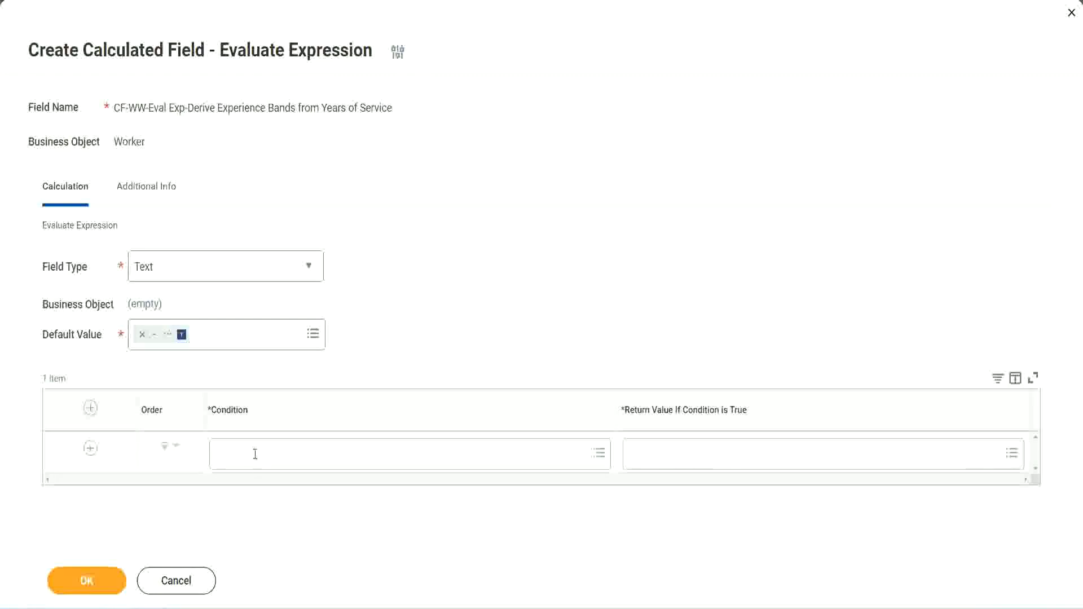
- Copy "CF-WW-TF-Length of Service between 0 and 7 years" from the Notepad++ notes and set it as the first row's condition
click(255, 454)
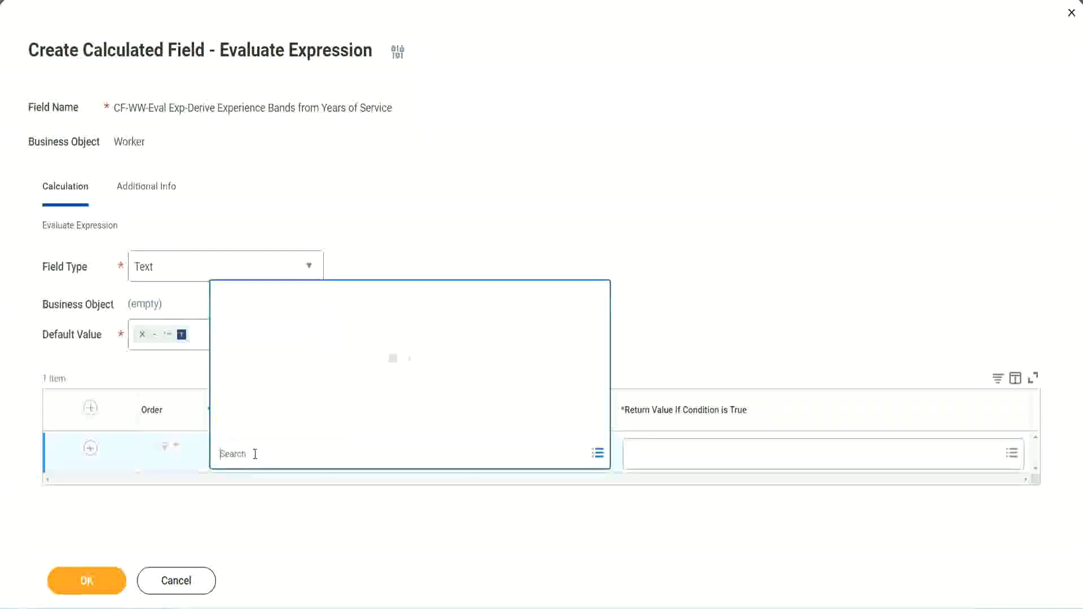
click(415, 256)
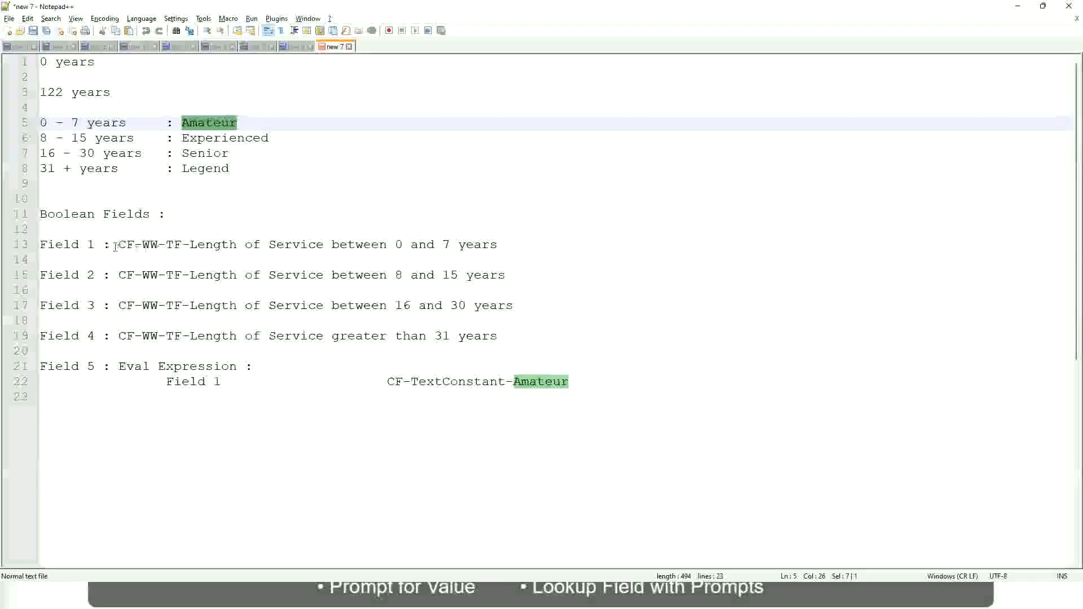
drag(119, 244, 499, 249)
key(ctrl+c)
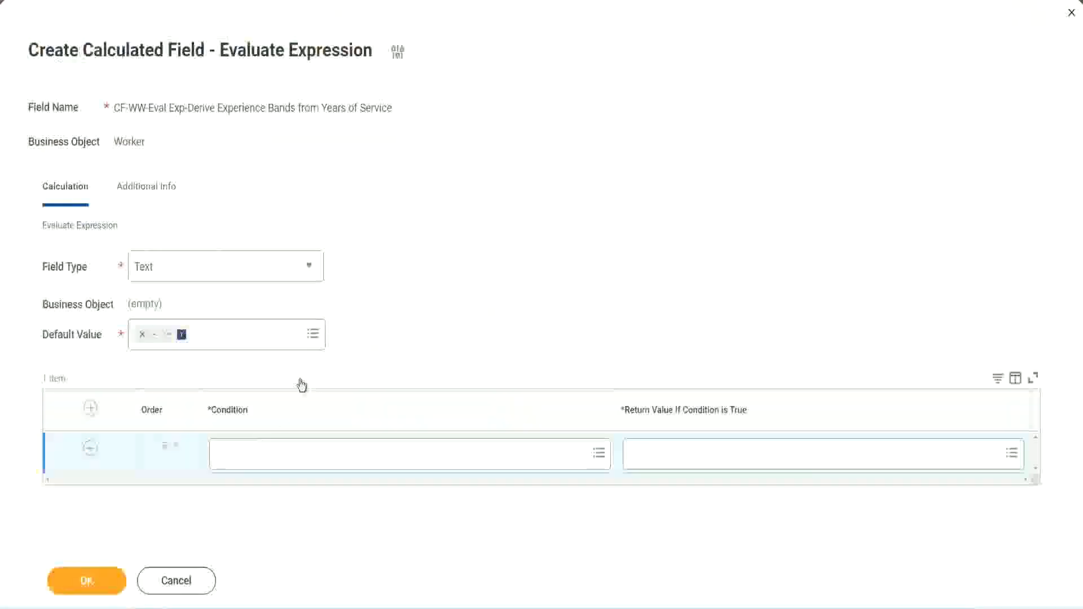
click(275, 459)
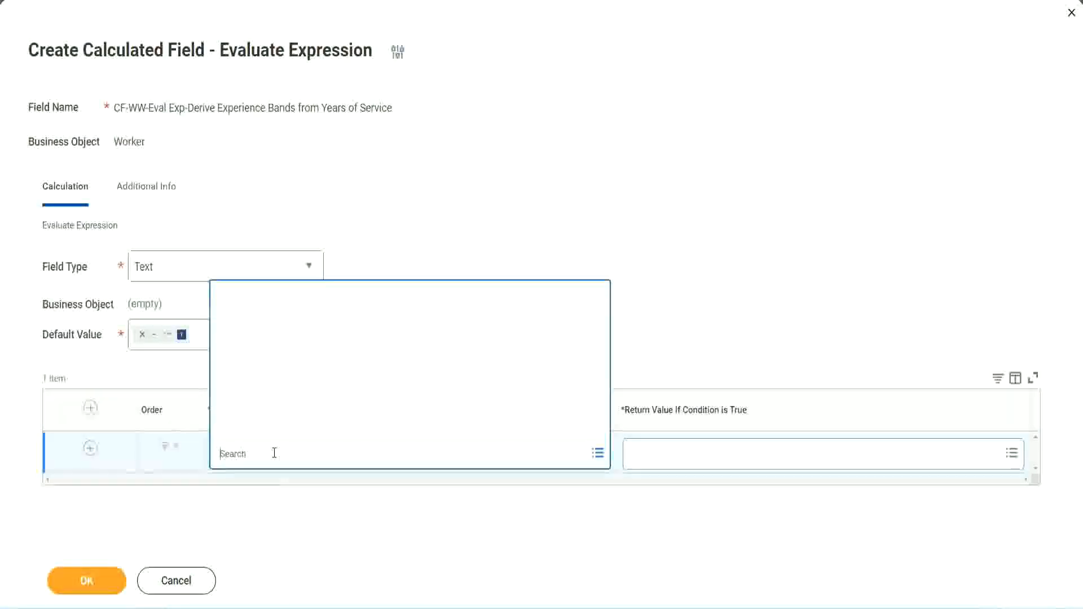
key(ctrl+v)
key(Return)
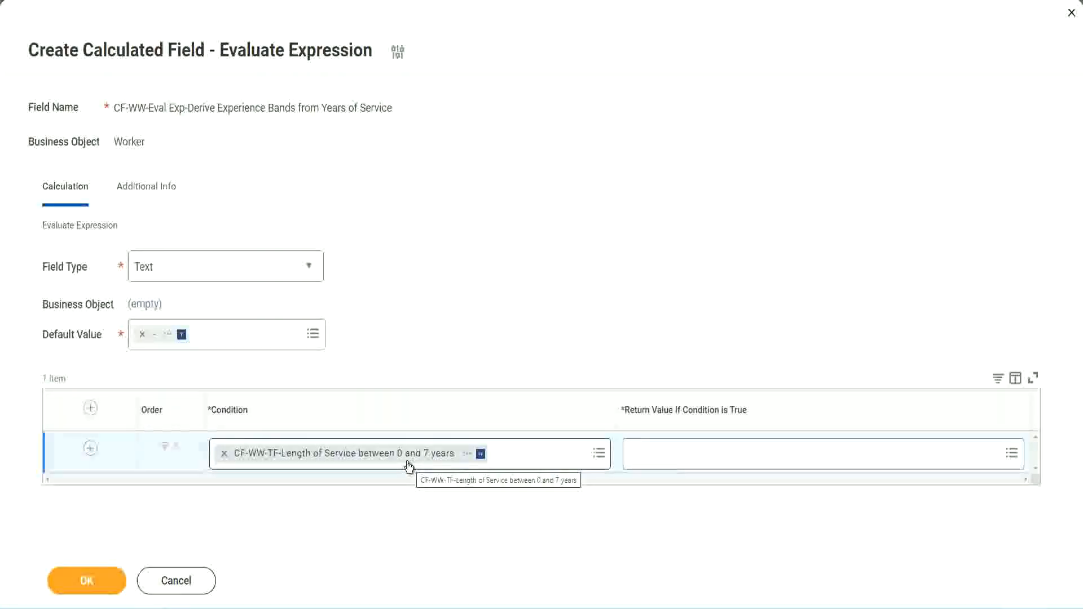
click(704, 462)
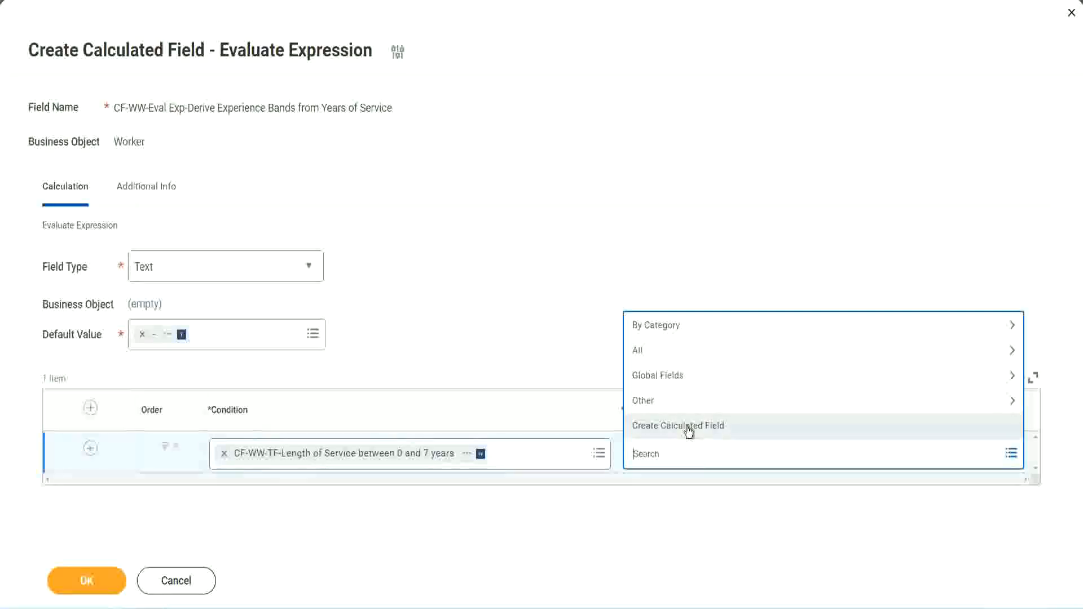
click(629, 281)
click(652, 460)
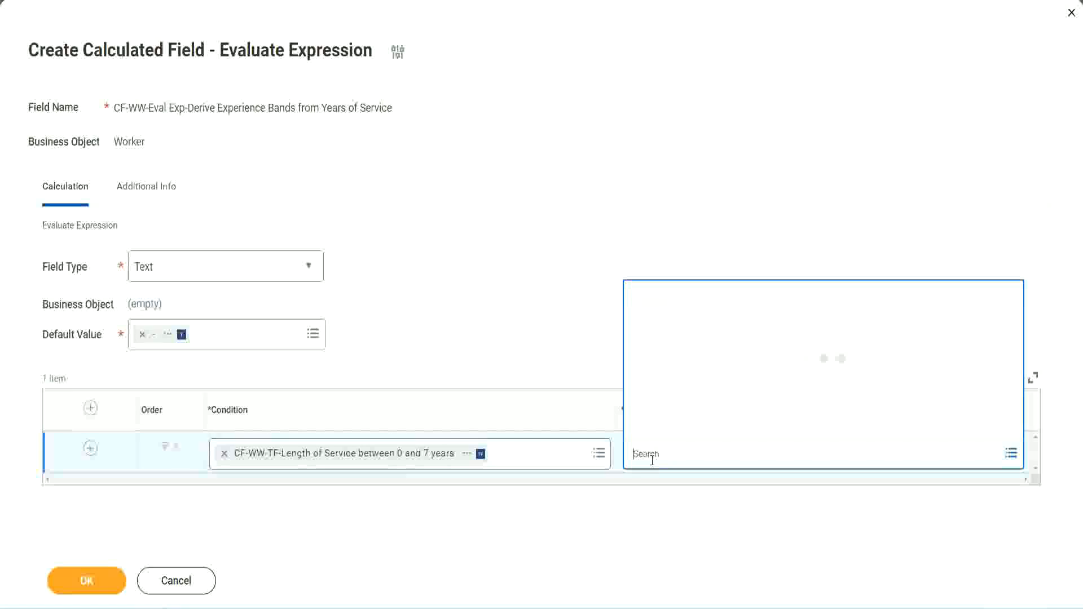
text(Amaterue)
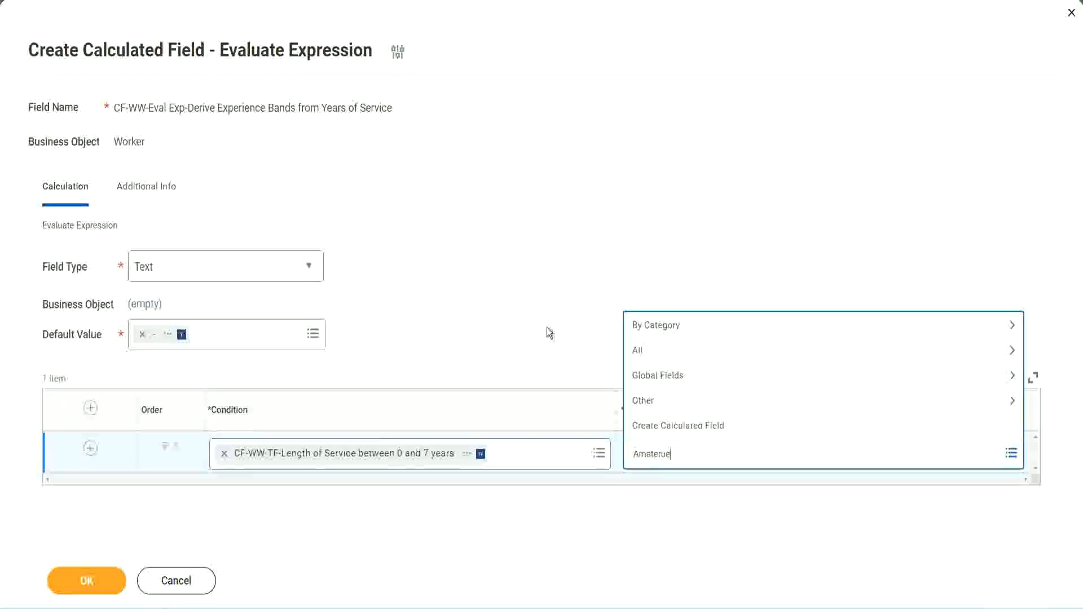
click(547, 333)
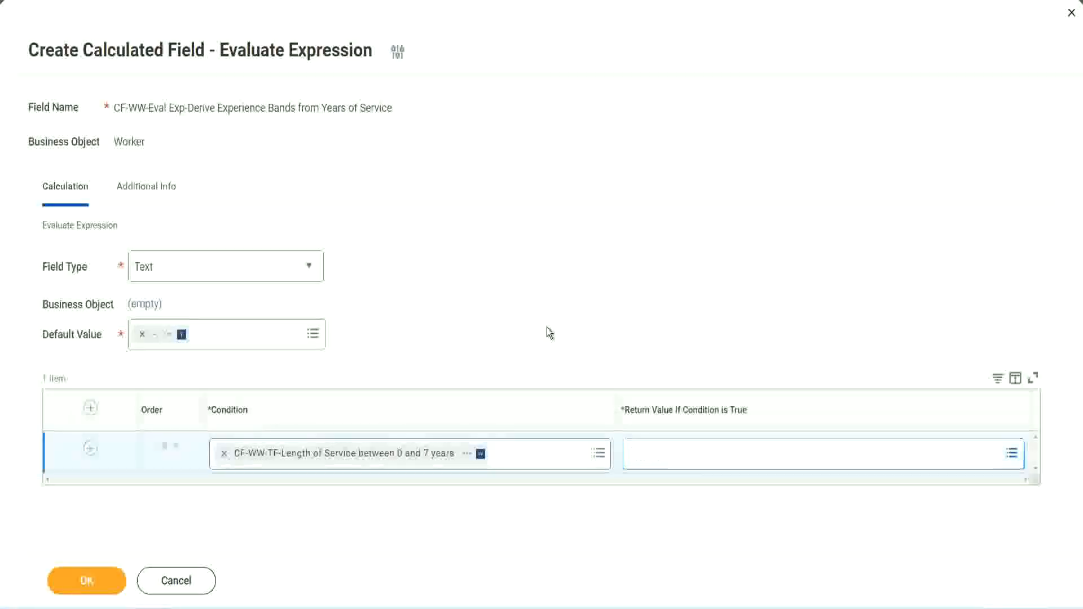
click(682, 464)
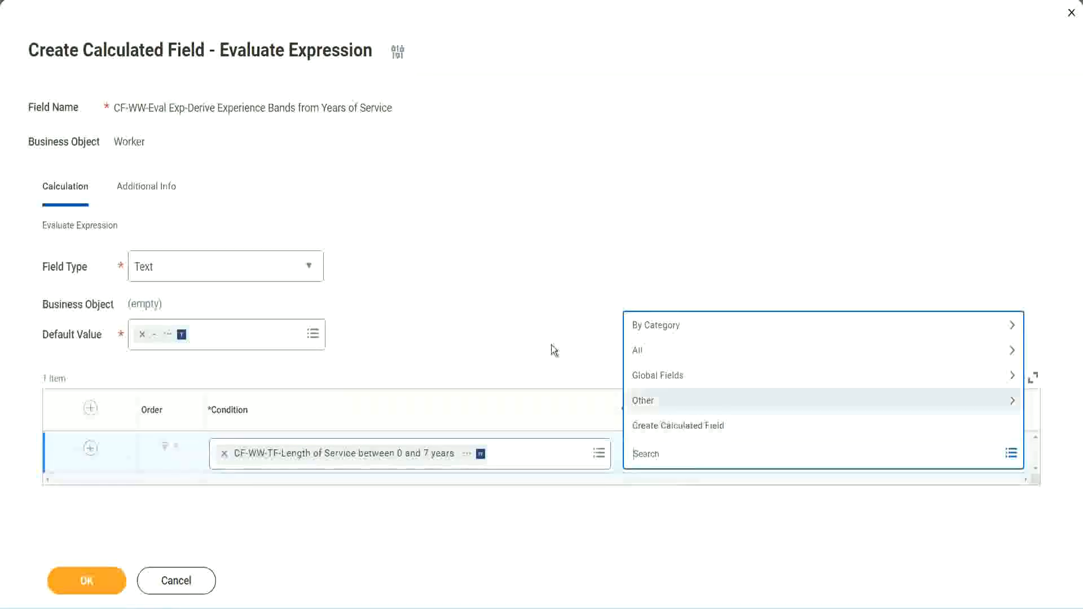
click(546, 328)
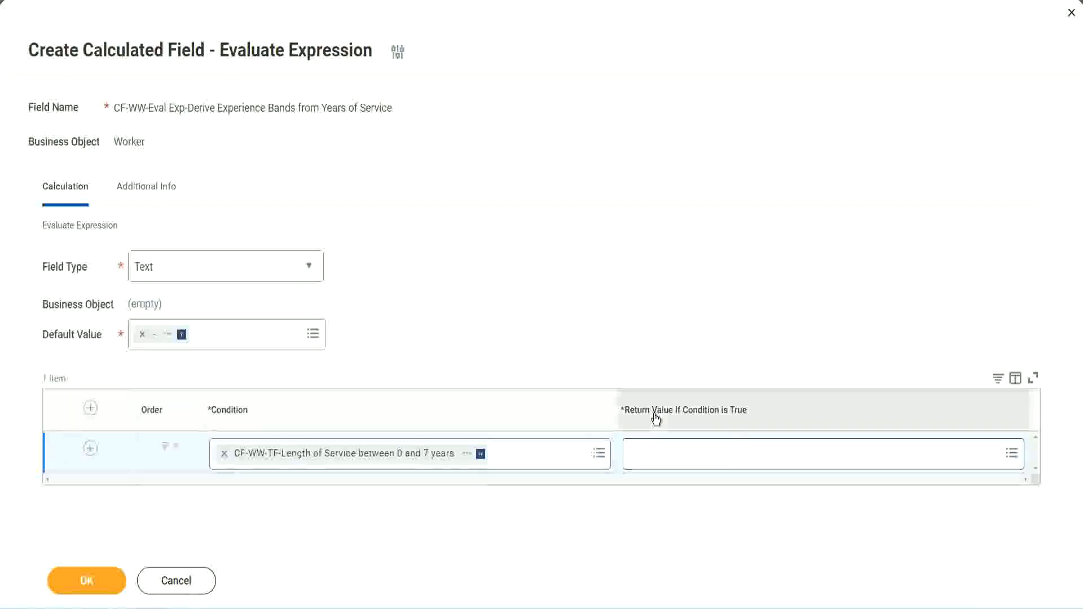
- Start creating a new calculated field for the first row's return value and name it CF-WW-TC-Amateur
click(702, 458)
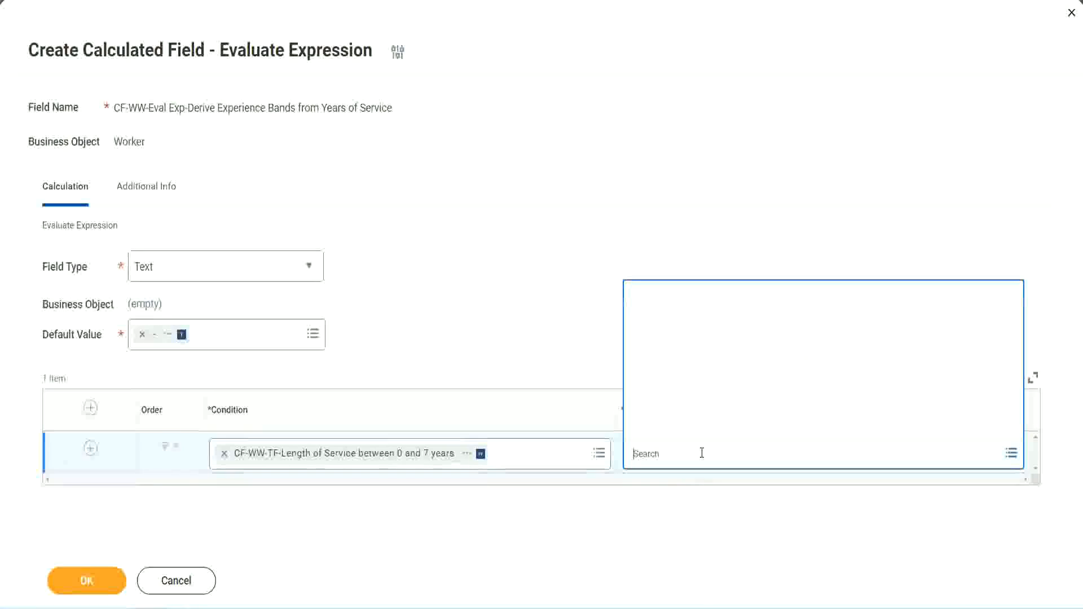
click(694, 427)
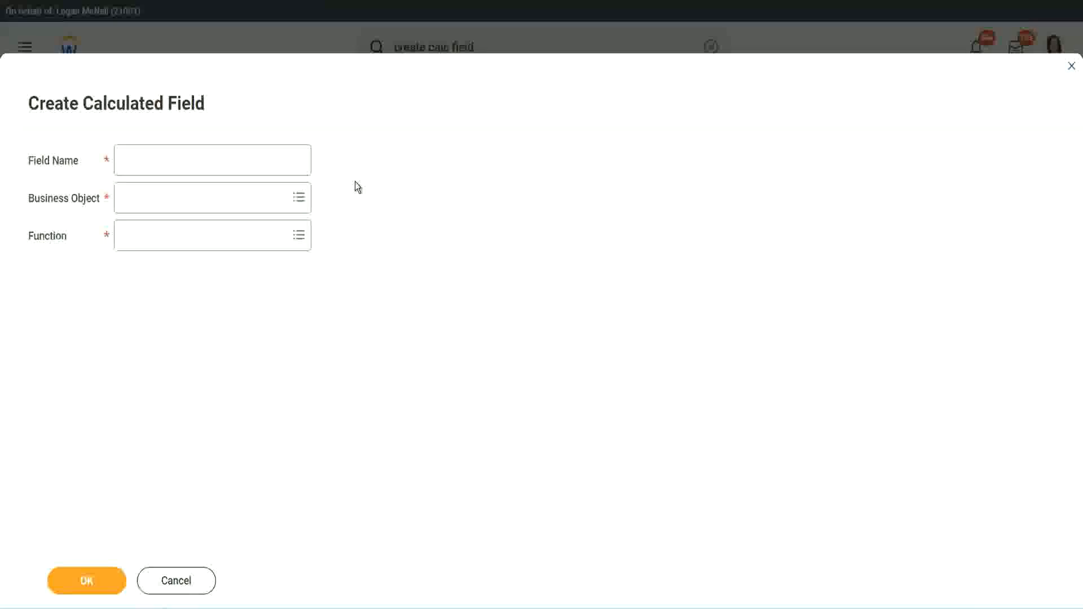
click(134, 162)
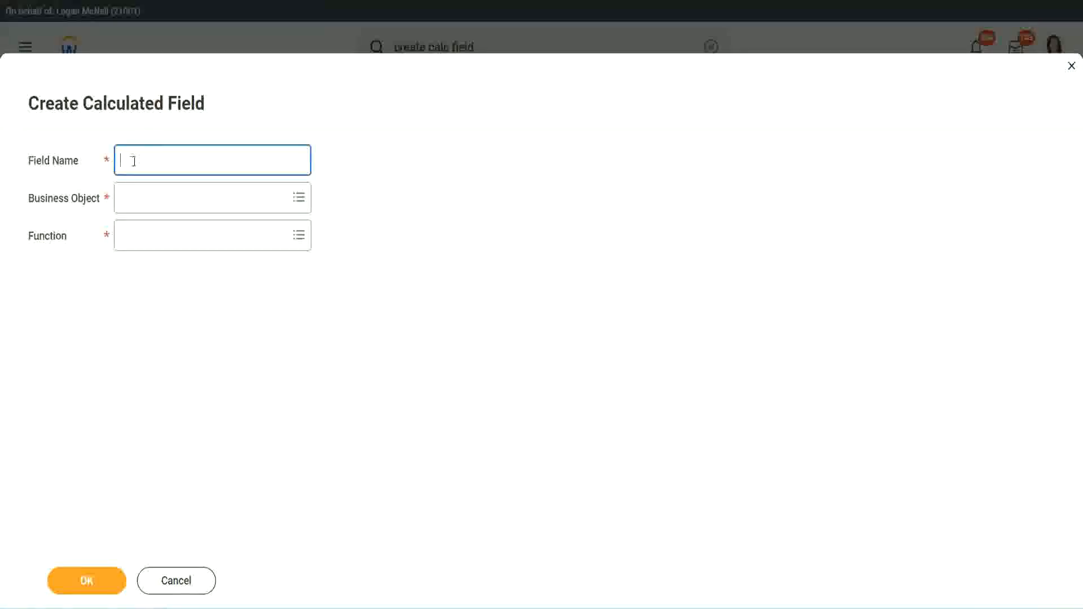
text(CF)
text(TC- Am)
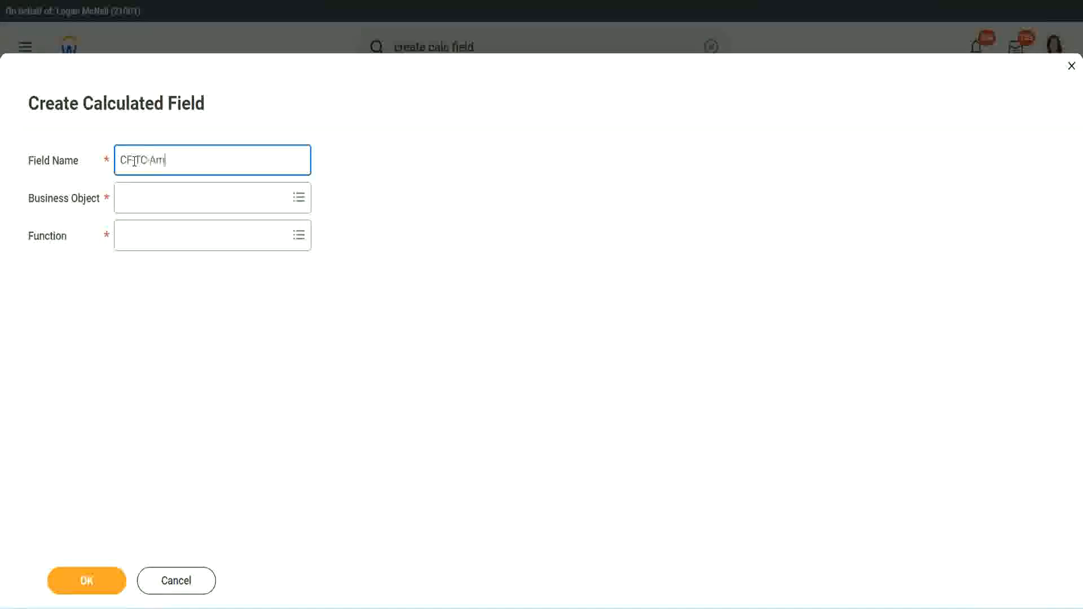
text(ateur)
click(135, 160)
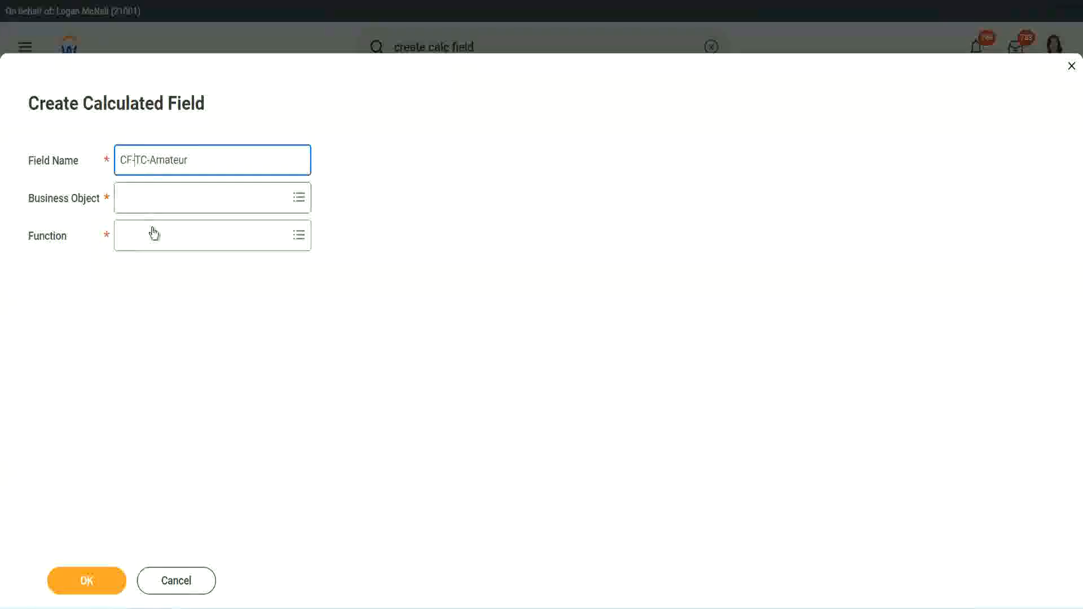
text(WW-)
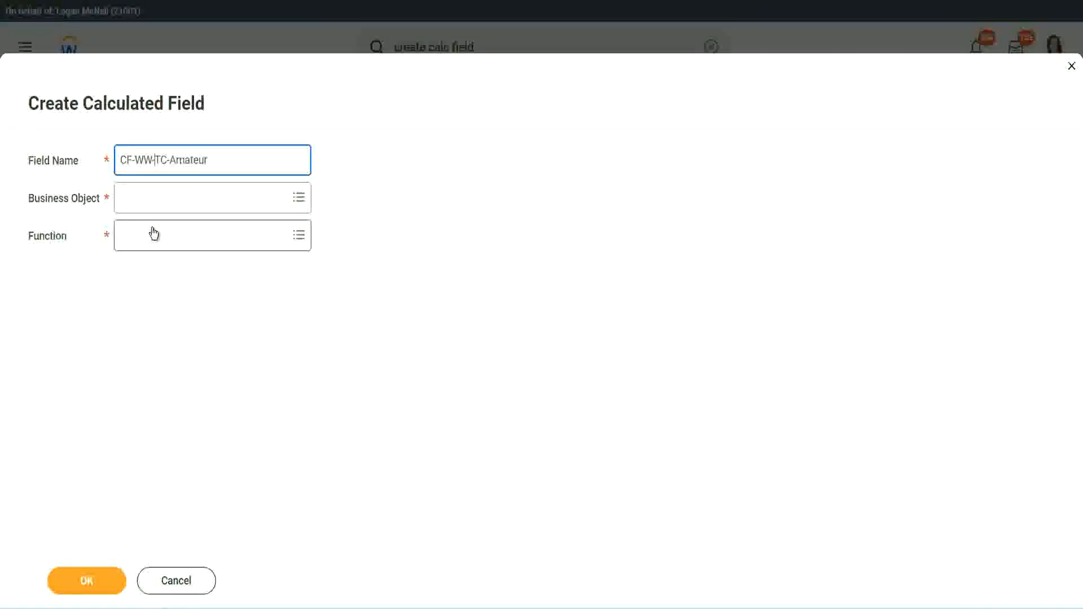
- Set the new calculated field's business object to Global
click(152, 199)
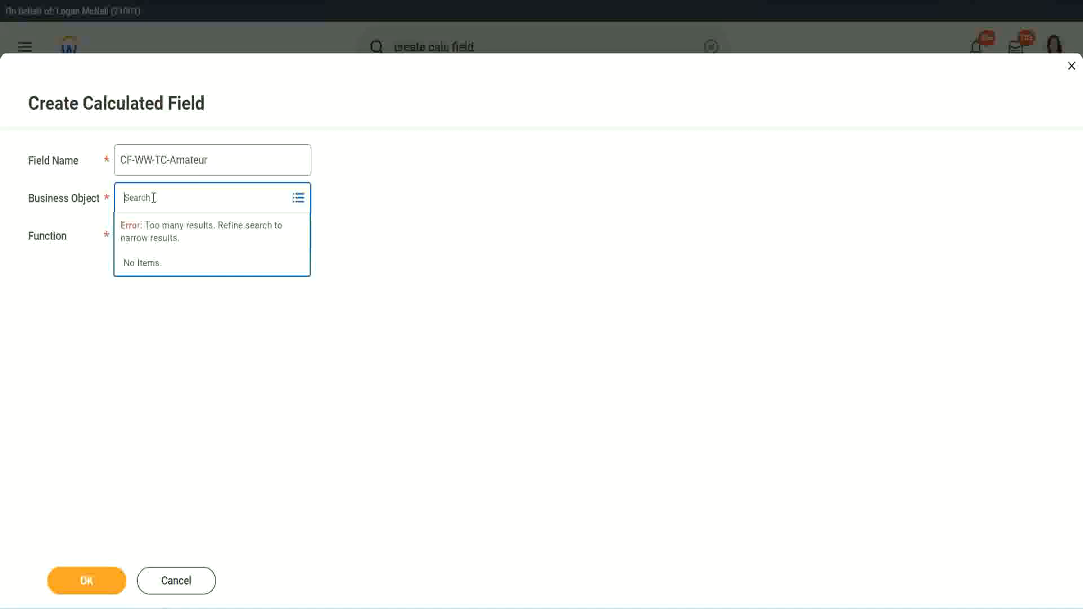
text(worker)
key(BackSpace)
text(global)
key(Return)
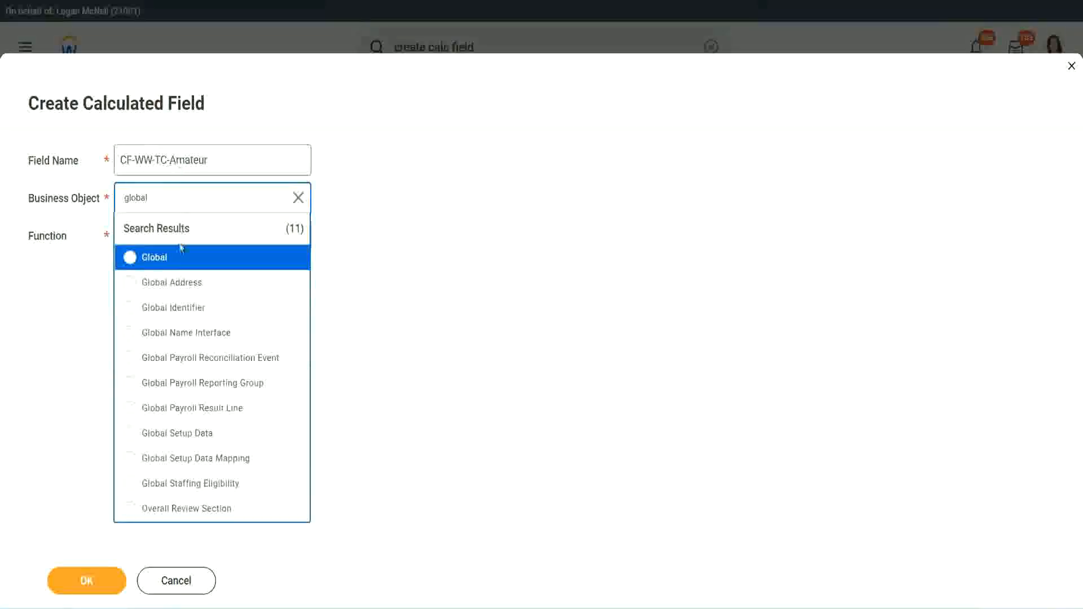
click(150, 262)
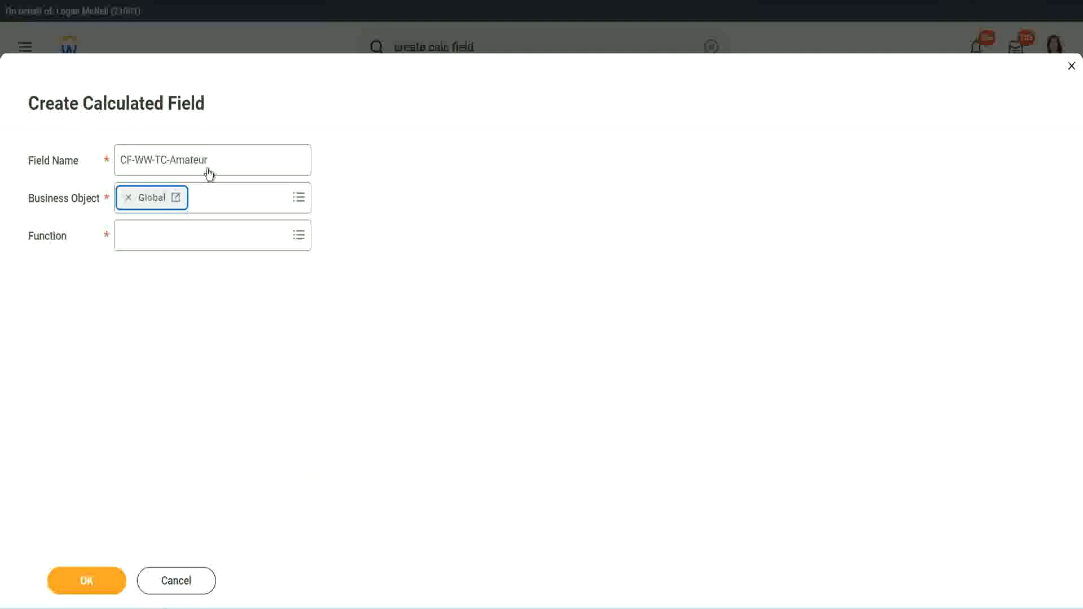
triple_click(280, 153)
click(235, 160)
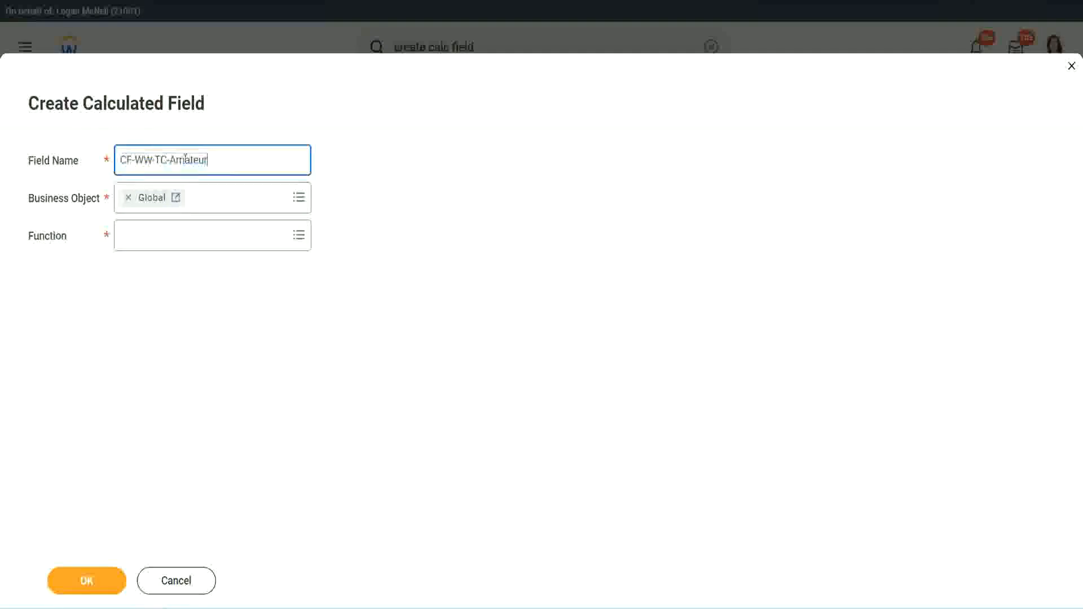
double_click(186, 159)
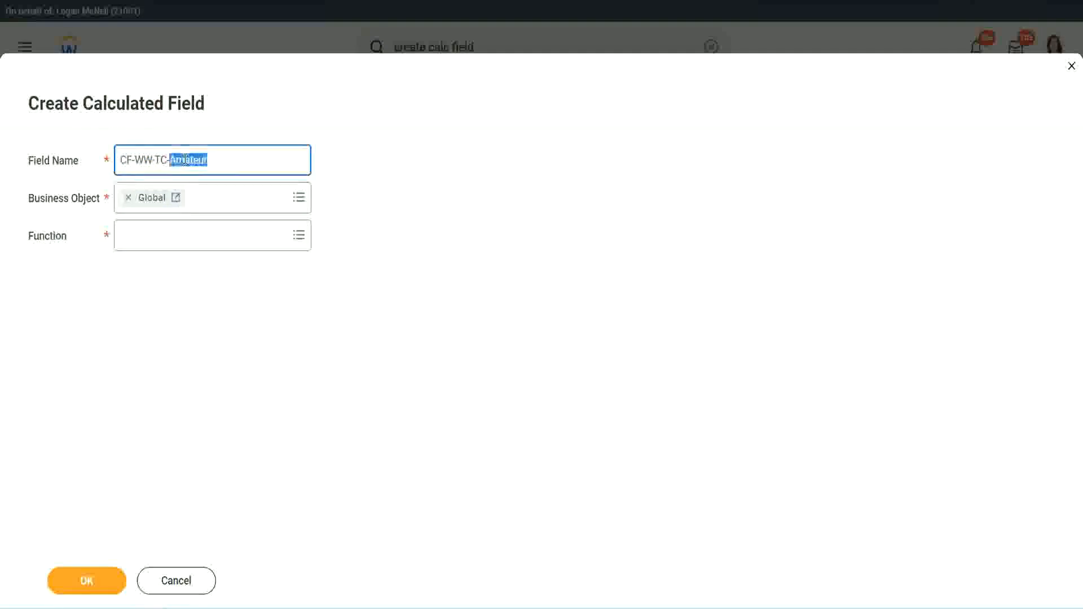
click(224, 158)
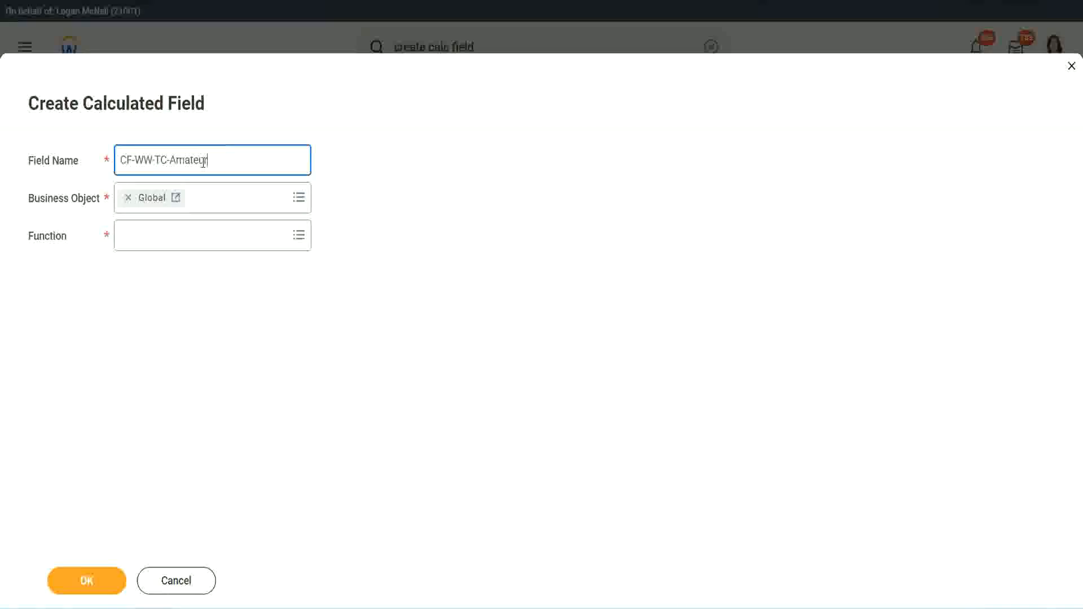
double_click(203, 161)
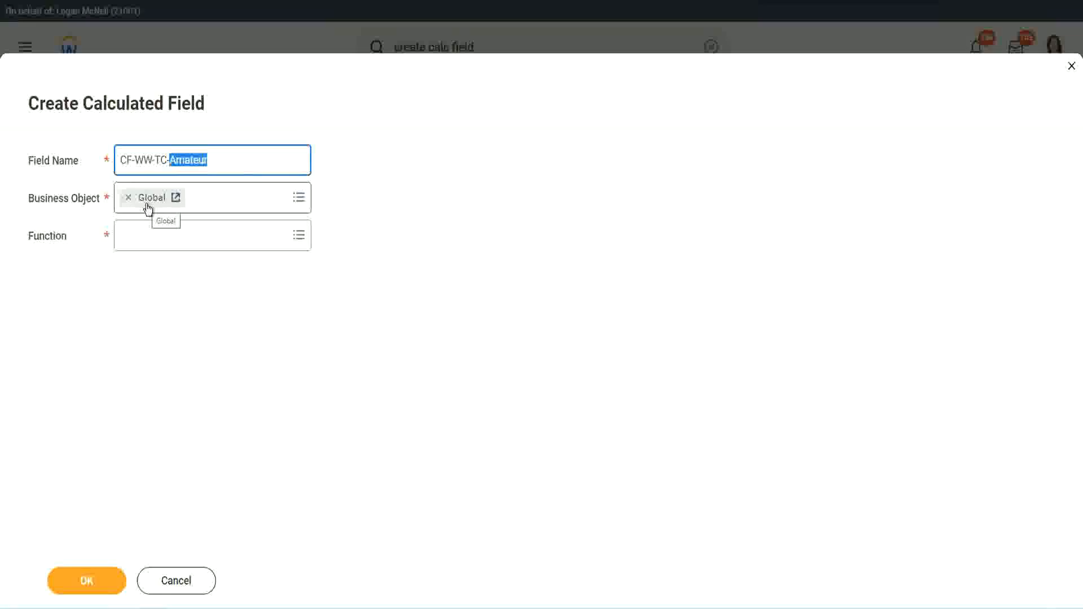
- Set the calculated field's function to Text Constant and continue to its definition
click(149, 236)
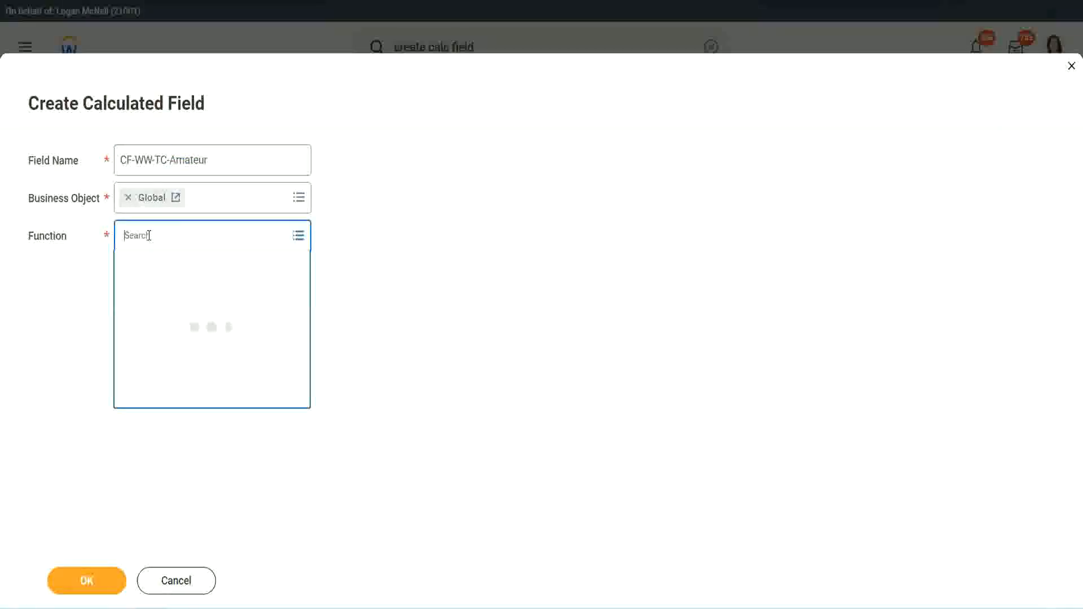
text(text const)
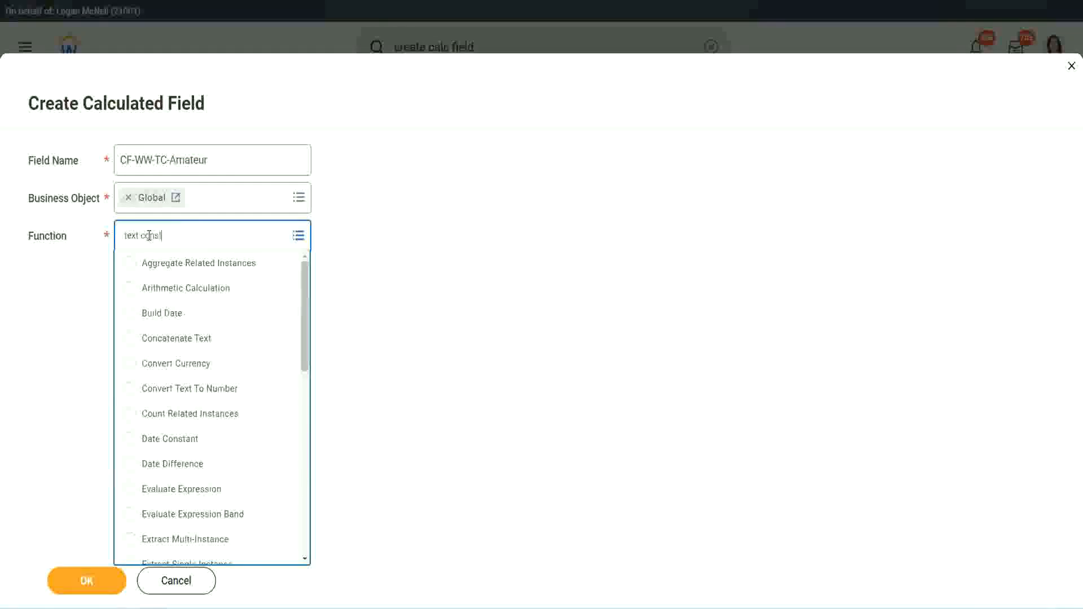
key(Return)
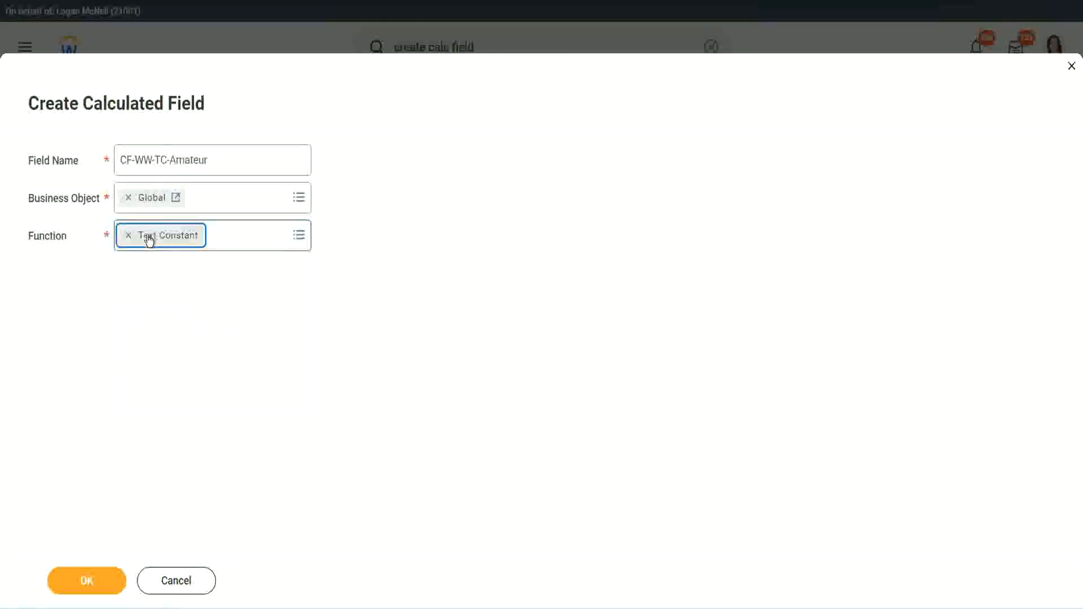
click(88, 585)
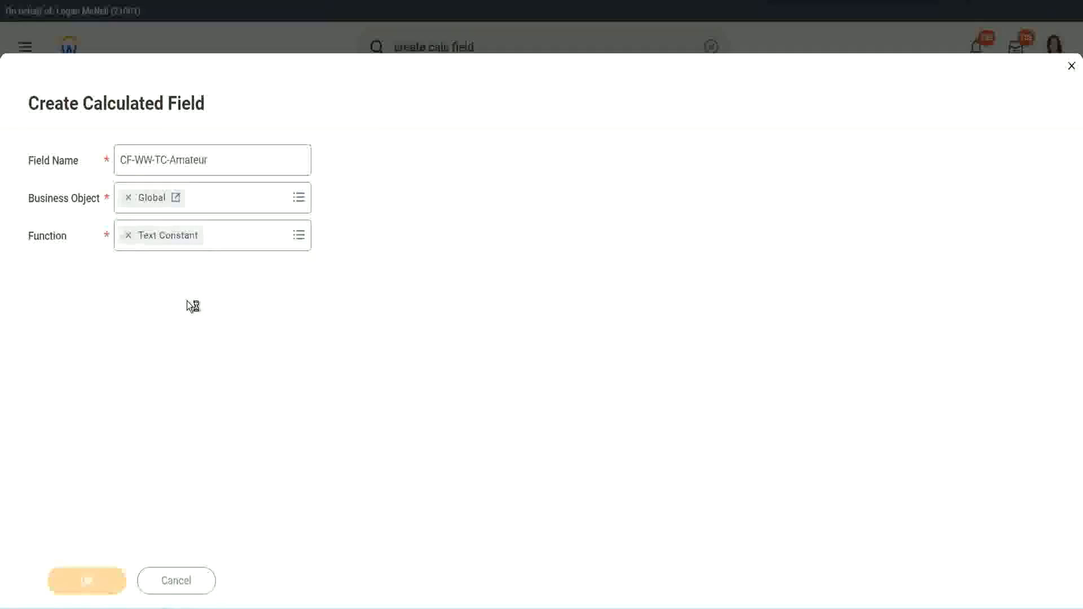
- Set the text constant to Amateur and save the calculated field
click(180, 320)
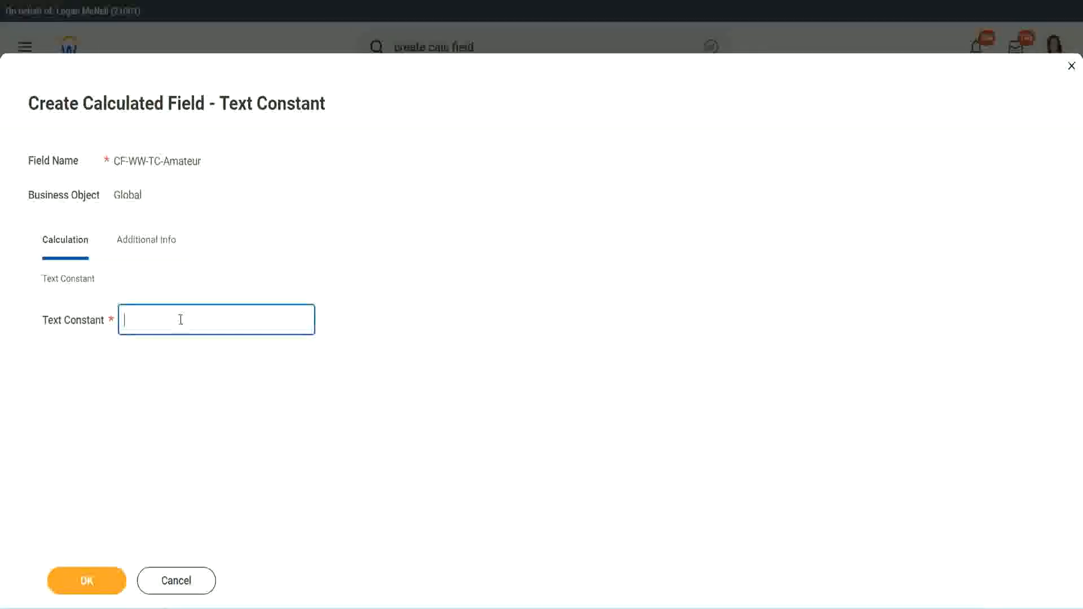
text(Amateur)
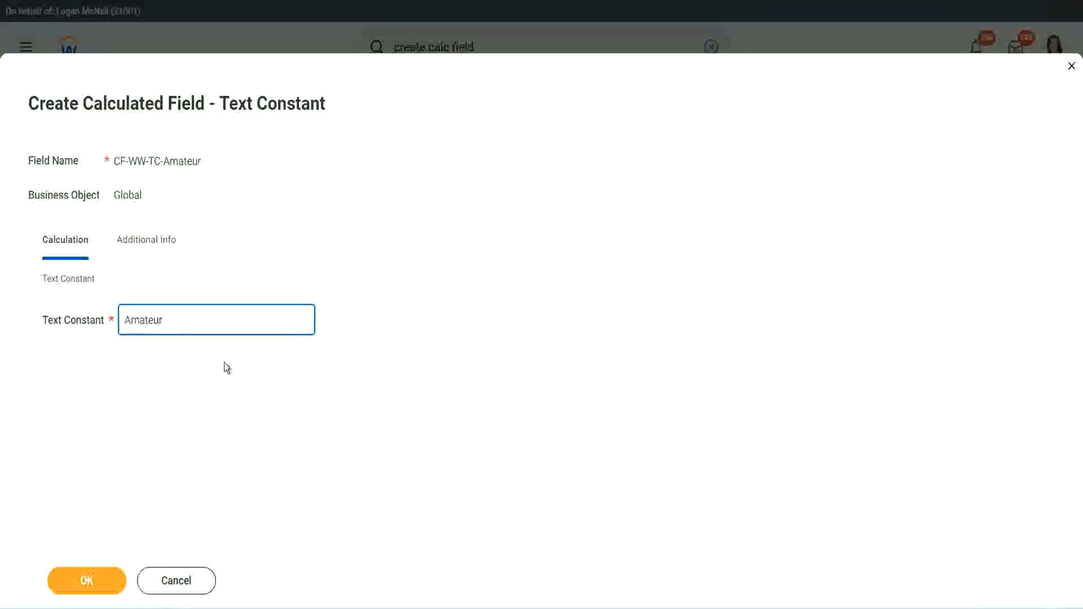
click(85, 581)
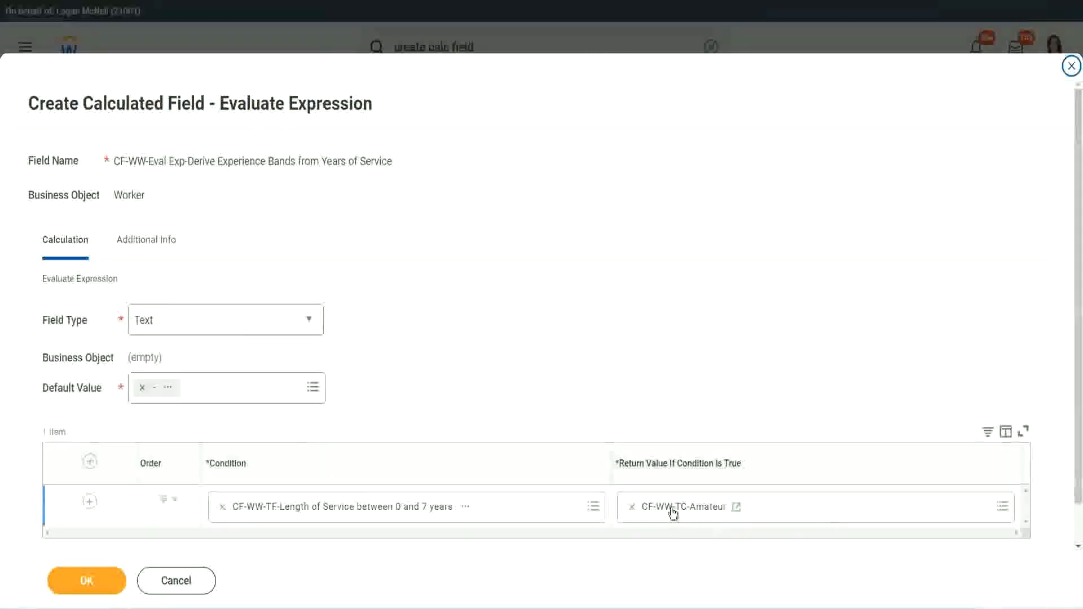
- Copy the text of the CF-WW-TC-Amateur return value and add two empty rows below the first condition
right_click(673, 510)
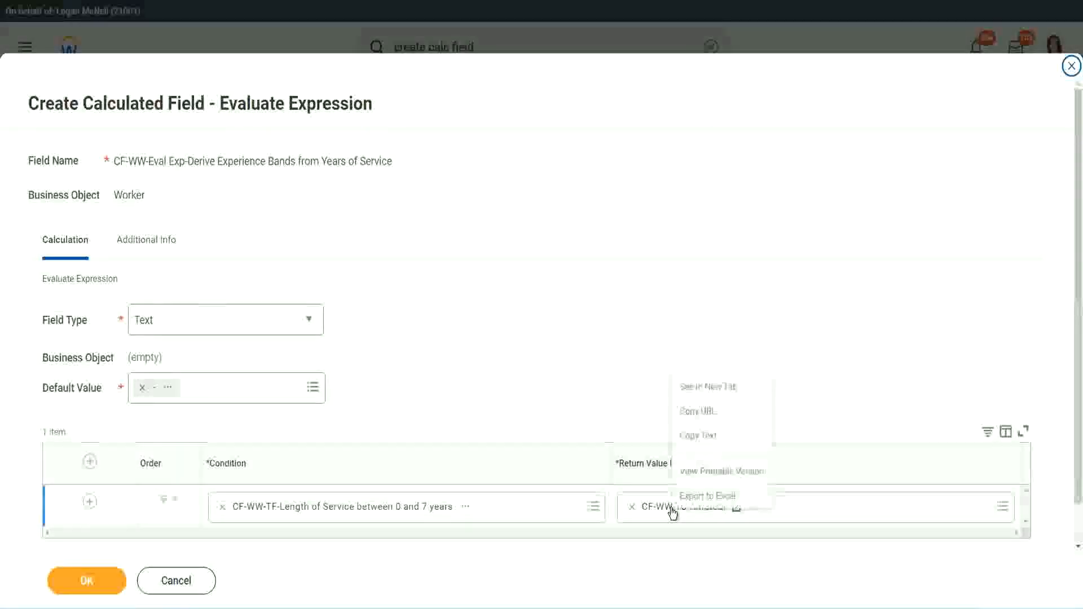
click(709, 436)
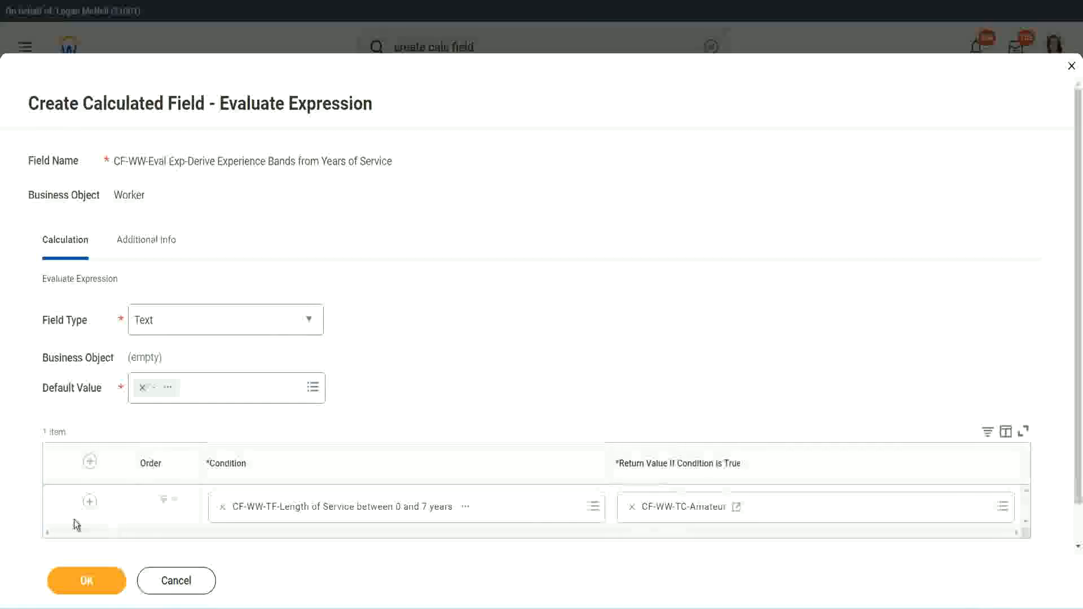
click(88, 503)
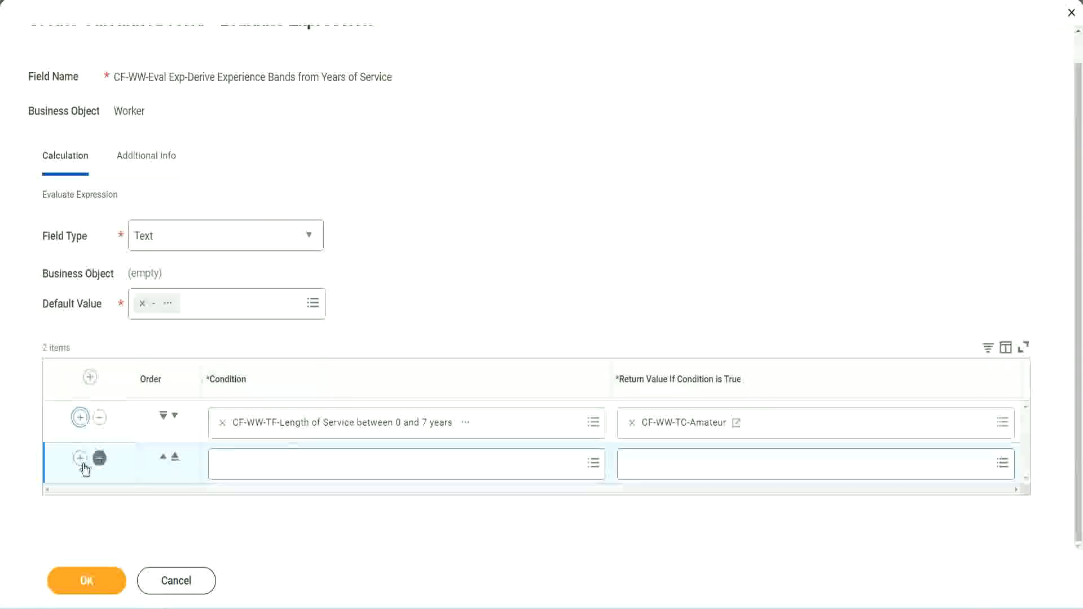
click(80, 459)
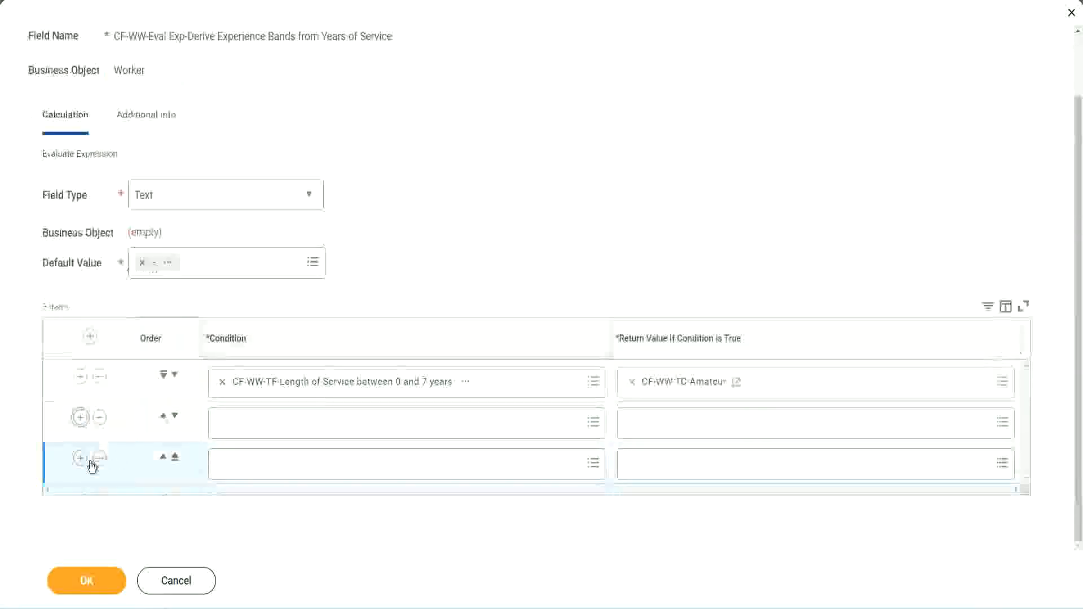
- Set the second row's condition to CF-WW-TF-Length of Service between 8 and 15 years
click(267, 427)
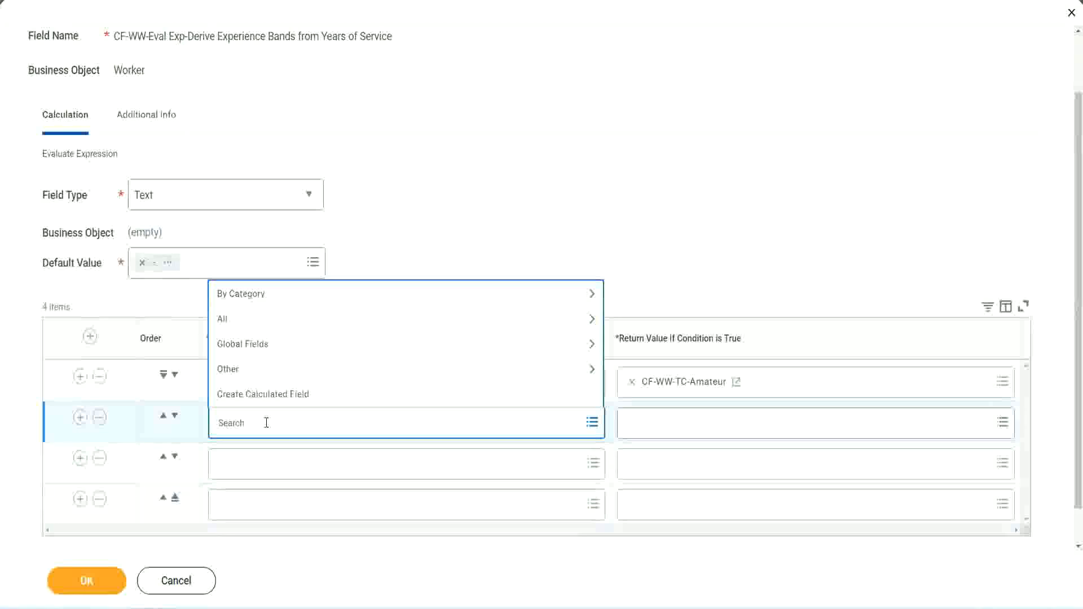
text(cf-ww-tf)
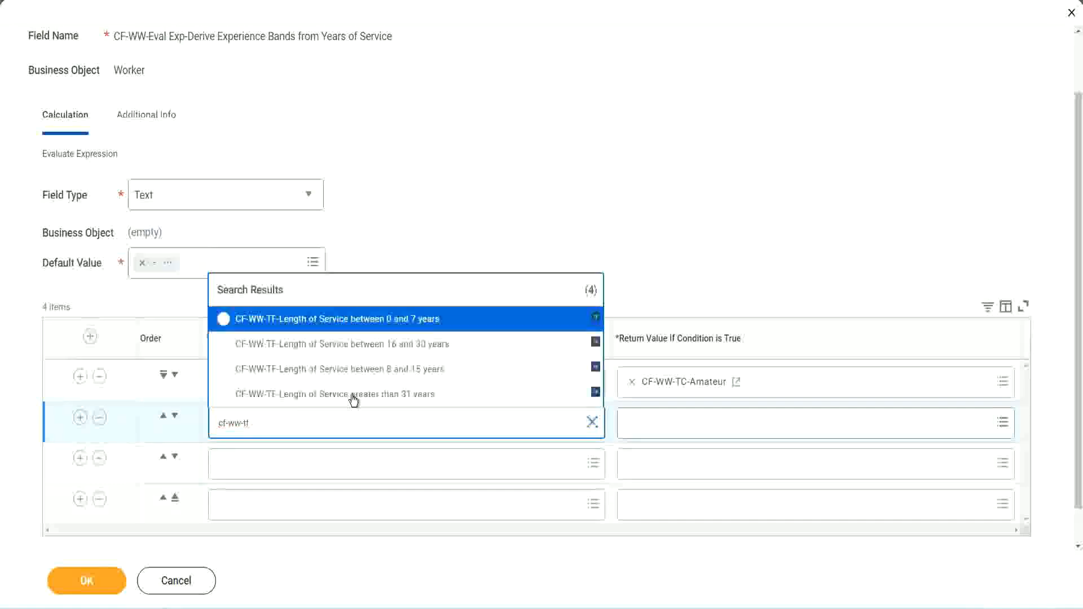
click(418, 373)
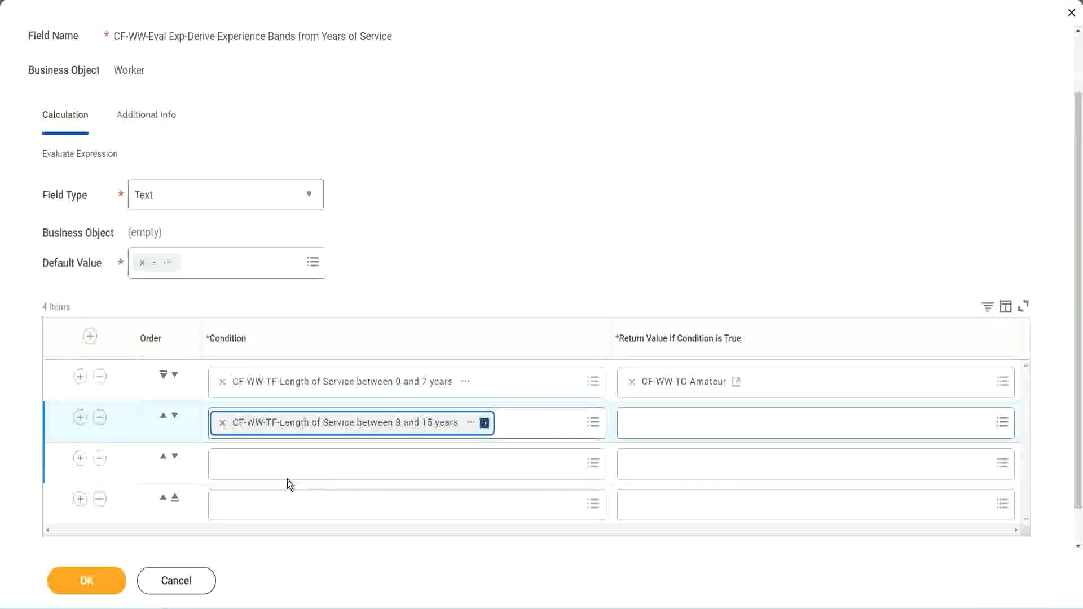
- Set the third row's condition to CF-WW-TF-Length of Service between 16 and 30 years
click(273, 463)
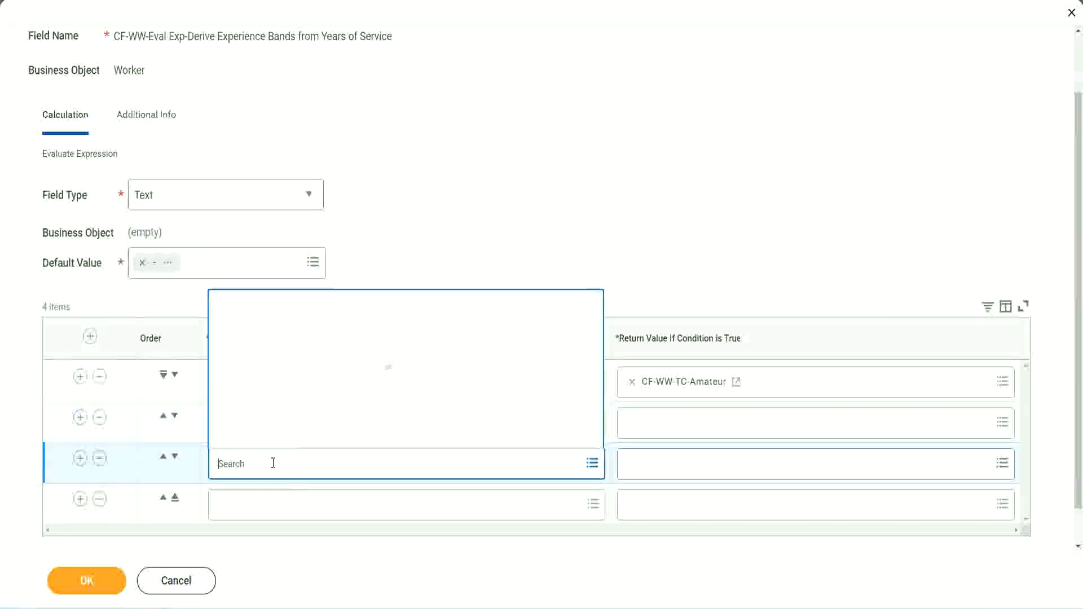
text(cf-ww-tf)
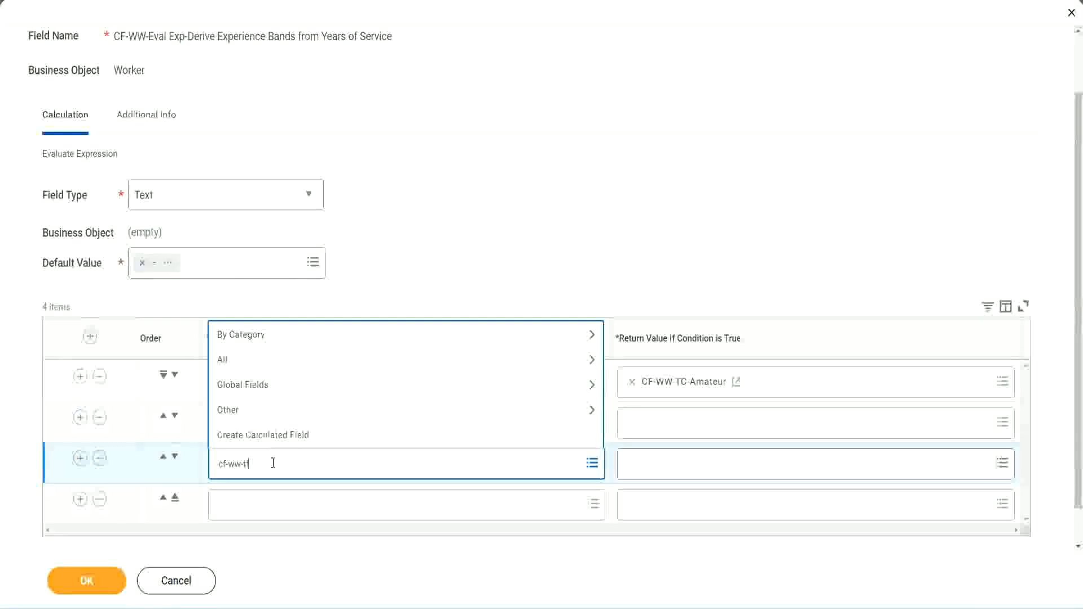
key(Return)
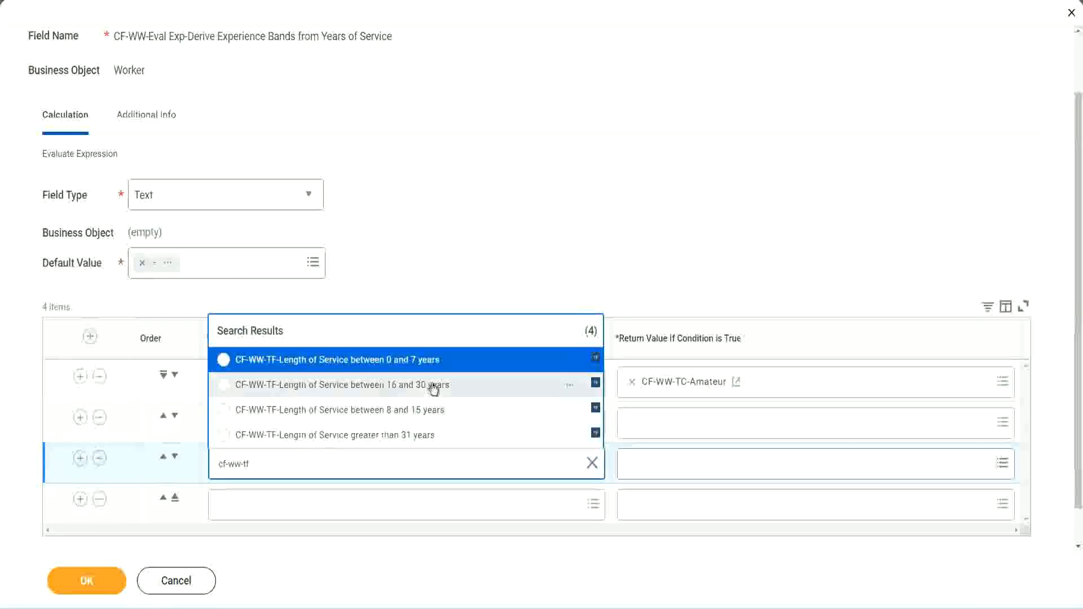
click(434, 388)
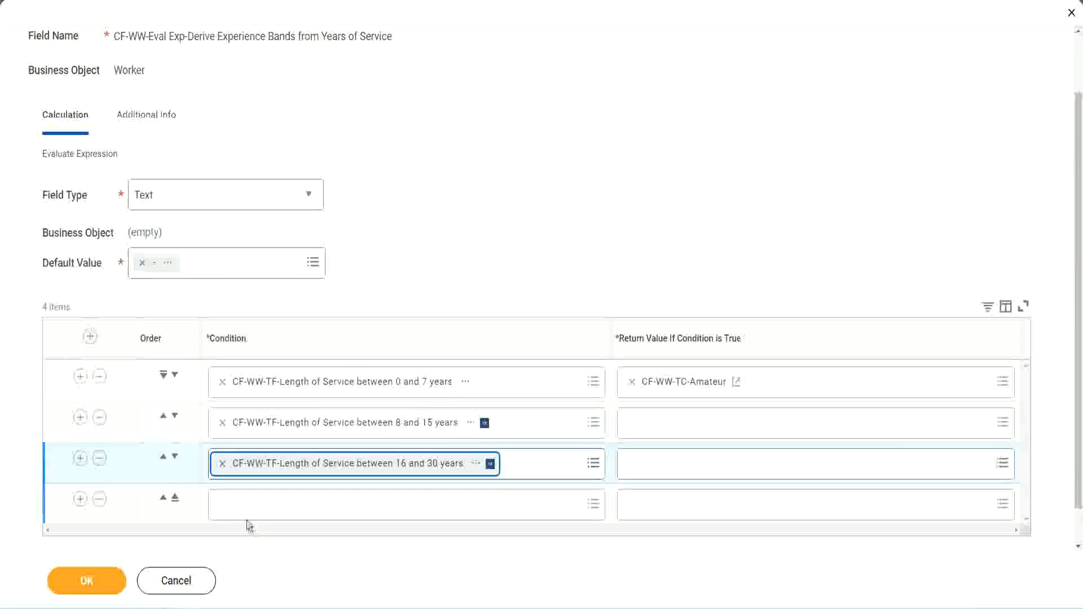
- Set the fourth row's condition to CF-WW-TF-Length of Service greater than 31 years
click(256, 506)
text(cf-ww)
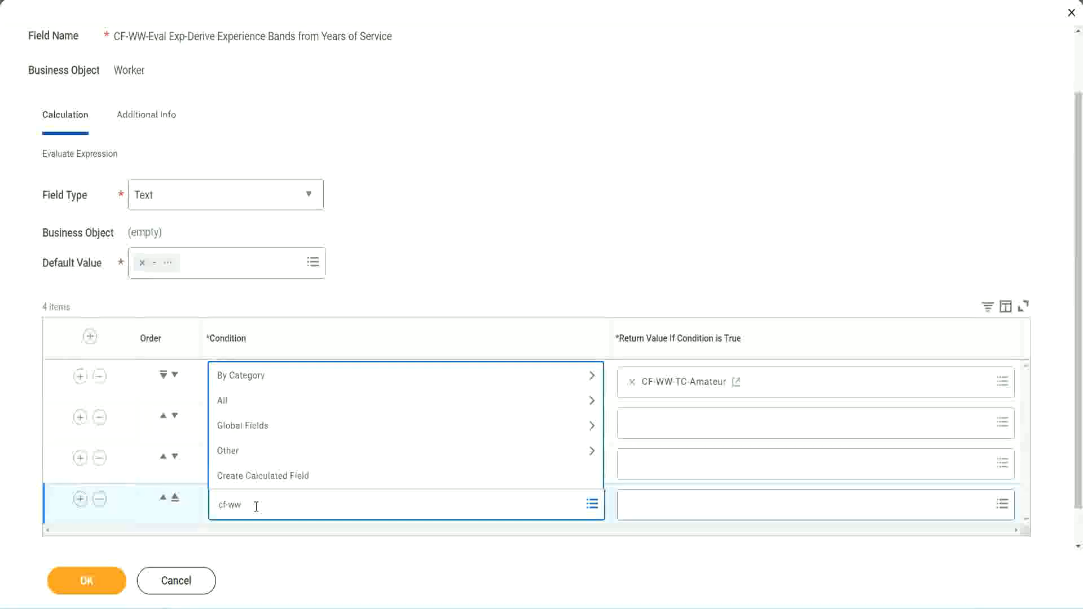
text( tf 31)
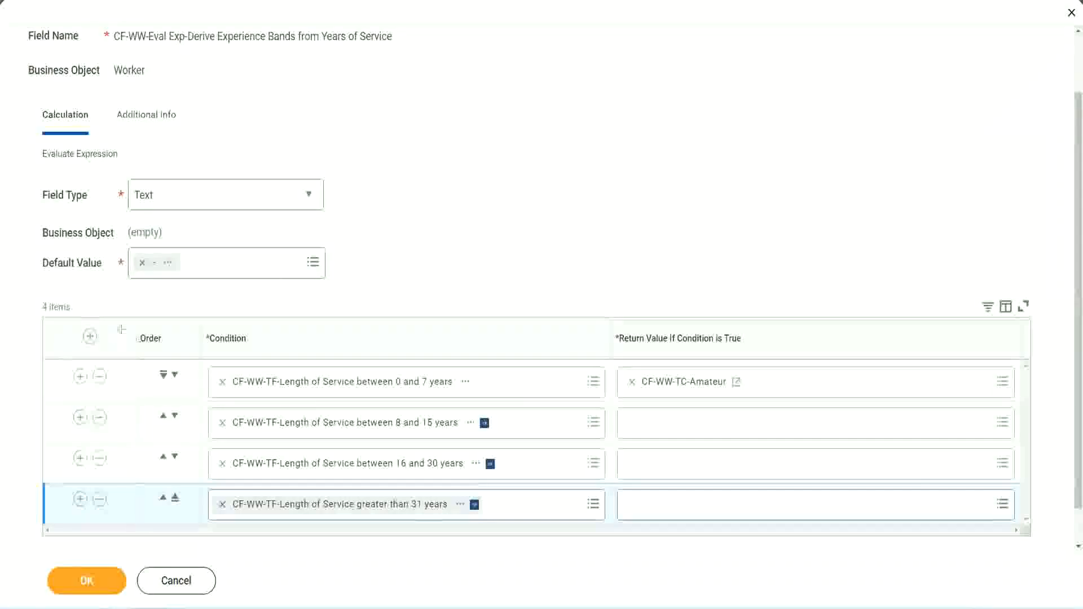
- Try out the evaluation order by moving the 8 to 15 years condition above the 0 to 7 years condition and back
drag(122, 329, 121, 446)
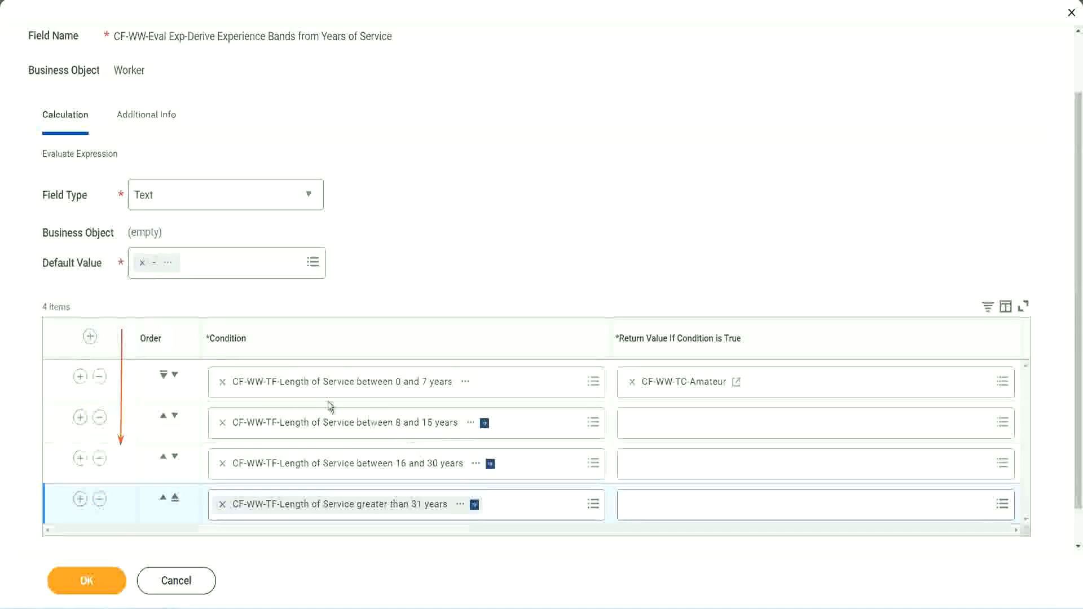
click(163, 417)
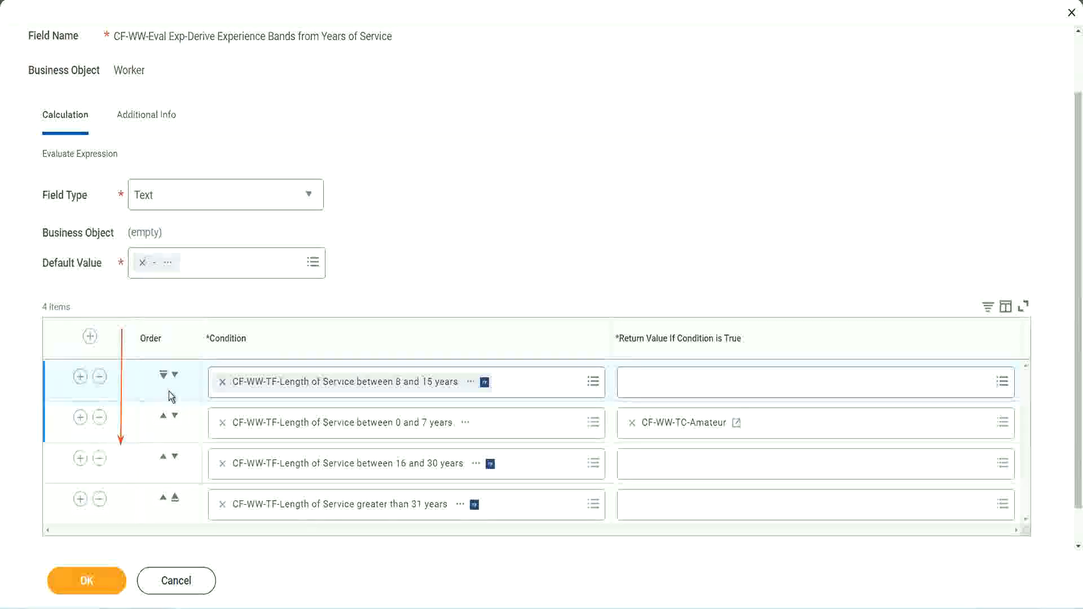
click(174, 374)
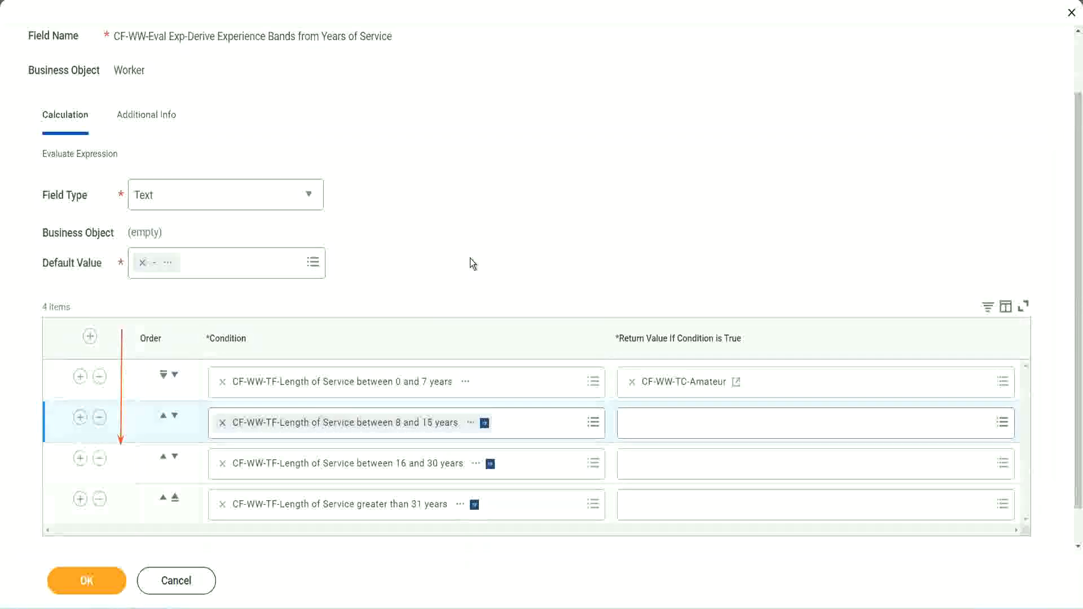
click(162, 418)
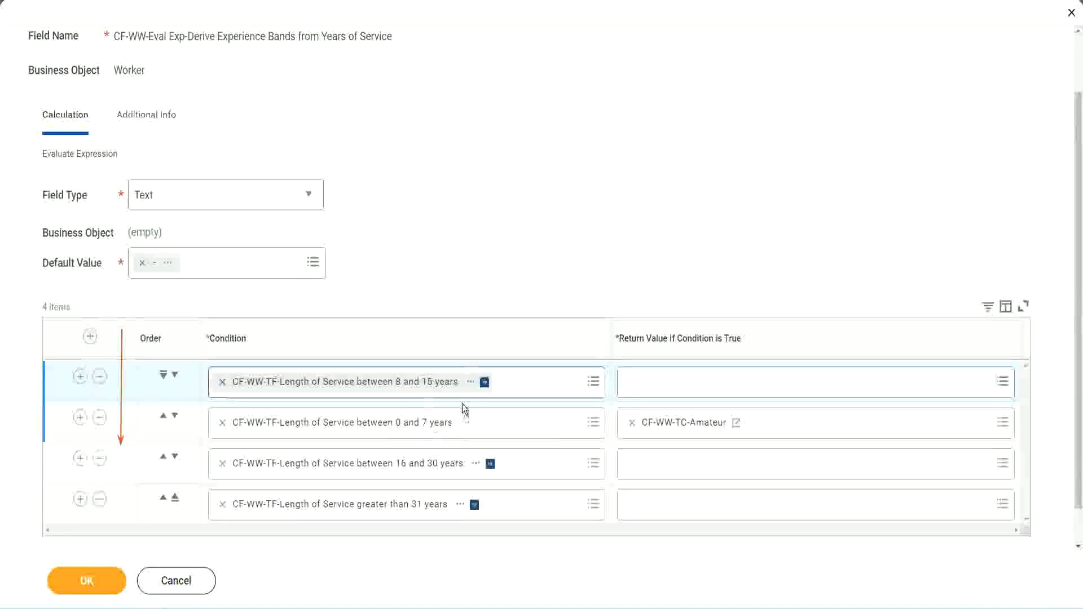
click(448, 396)
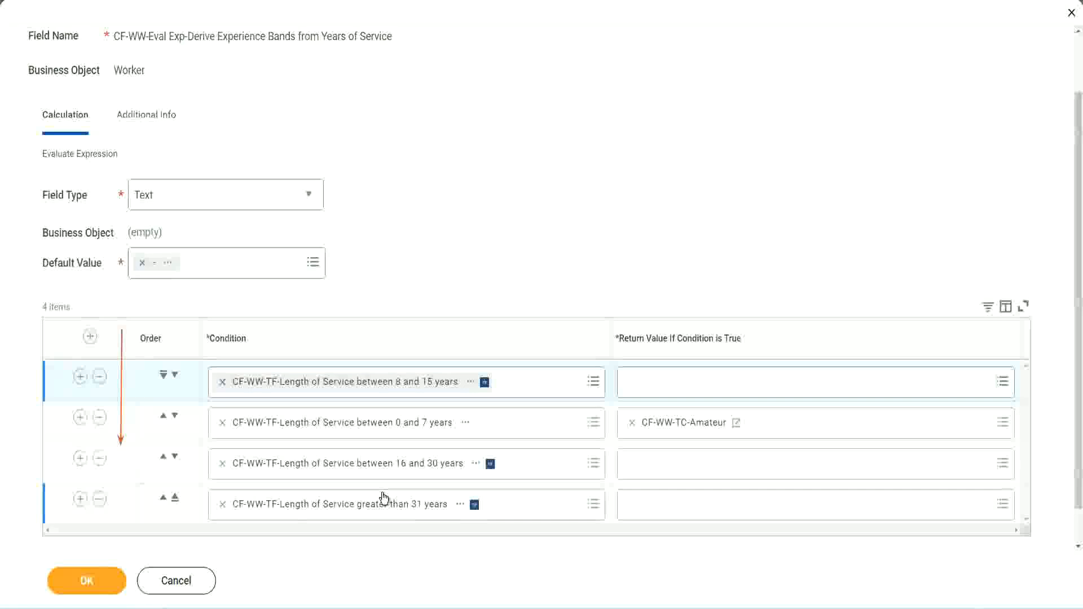
right_click(685, 432)
click(644, 487)
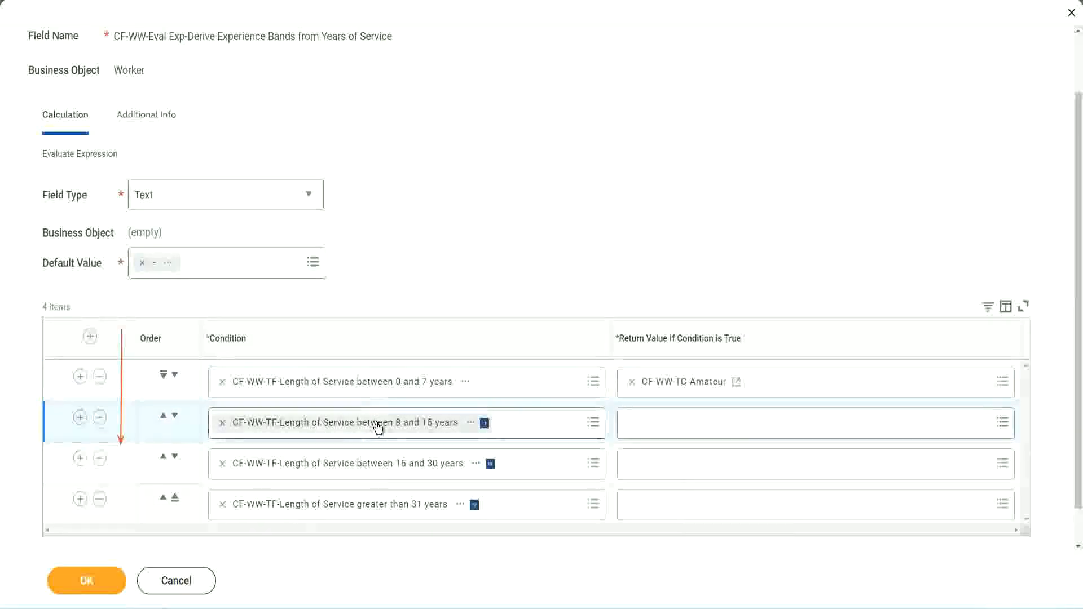
- Start a calculated field for the 8 to 15 years return value, named CF-WW-TC-Experienced, with business object Global and function Text Constant
click(635, 426)
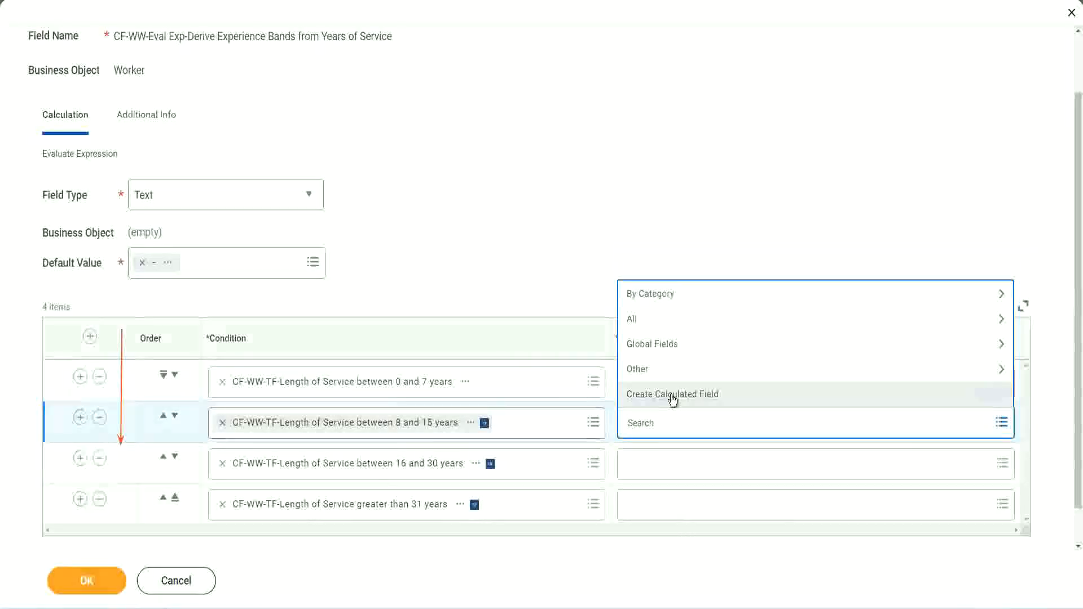
click(672, 395)
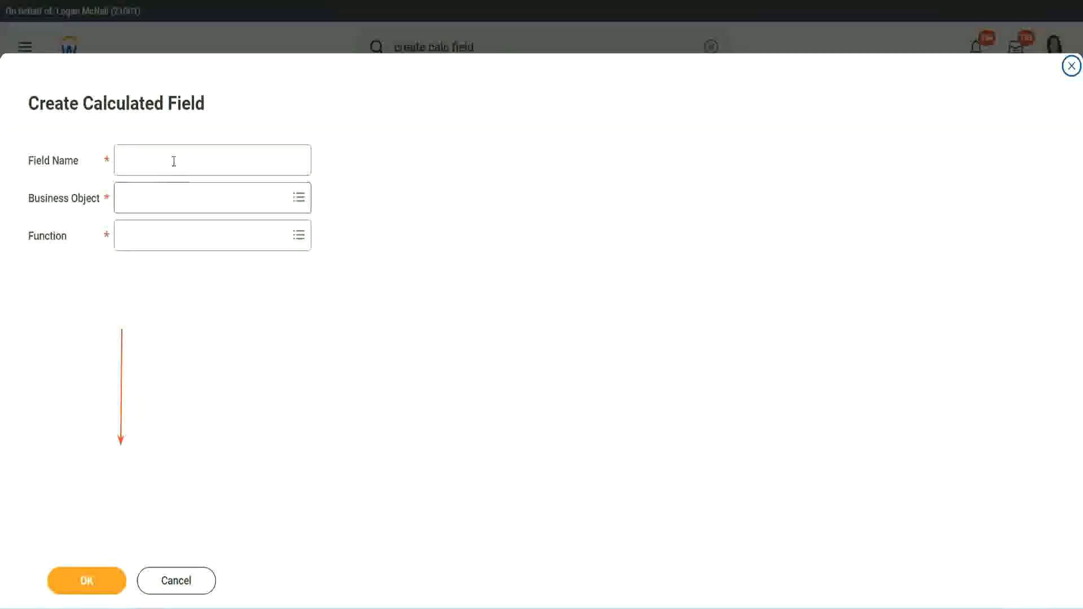
click(171, 160)
key(ctrl+v)
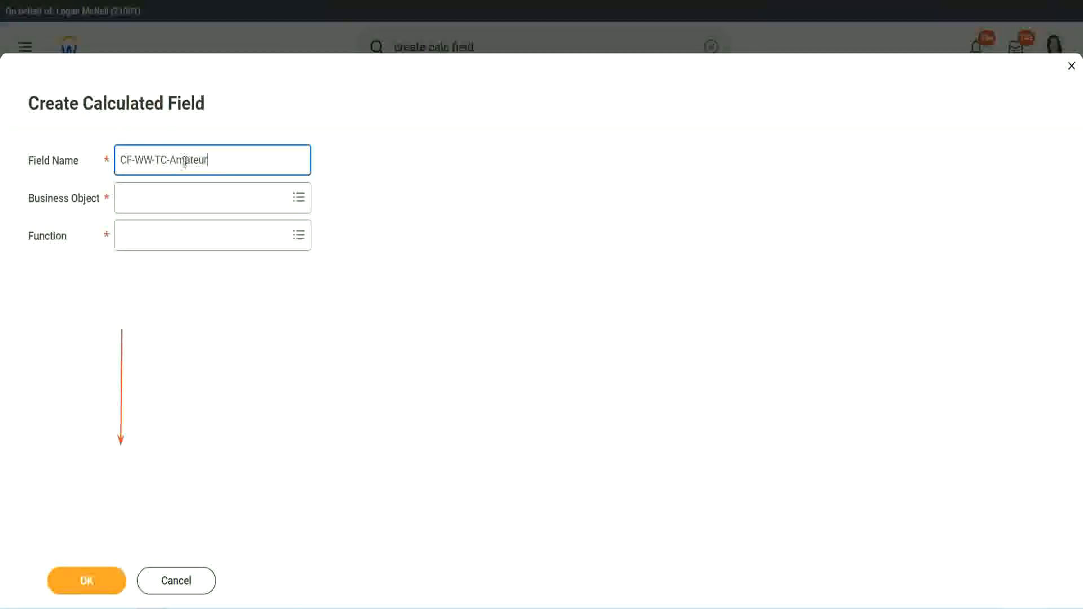
double_click(185, 160)
text(E)
text(xperienced)
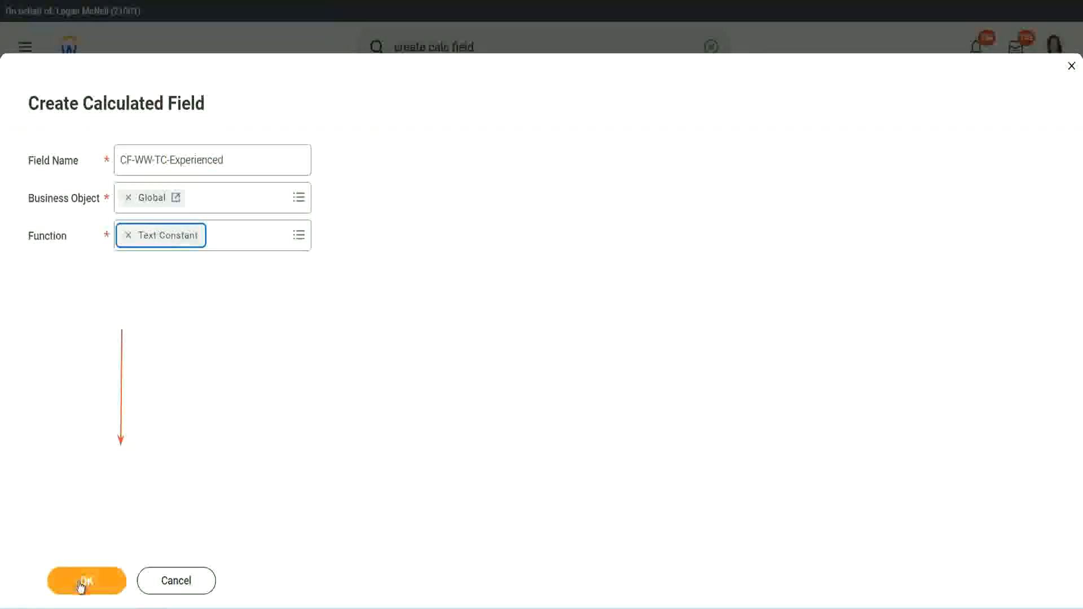
- Continue to the new field's definition, set its text constant to Experienced and save it
click(87, 581)
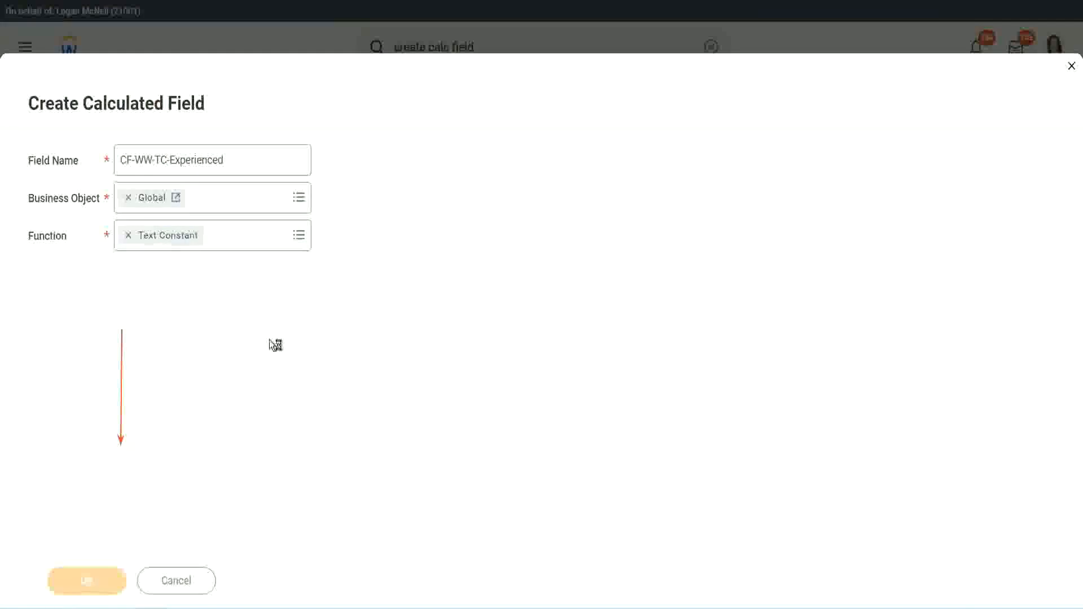
click(167, 318)
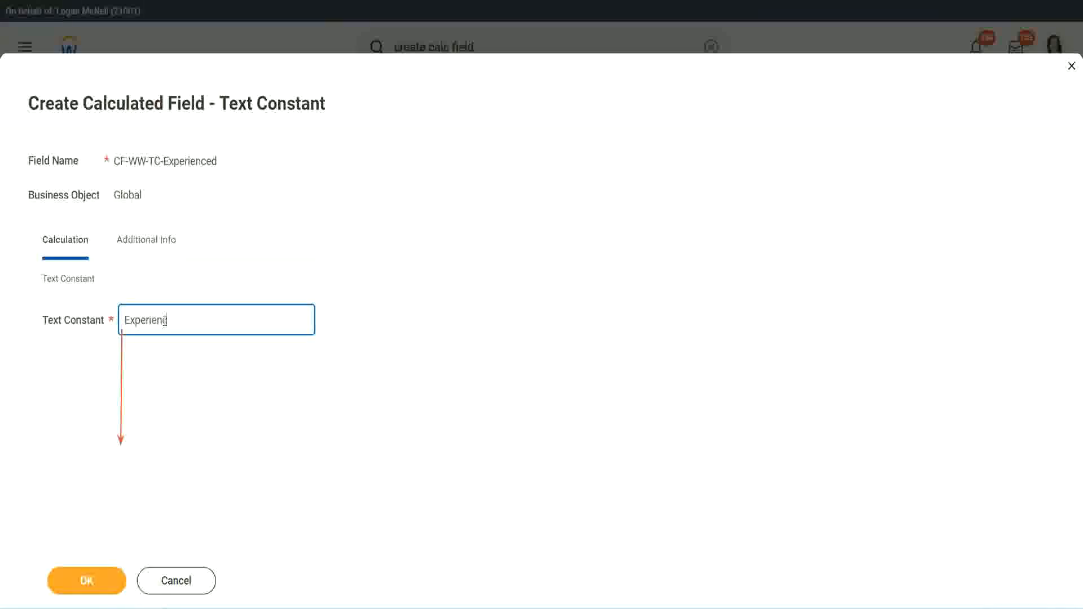
click(86, 580)
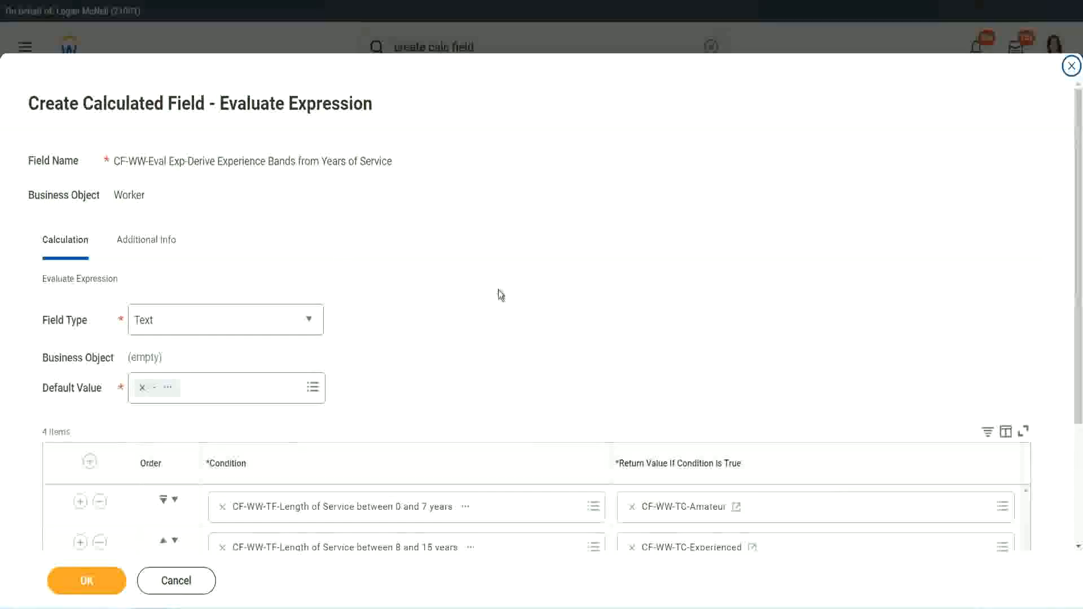
- Start a calculated field for the 16 to 30 years return value, insert the copied name CF-WW-TC-Amateur and check the band notes
scroll(499, 290, down, 2)
scroll(500, 293, down, 1)
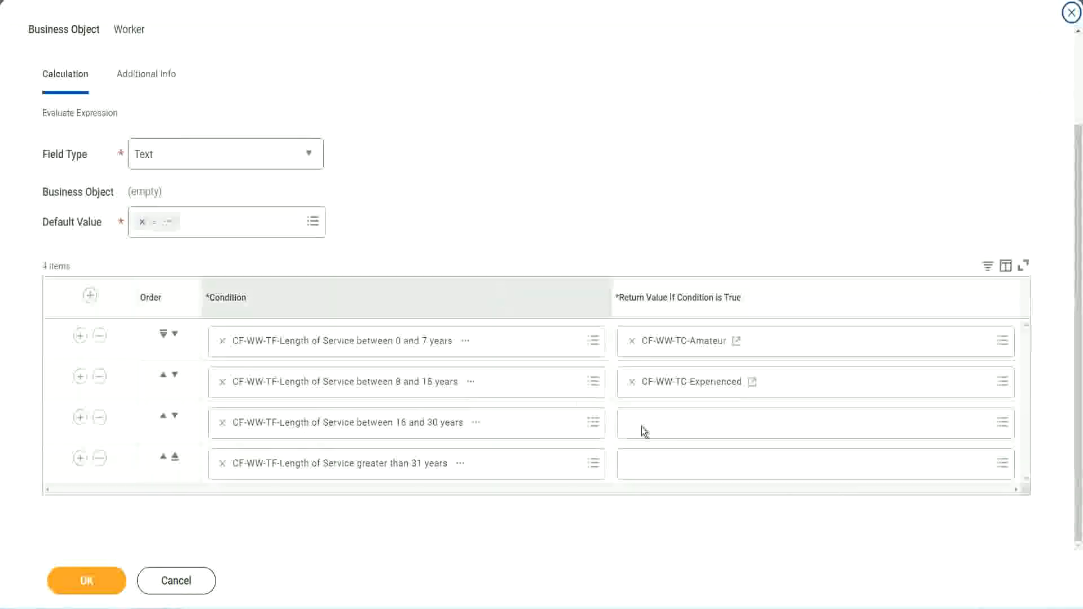
click(675, 422)
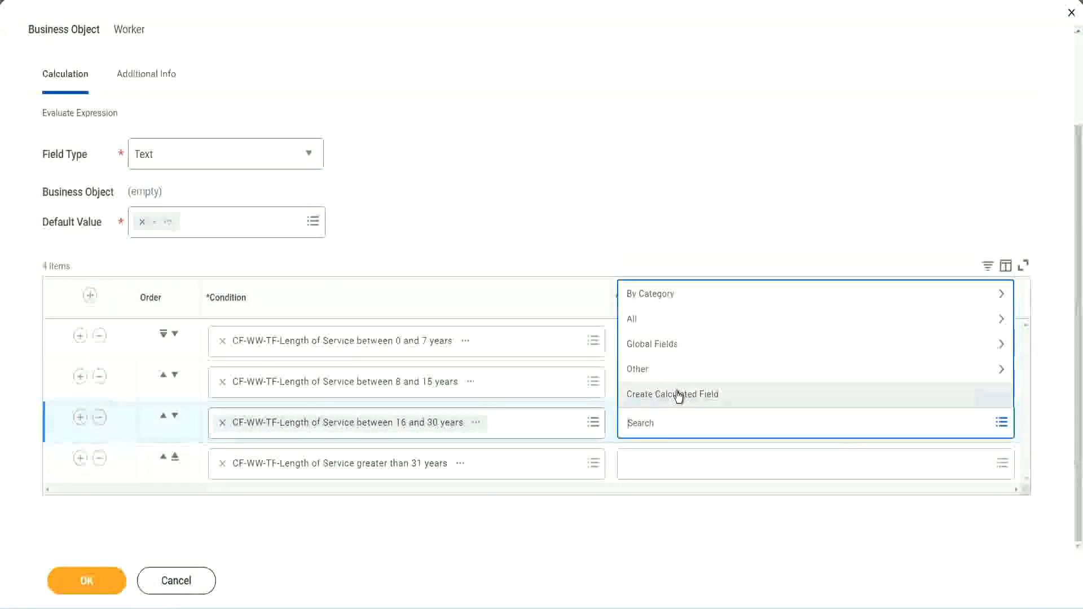
click(679, 394)
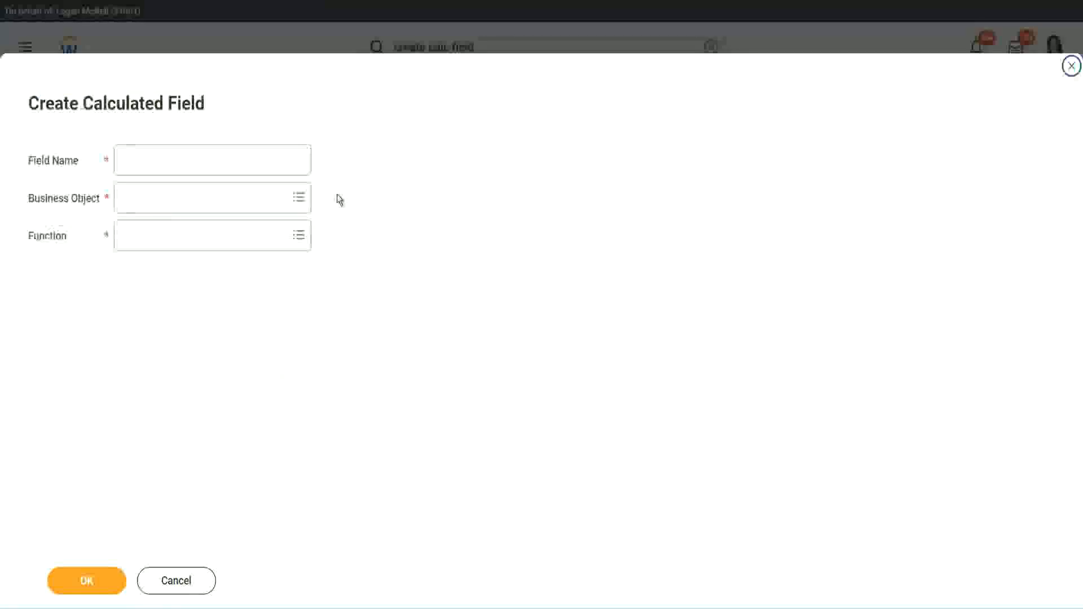
click(229, 160)
text(CF-WW-TC-Armstead)
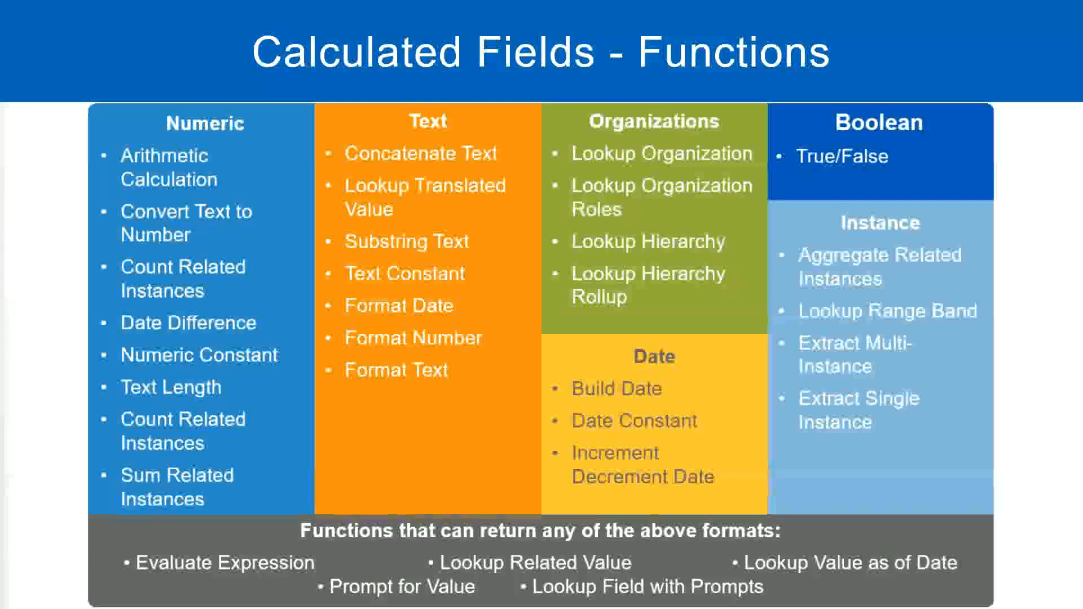
key(alt+Tab)
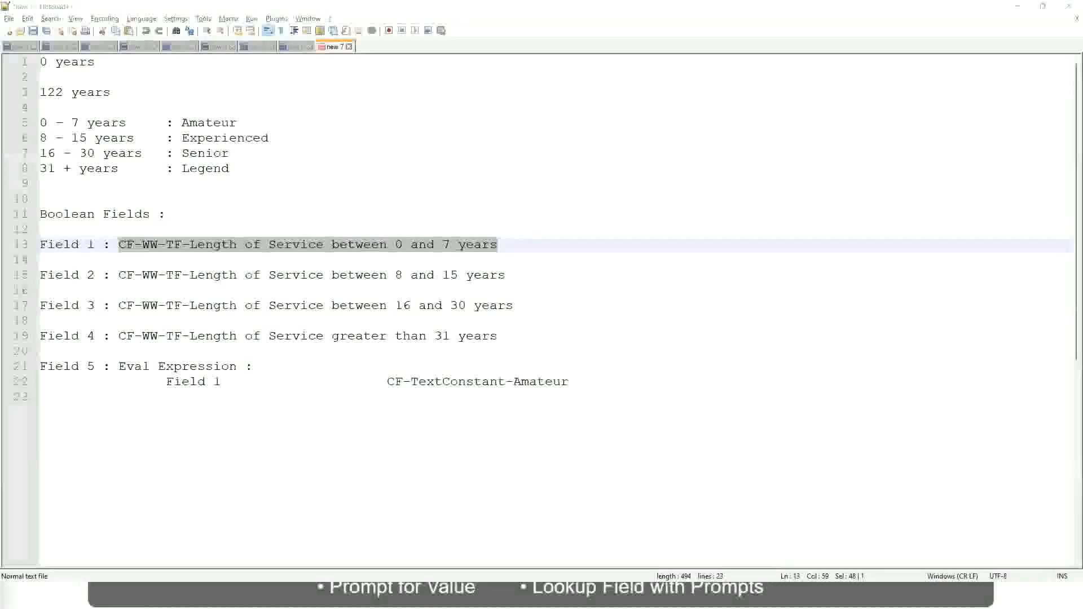
key(alt+Tab)
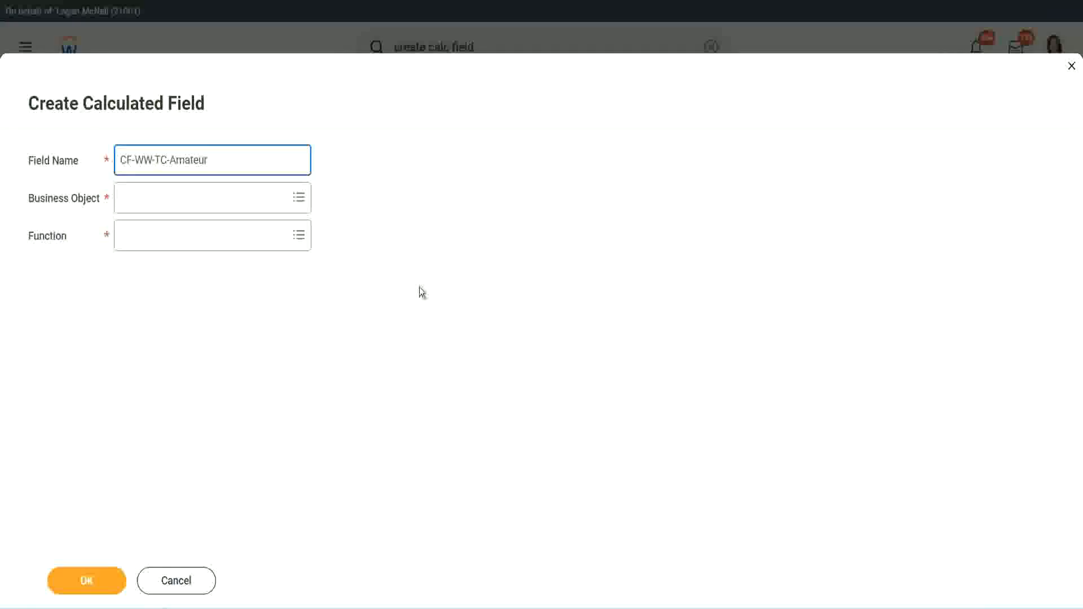
- Set the new calculated field's business object to Global
click(124, 198)
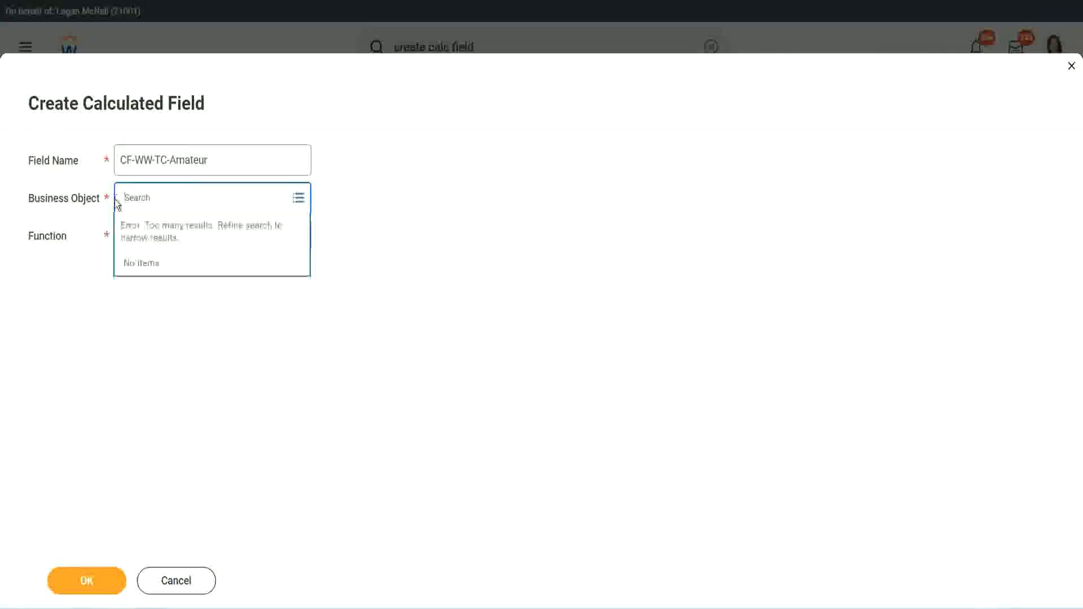
text(global)
key(Return)
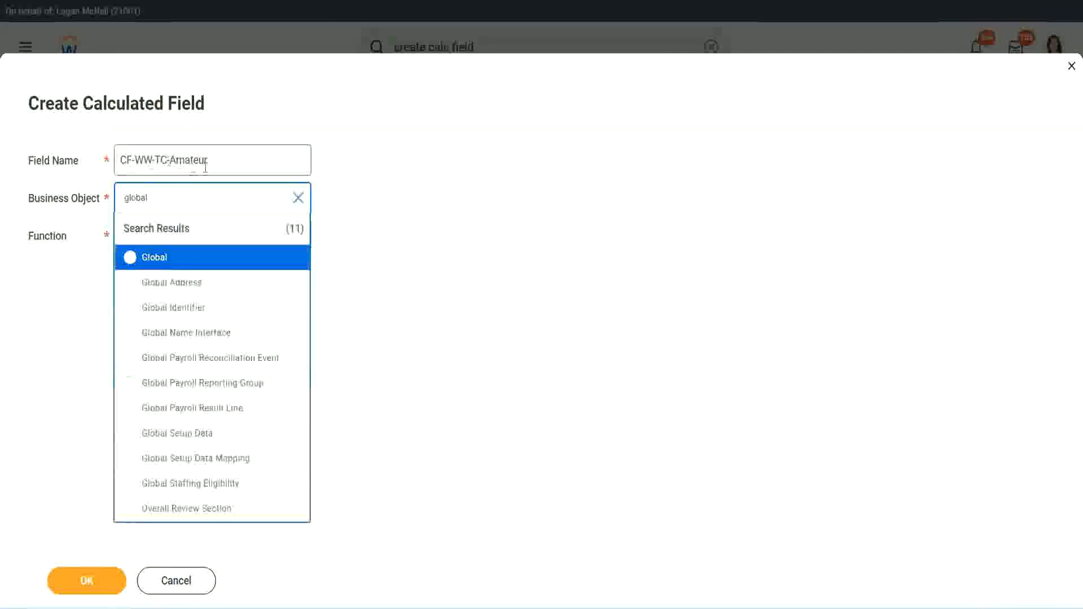
click(153, 259)
- Change the field name to CF-WW-TC-Senior, set the function to Text Constant and continue to its definition
click(198, 158)
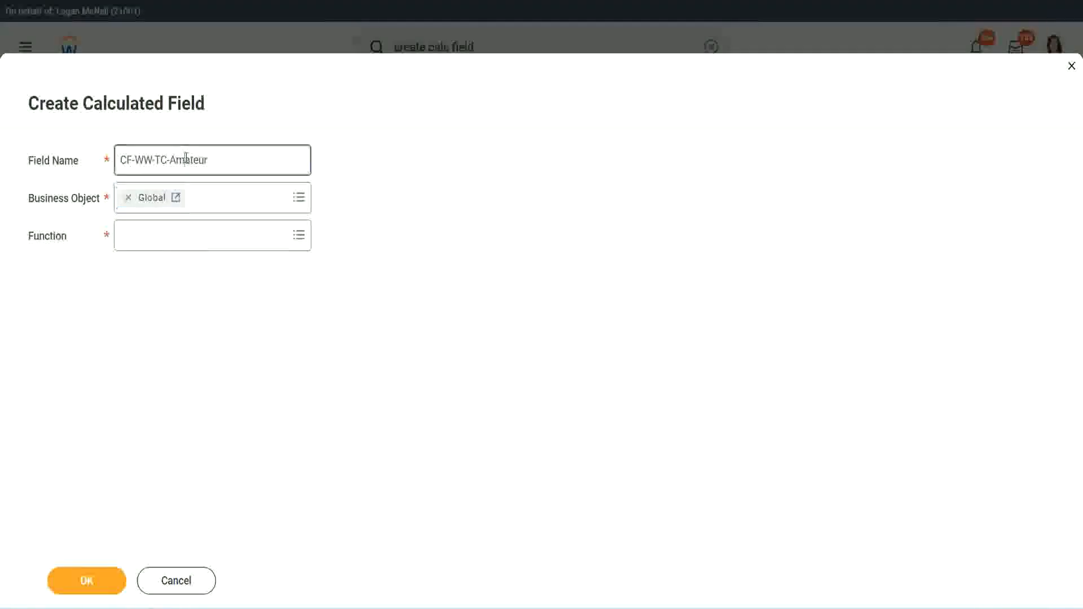
double_click(198, 158)
text(Senior)
click(173, 245)
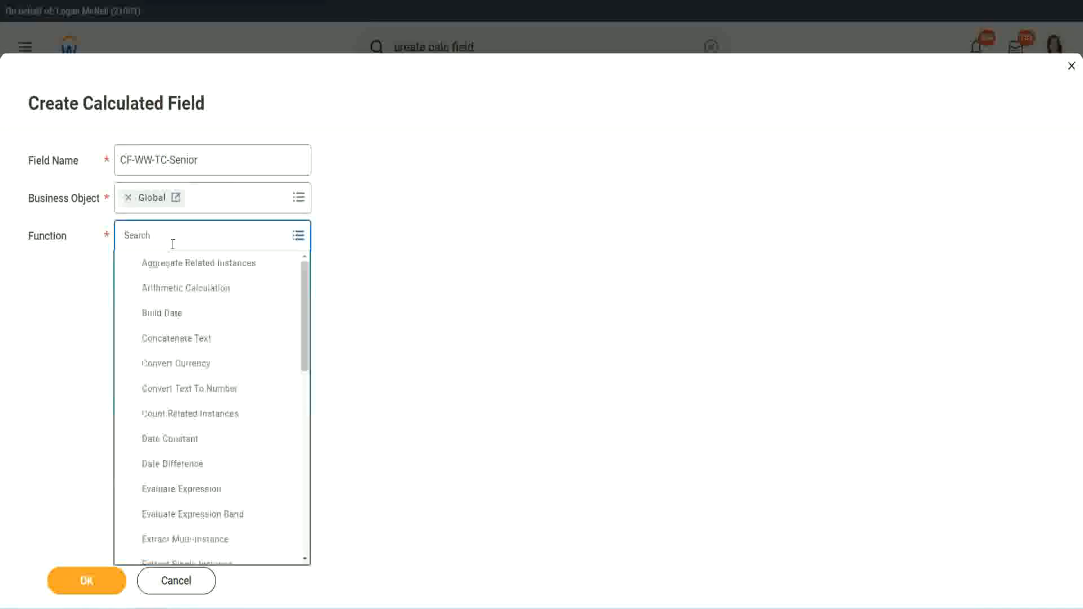
text(td)
click(170, 285)
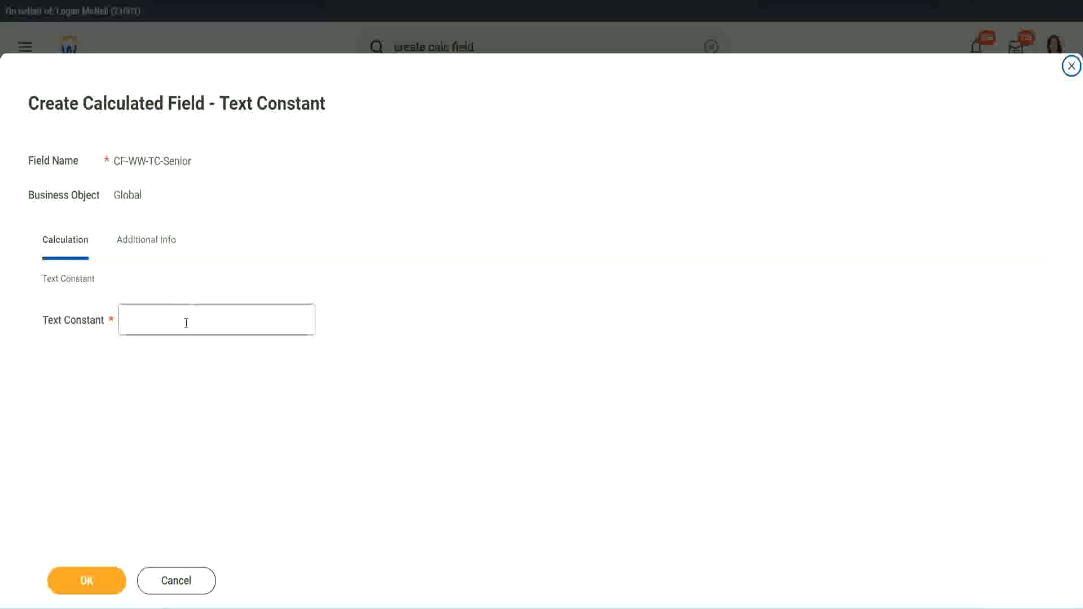
- Set the text constant to Senior and save the calculated field
click(183, 317)
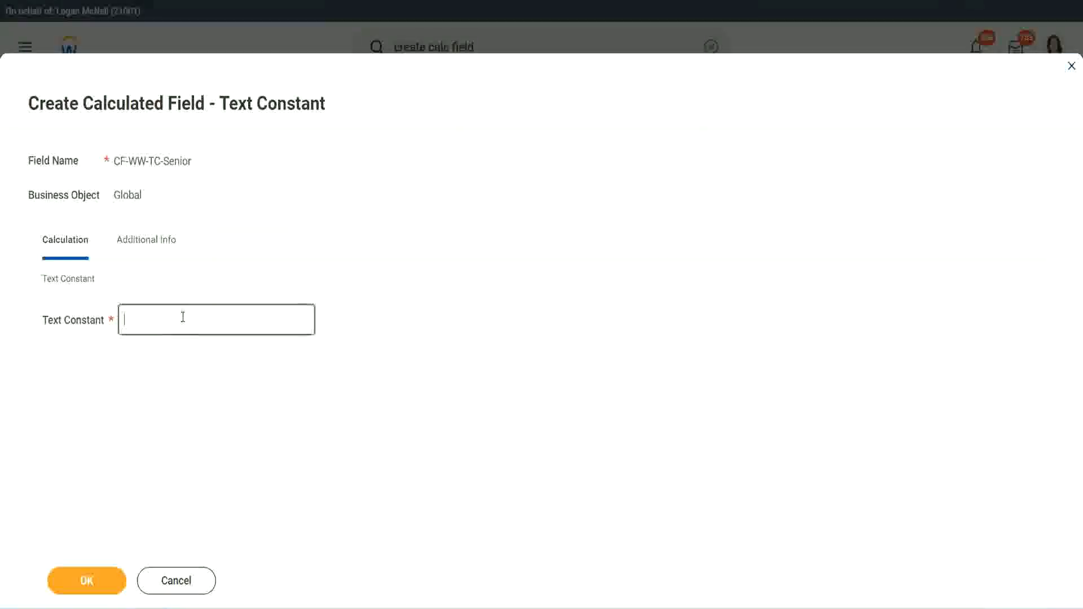
text(Senior)
click(107, 590)
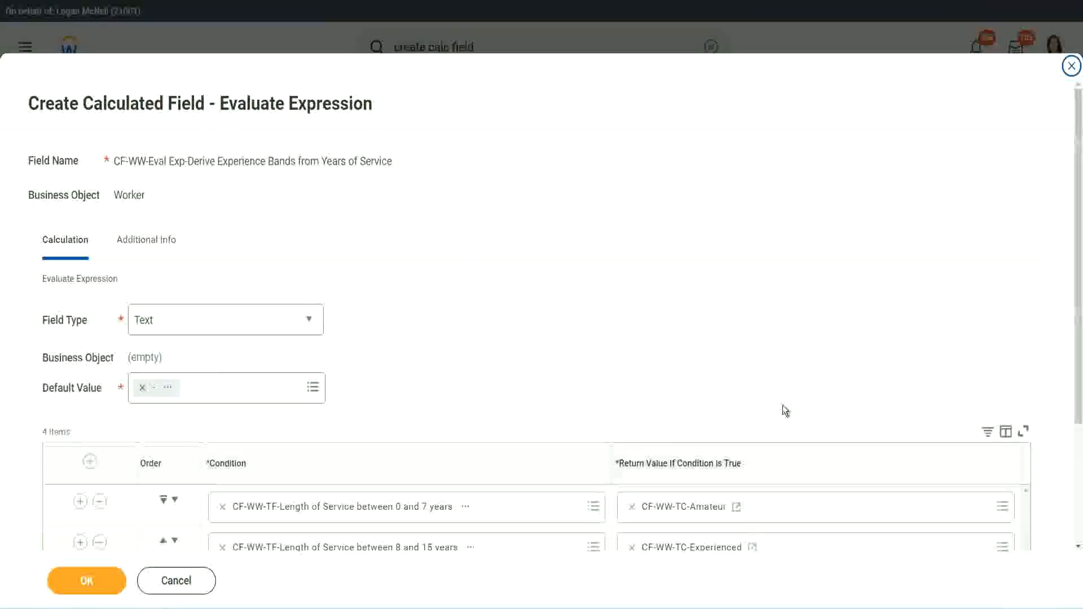
- Copy the name of the CF-WW-TC-Senior return value and start a calculated field as return value for the greater than 31 years condition
scroll(781, 411, down, 3)
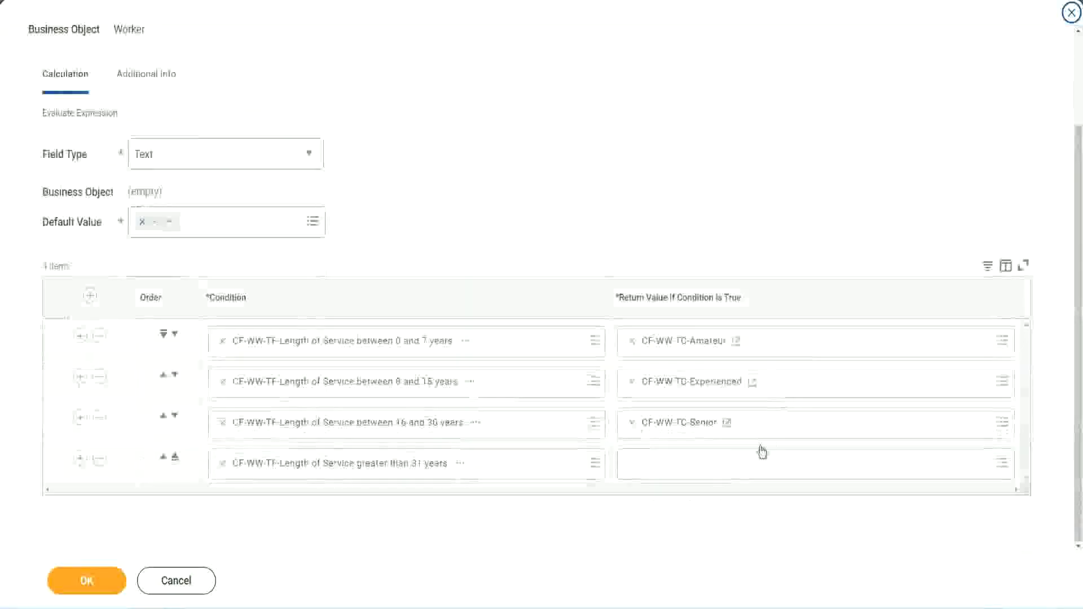
right_click(659, 428)
click(684, 484)
click(660, 471)
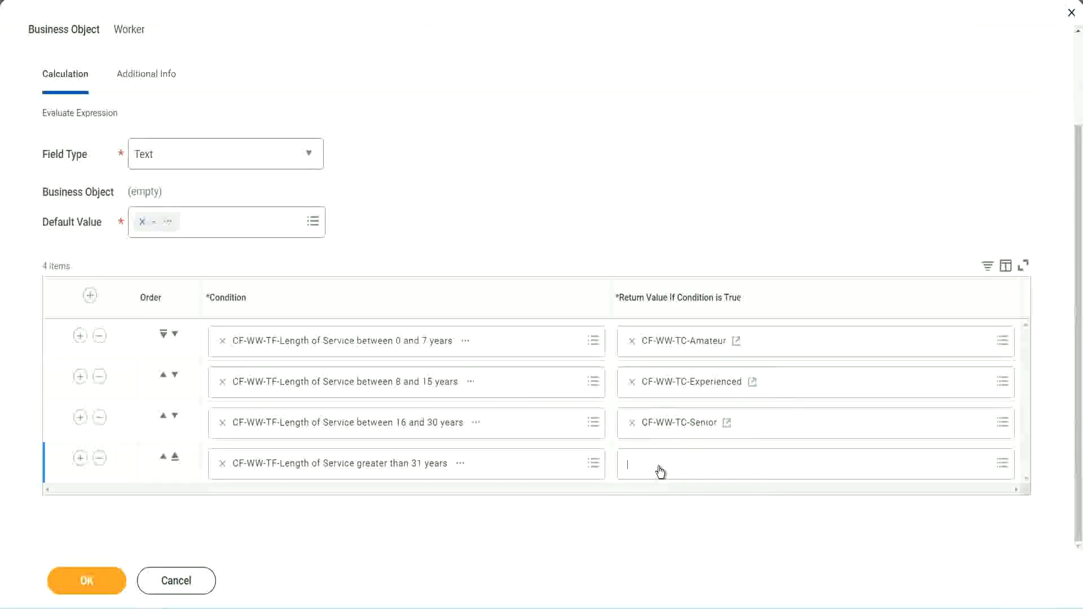
click(670, 440)
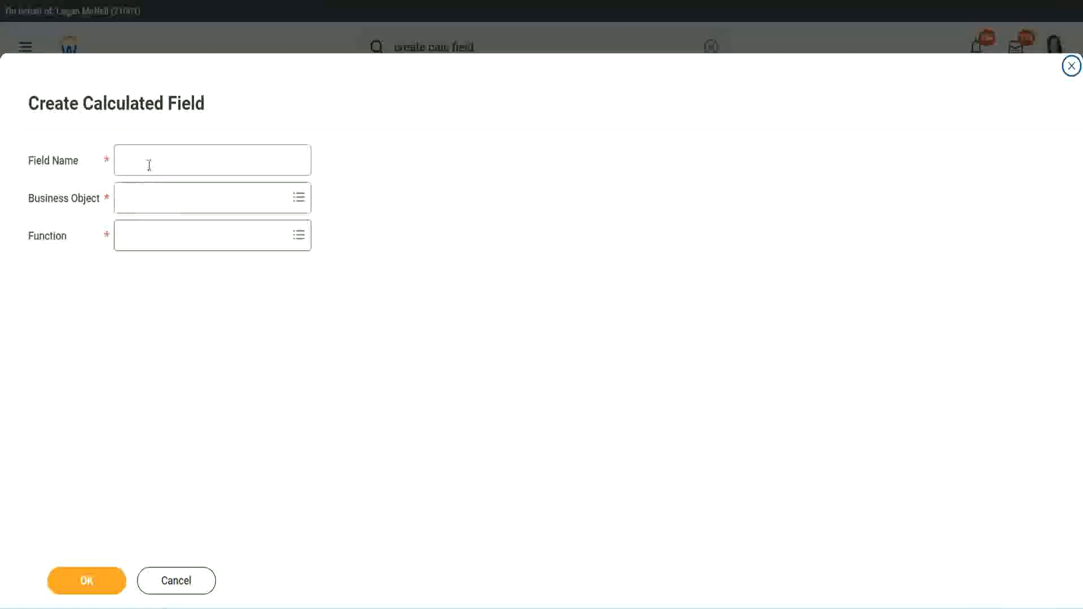
- Name the new calculated field CF-WW-TC-Legend and set its business object to Global
click(150, 164)
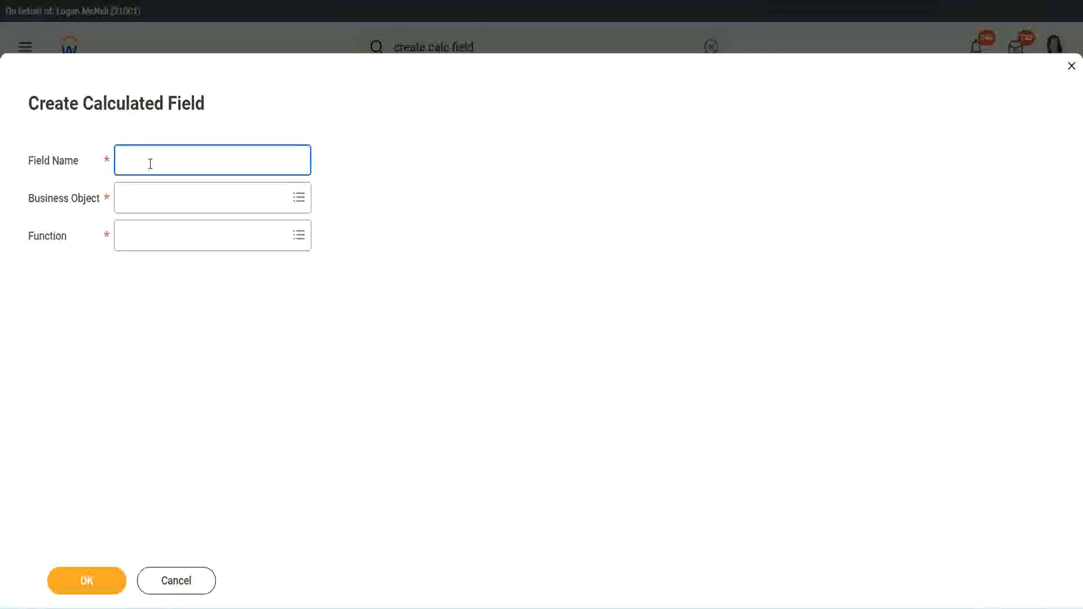
key(ctrl+v)
key(ctrl+shift+Left)
text(Le)
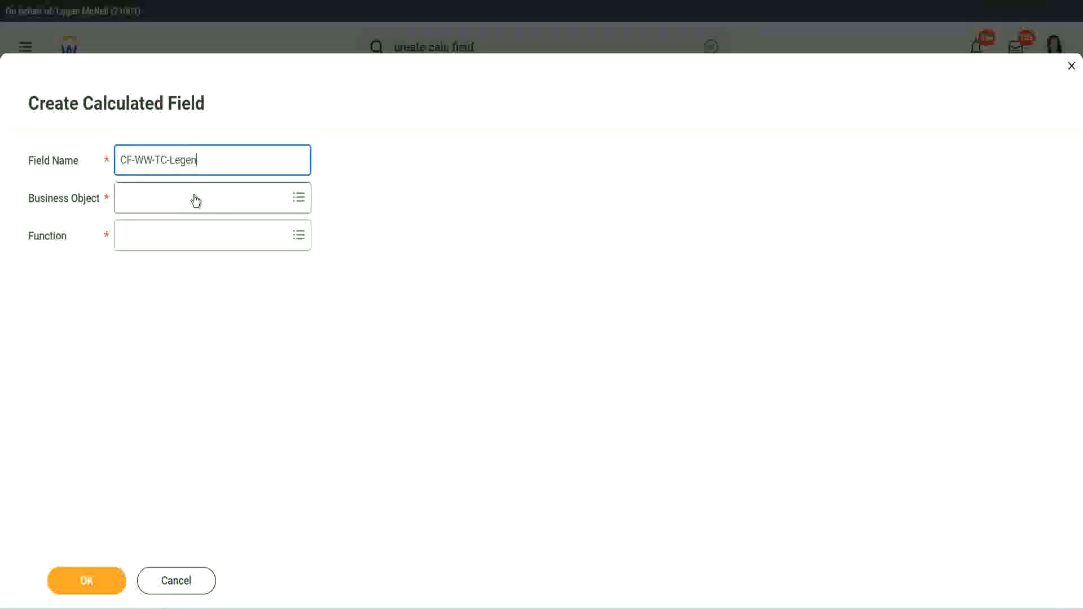
click(153, 204)
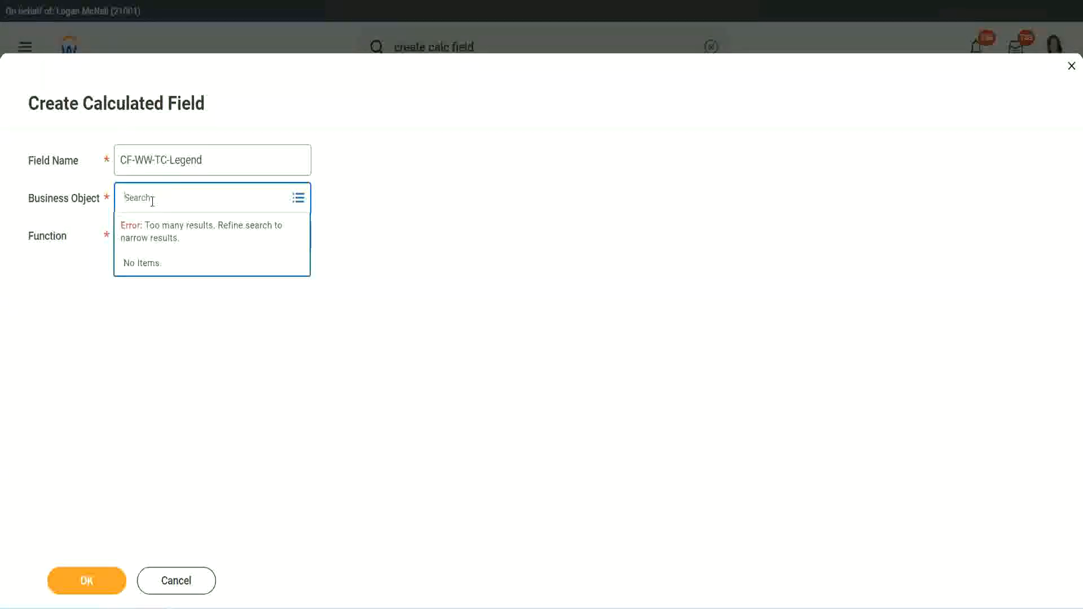
text(Glo)
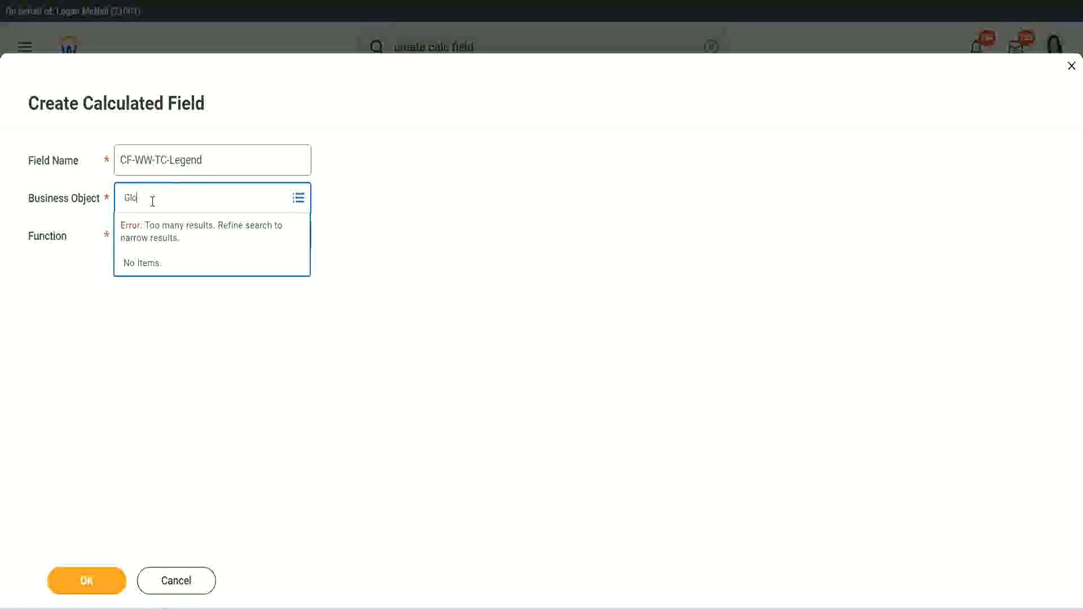
text(bal)
key(Return)
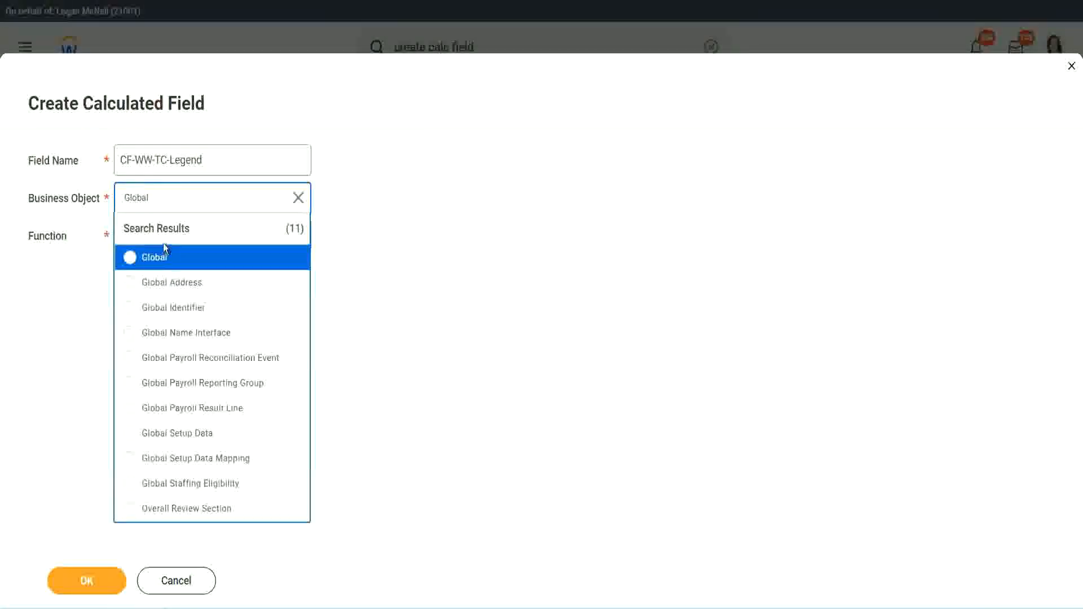
click(162, 259)
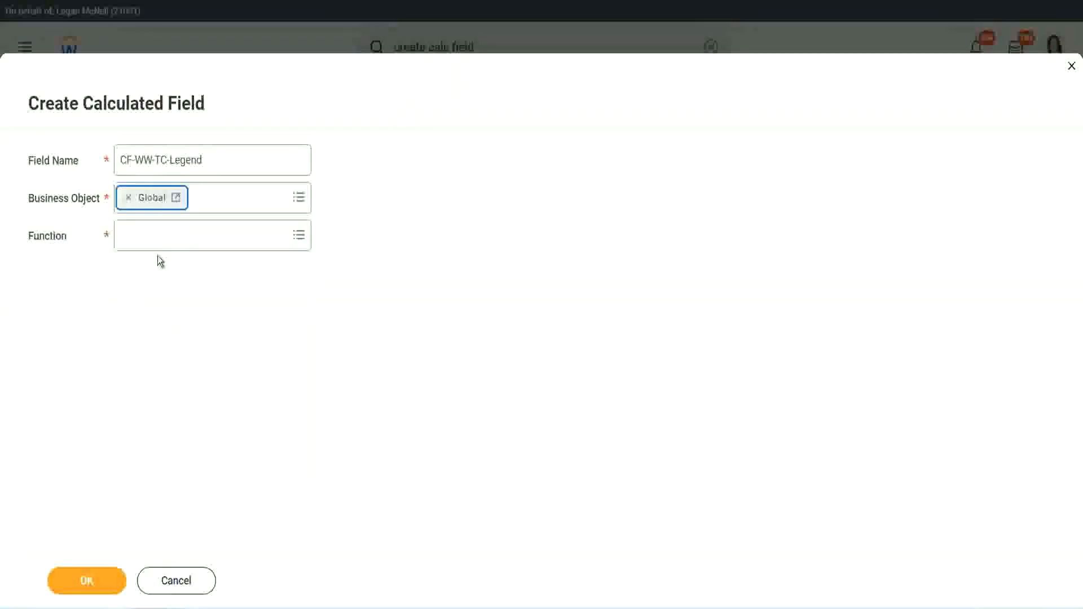
- Set the function to Text Constant and save the field with the text constant Legend
click(155, 233)
text(tc)
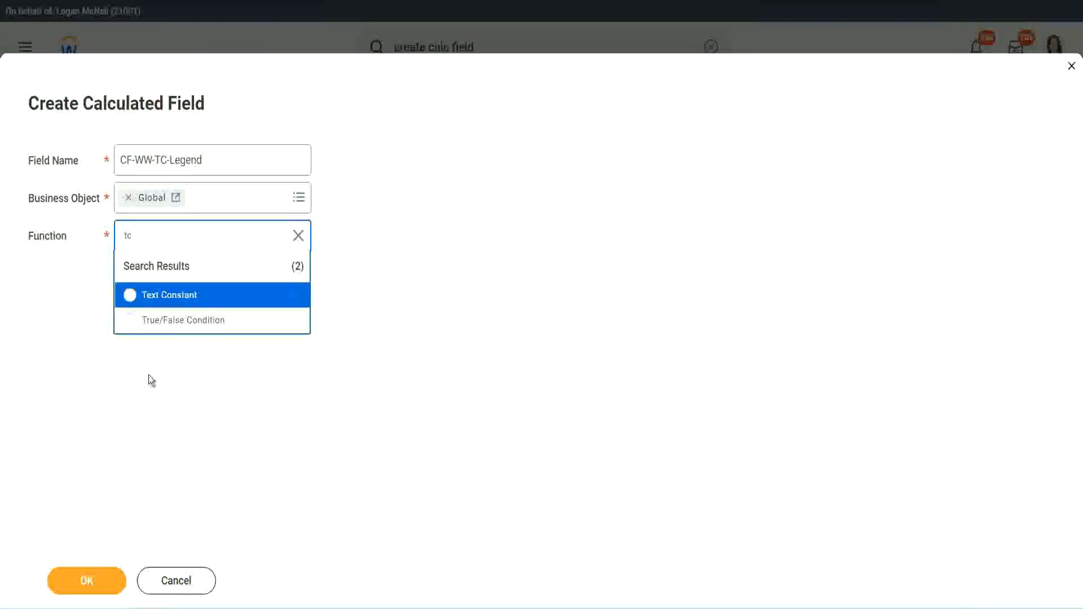
click(211, 296)
click(77, 584)
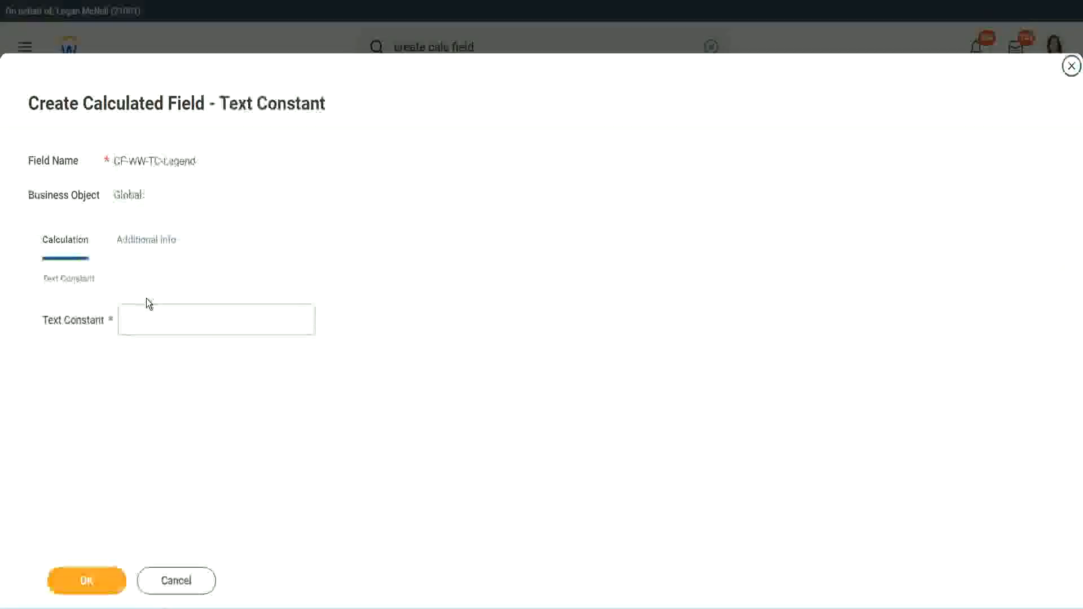
click(140, 321)
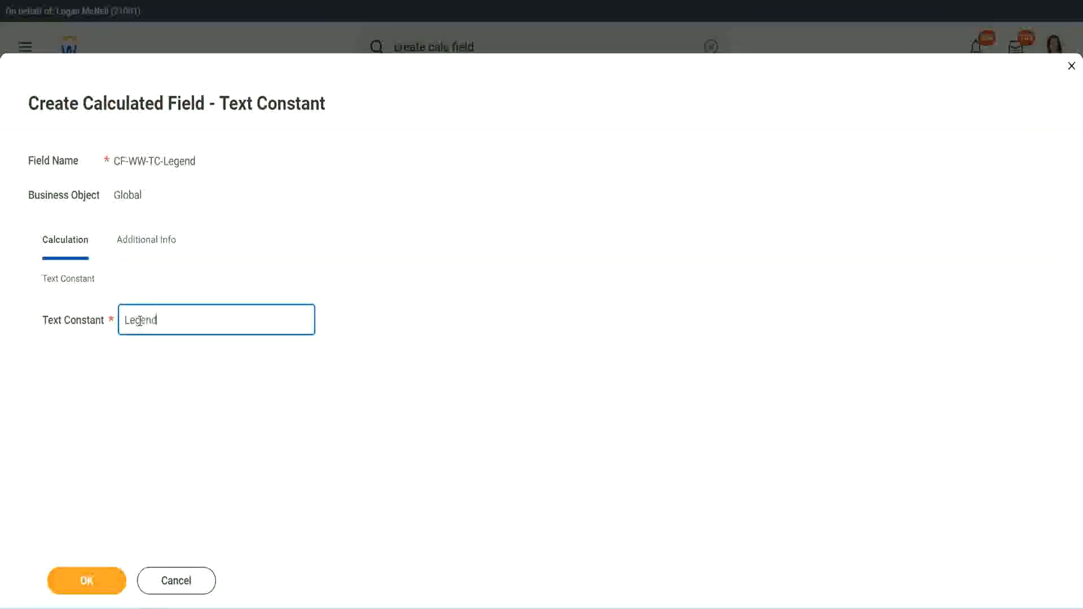
click(93, 582)
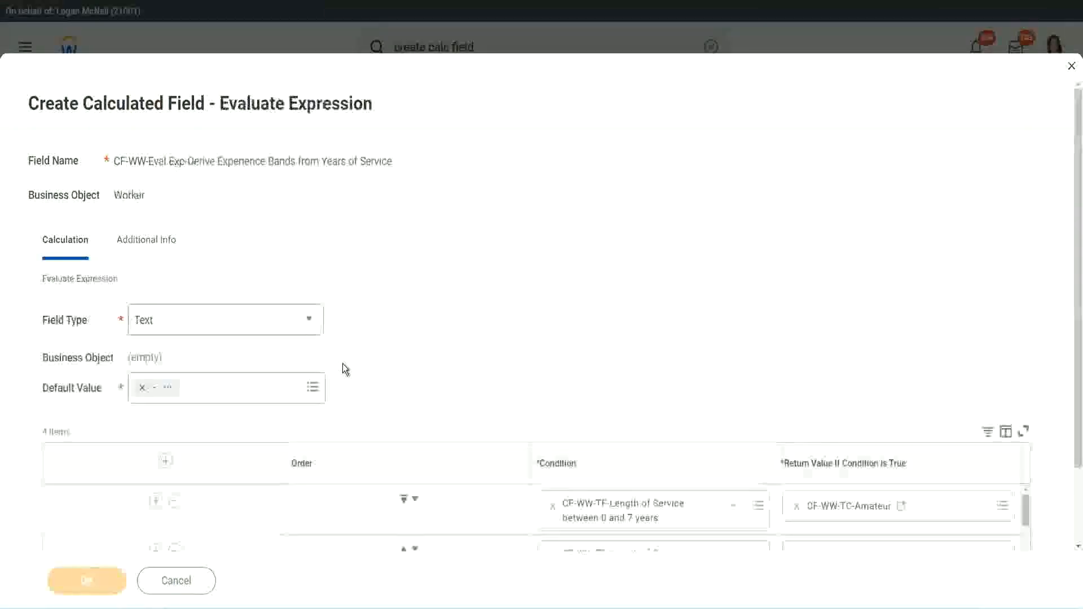
- Check the field type, conditions and return values, and save the Evaluate Expression calculated field
scroll(573, 302, down, 3)
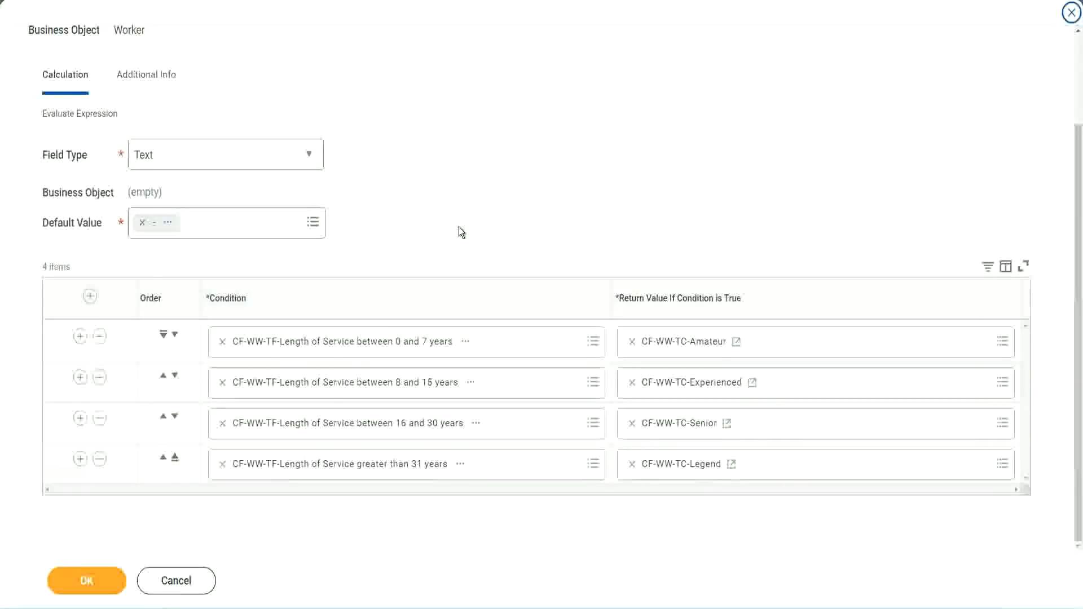
scroll(460, 232, up, 2)
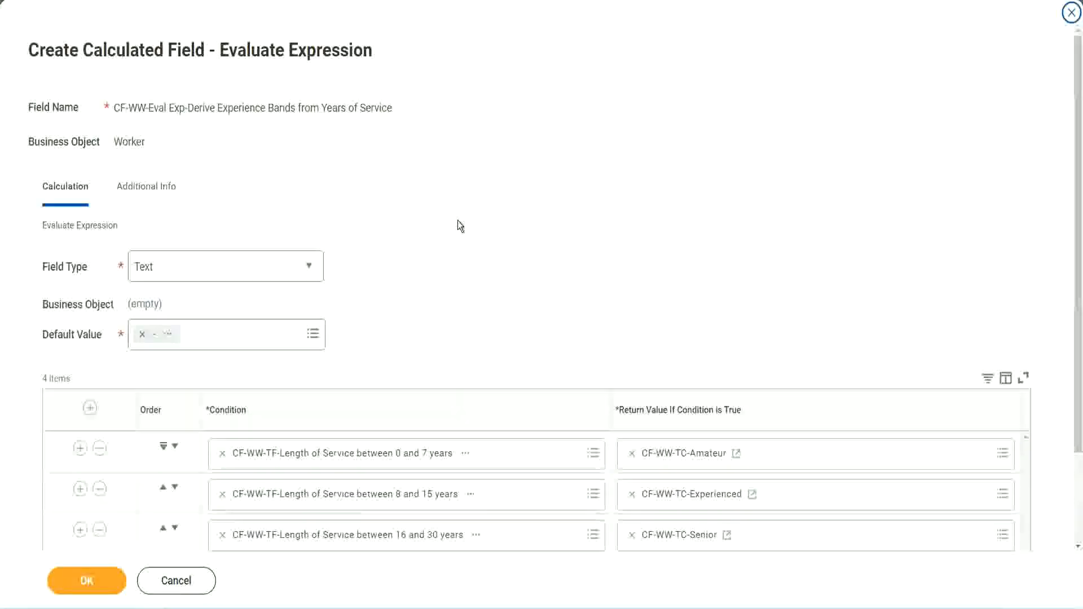
scroll(458, 223, down, 2)
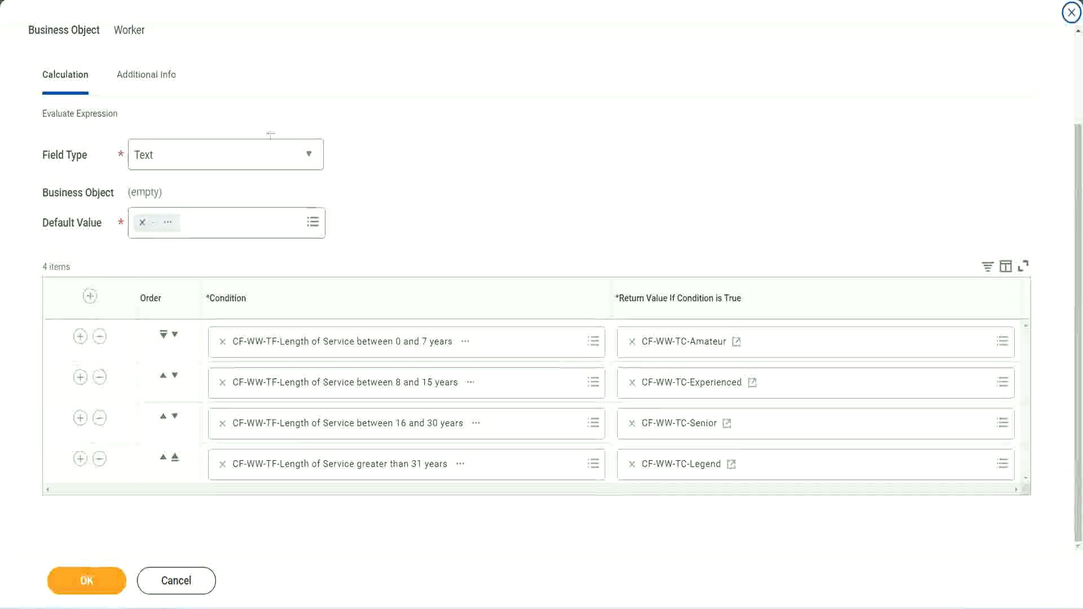
drag(694, 159, 703, 263)
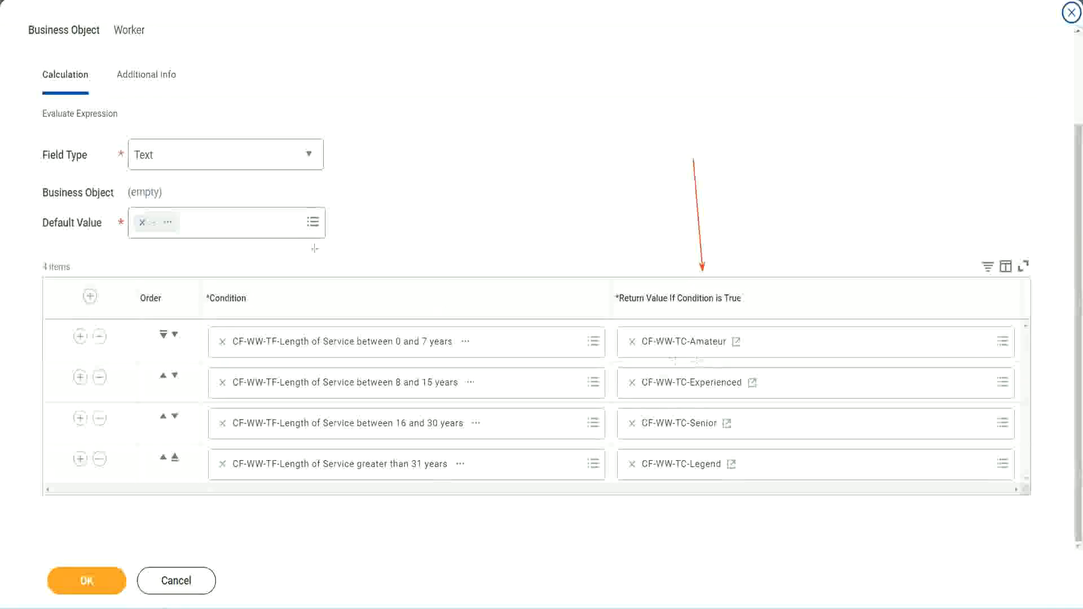
drag(134, 97, 139, 136)
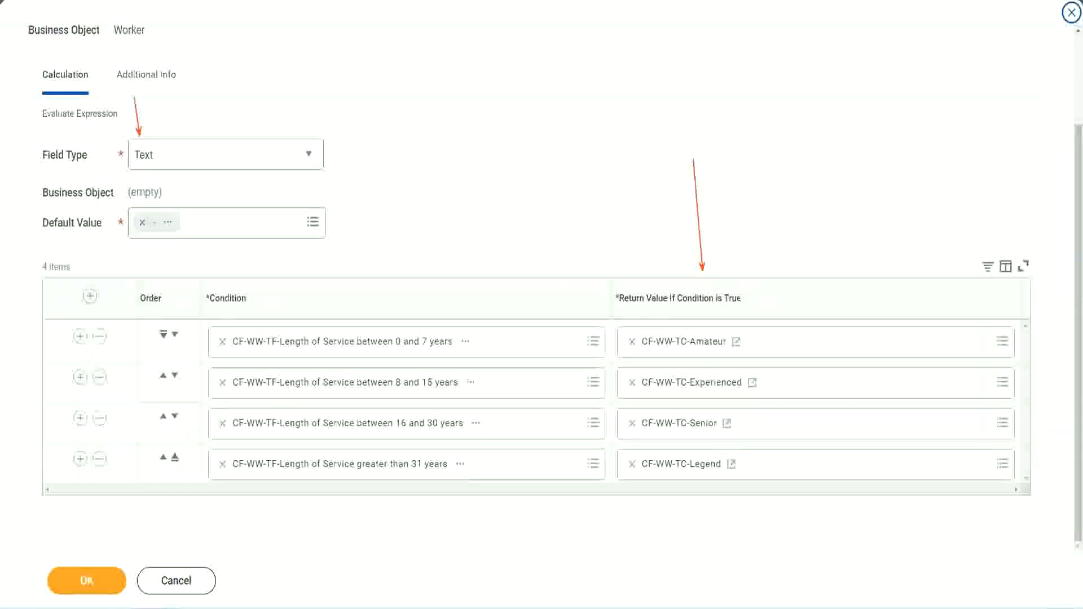
click(93, 578)
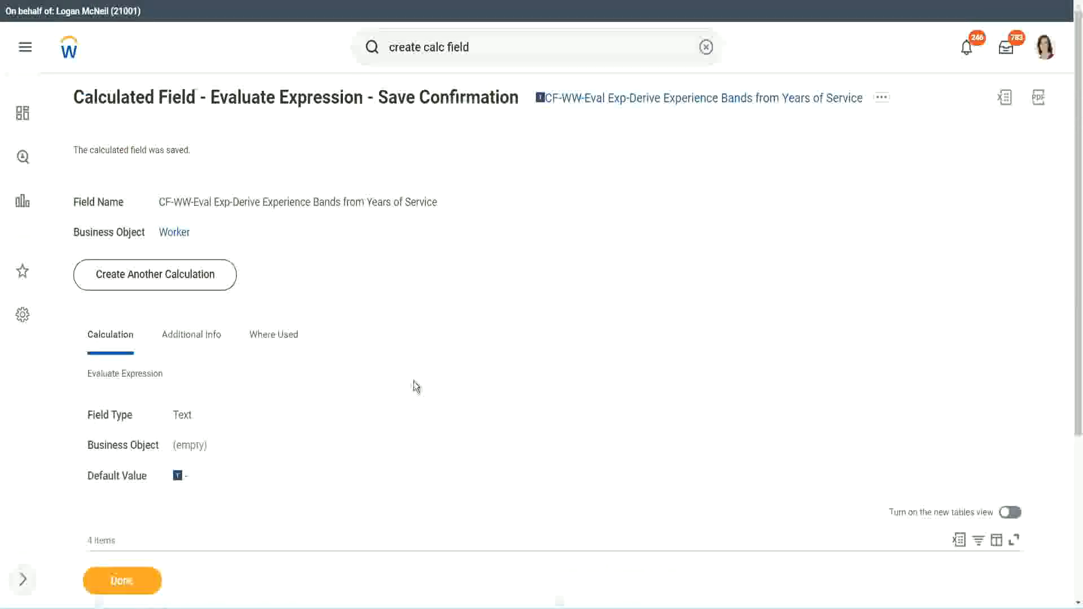
- Review the saved conditions and return values and copy the name of the Evaluate Expression calculated field
scroll(414, 378, down, 4)
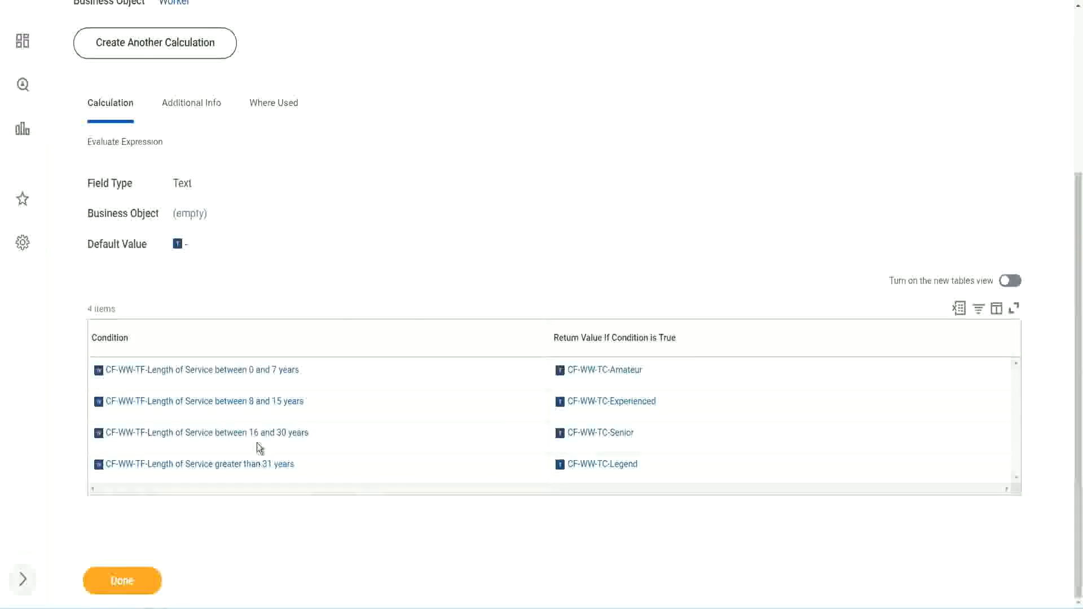
scroll(524, 180, up, 4)
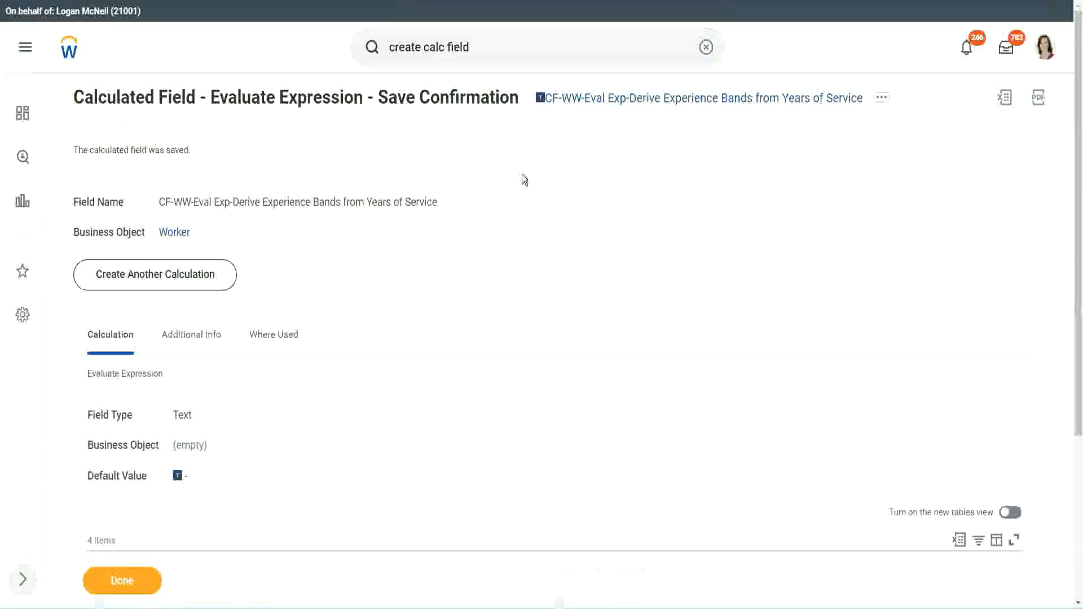
right_click(636, 107)
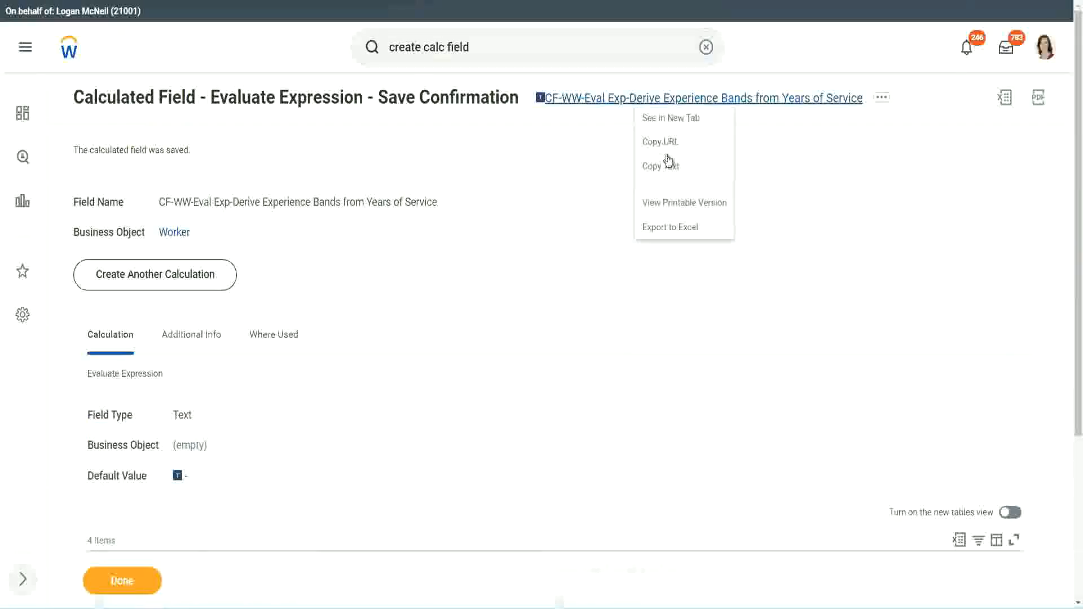
click(666, 167)
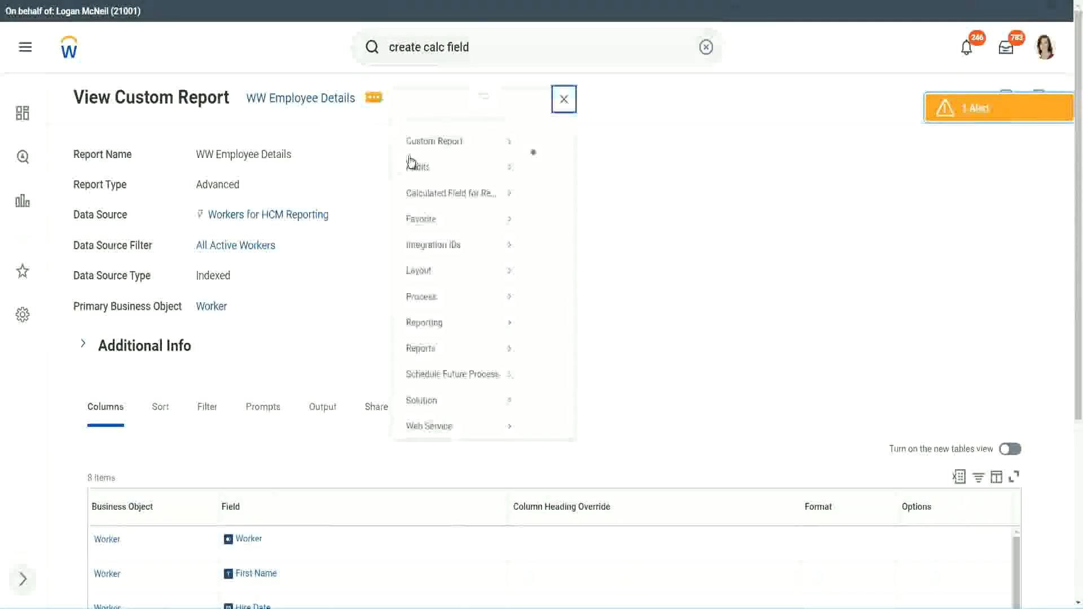
- Open the custom report WW Employee Details for editing and go to its column definitions
mouse_move(442, 162)
click(551, 164)
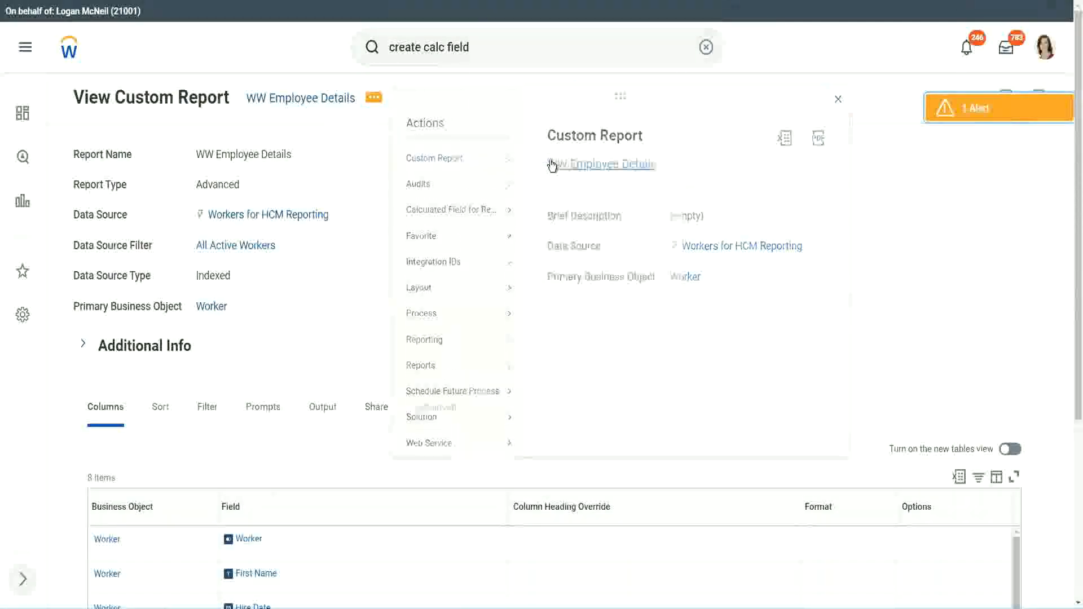
scroll(395, 243, down, 4)
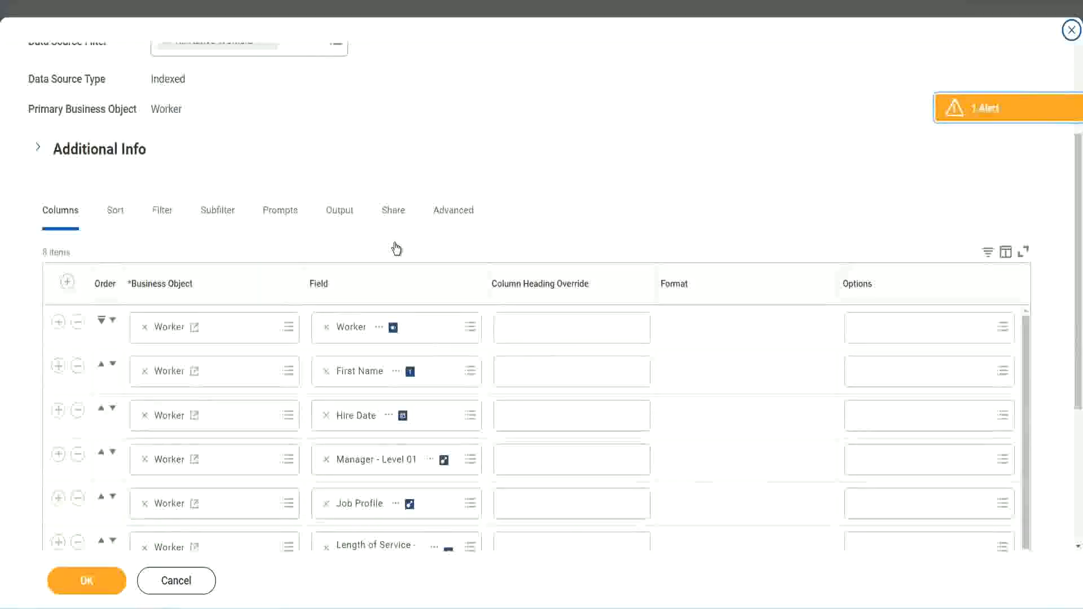
scroll(398, 251, down, 2)
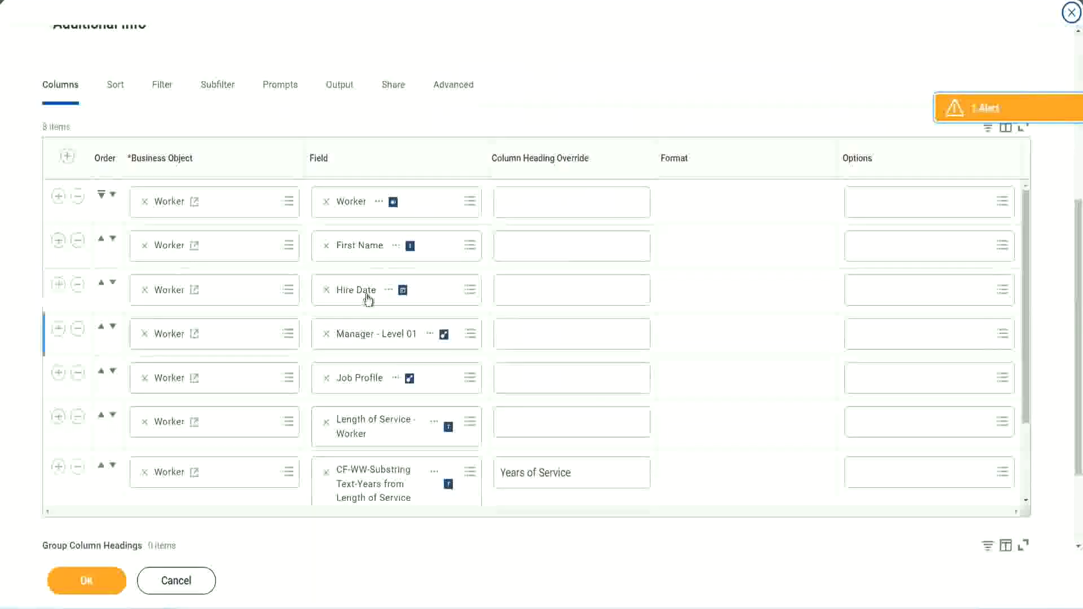
- Add a column row below the Years of Service row and move it to the end of the report's columns
click(58, 468)
scroll(381, 327, down, 1)
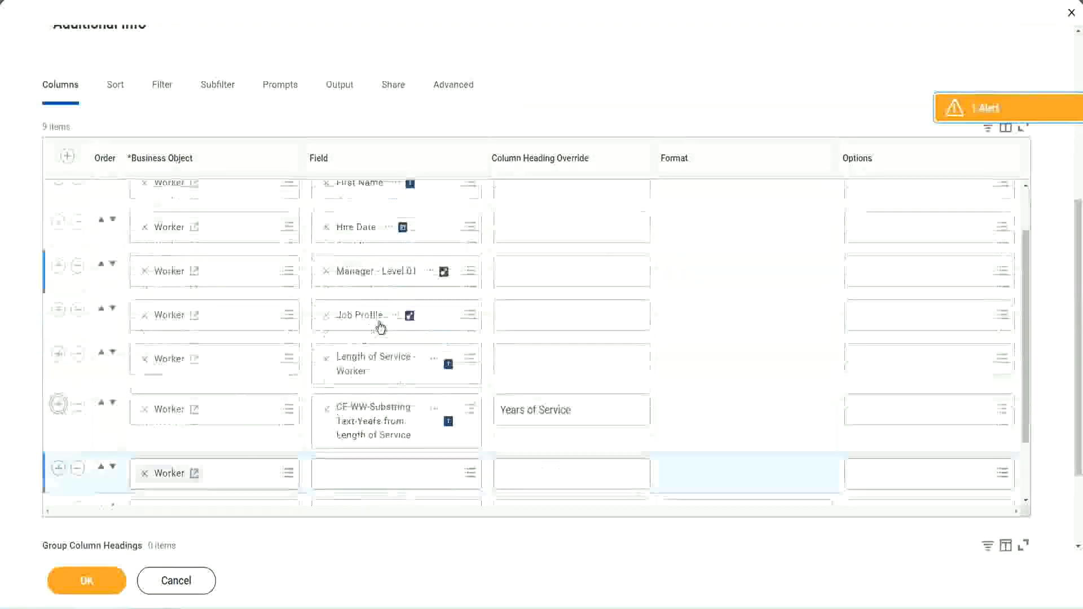
scroll(381, 327, down, 4)
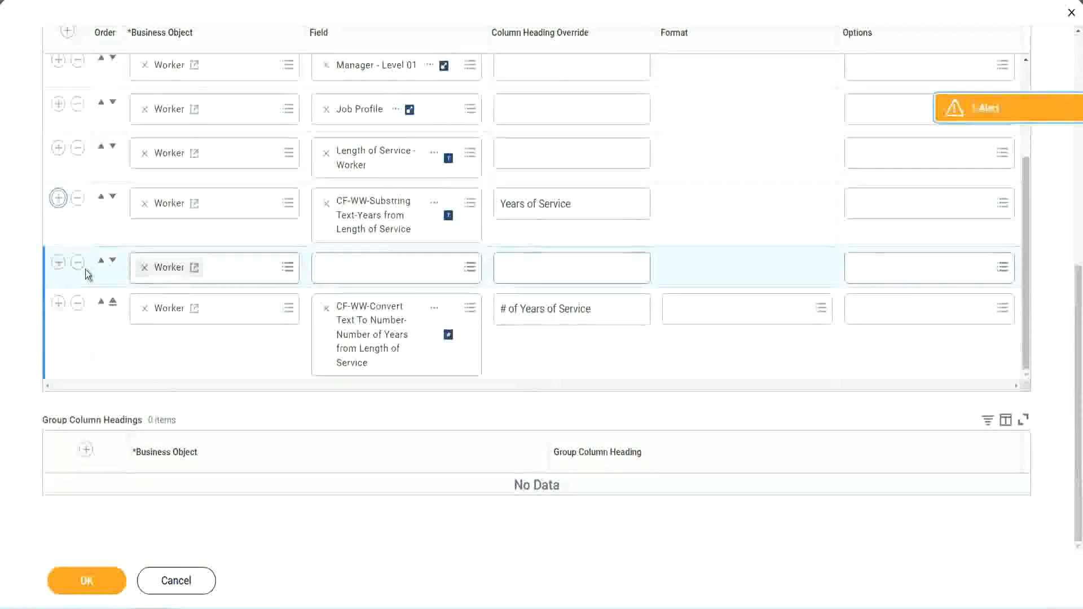
click(112, 262)
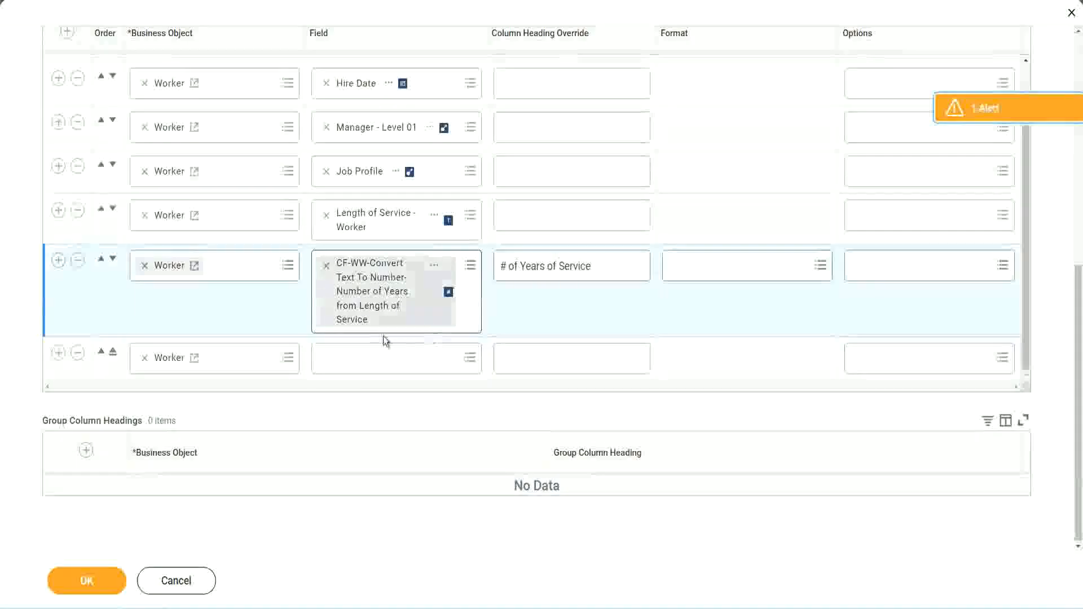
- Set the new row's field to CF-WW-Eval Exp-Derive Experience Bands from Years of Service, with the column heading override Experience Bands
click(354, 361)
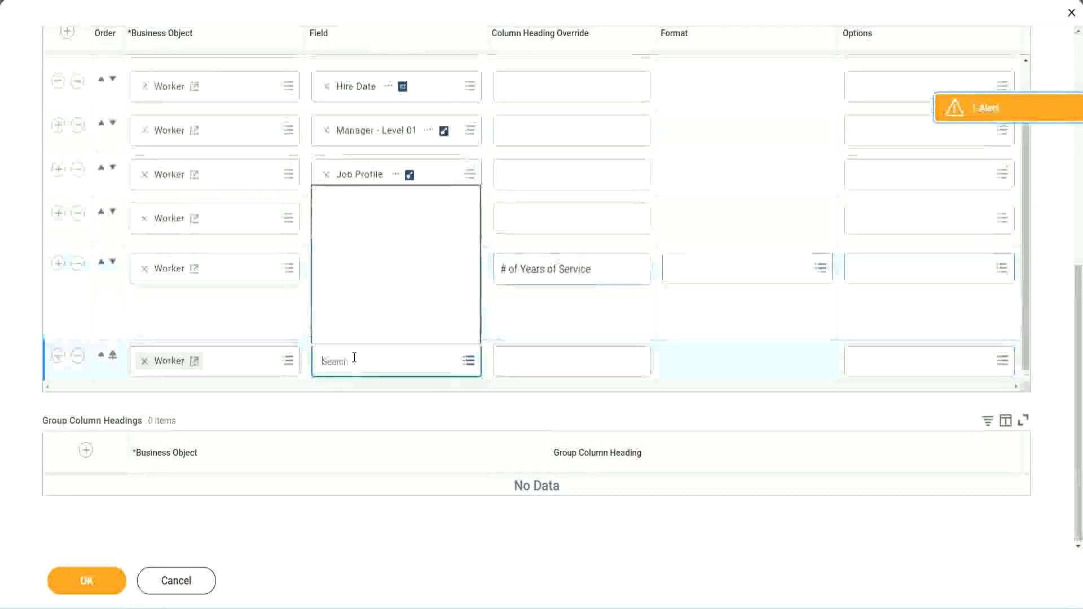
key(ctrl+v)
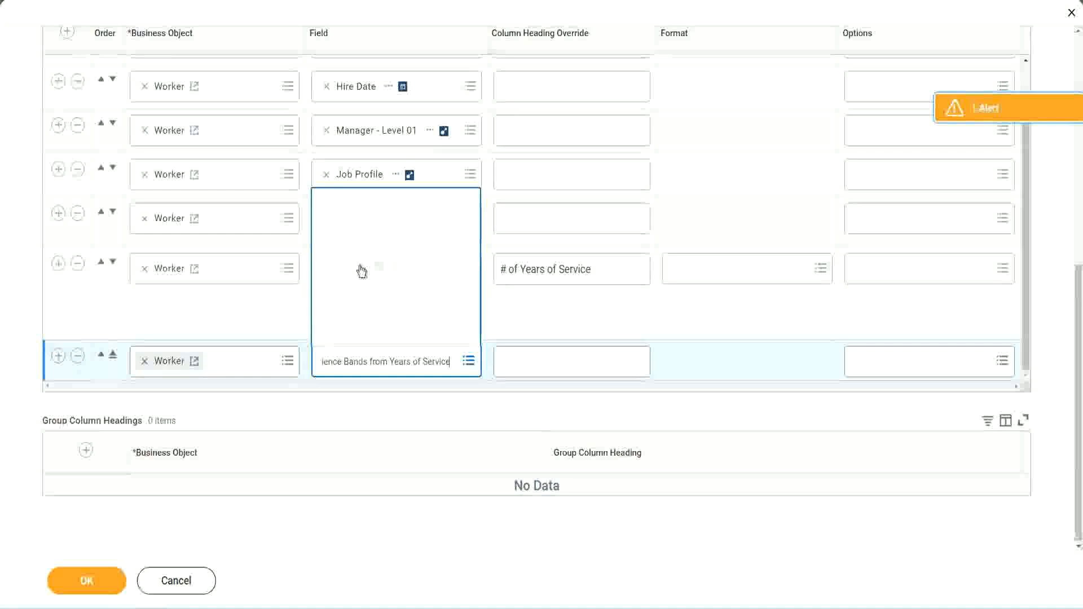
click(552, 325)
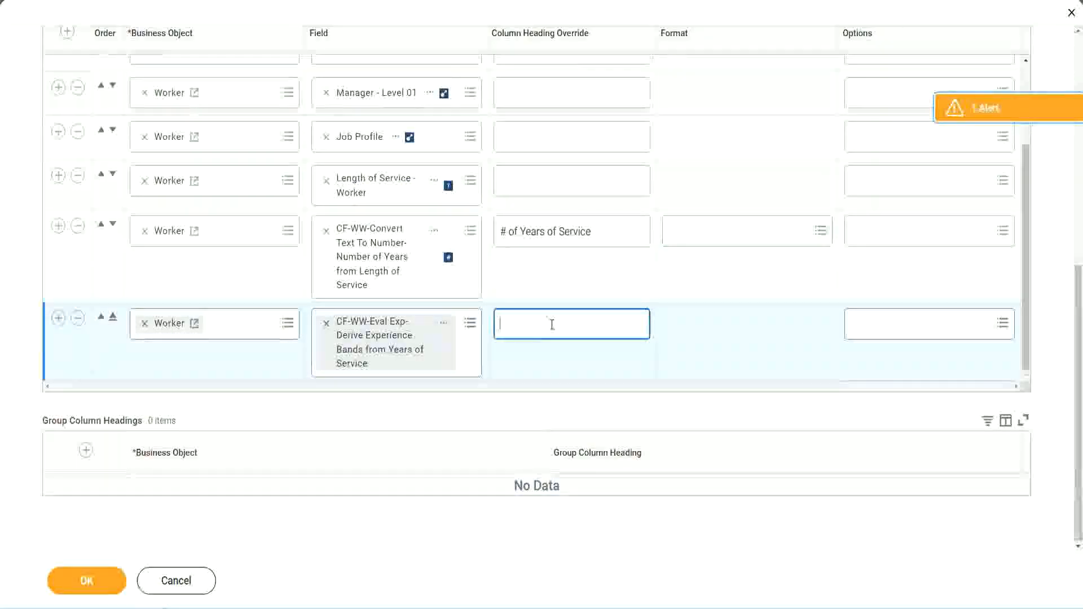
text(Ex)
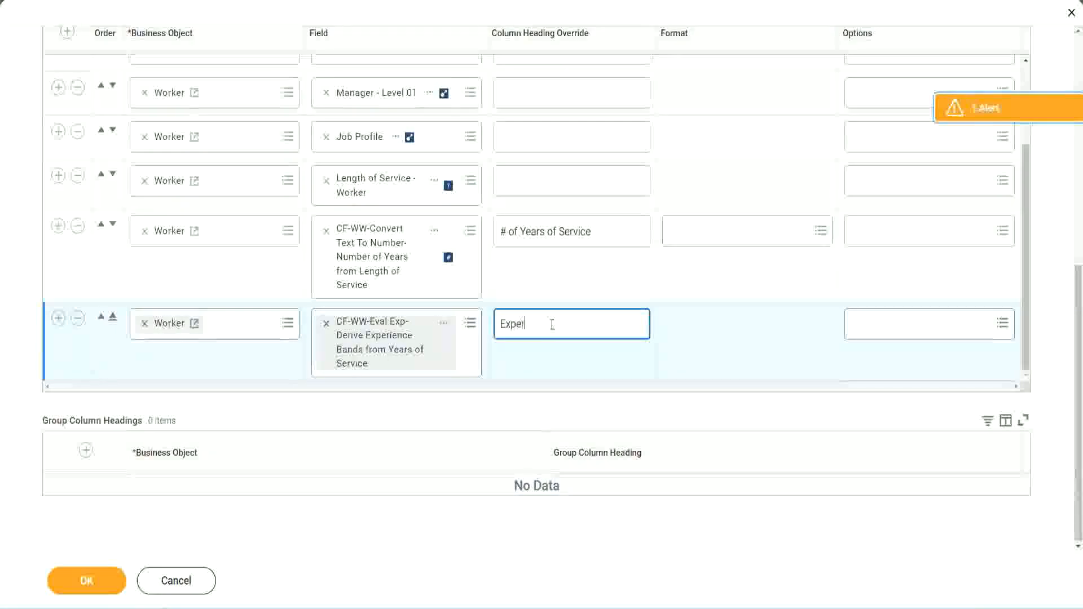
text(perience B)
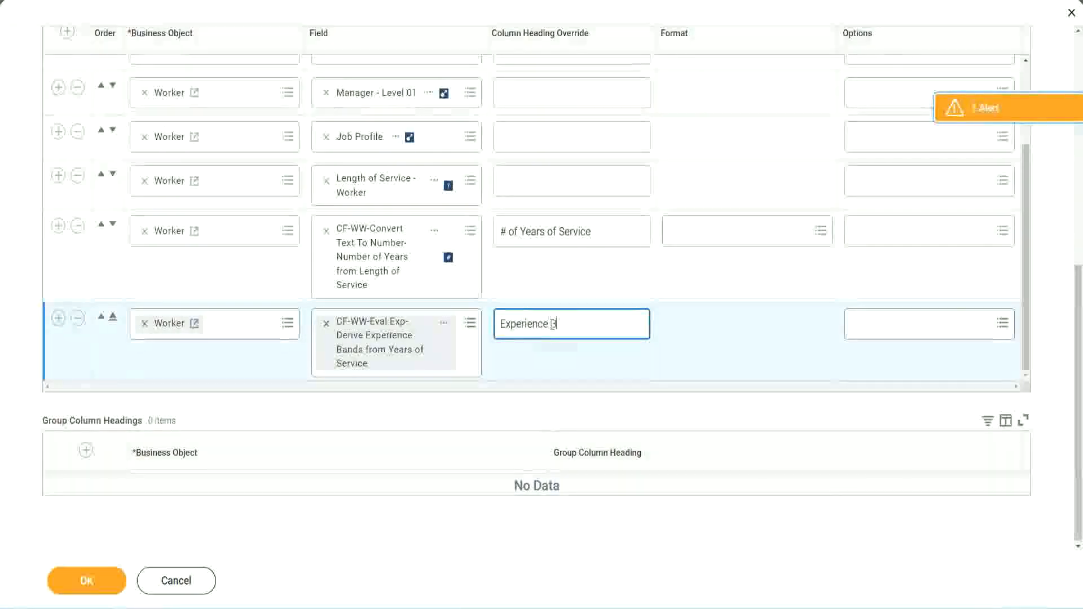
text(ands)
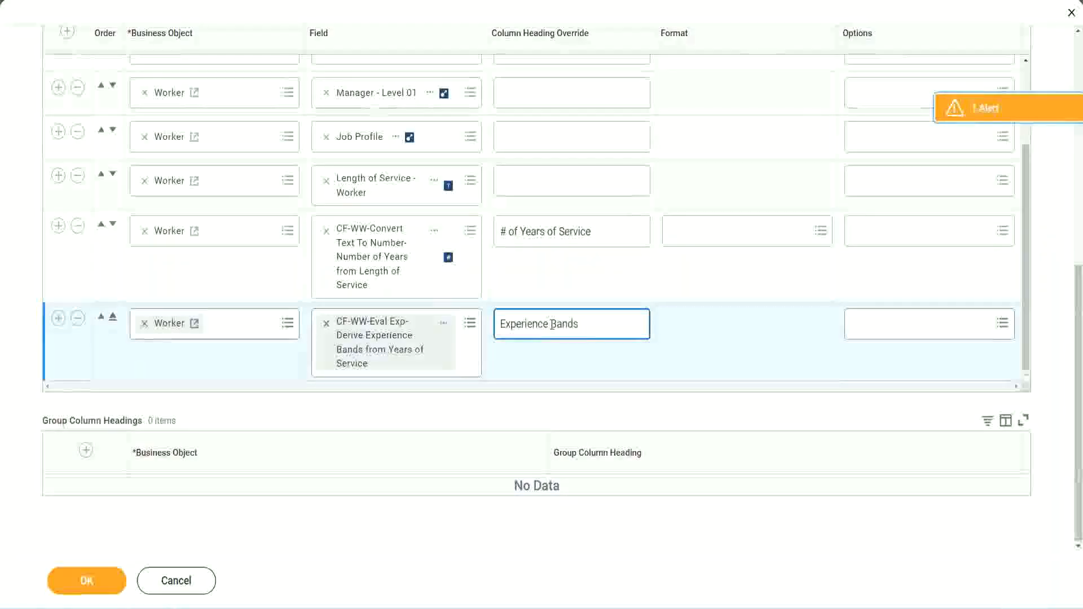
- Save the column changes to WW Employee Details and run the report with all prompts left blank
click(104, 584)
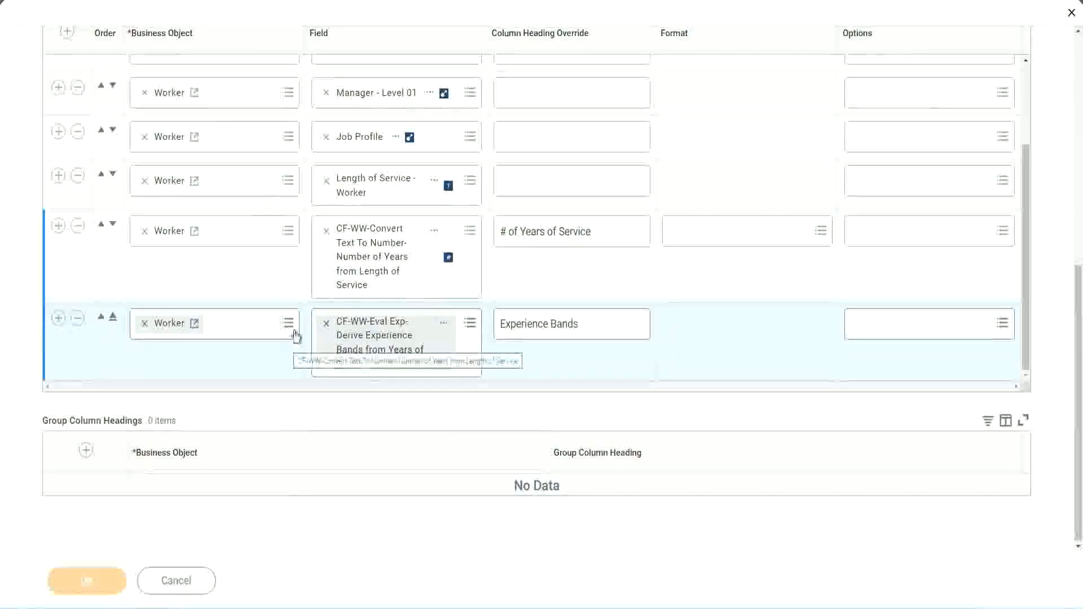
scroll(315, 406, down, 5)
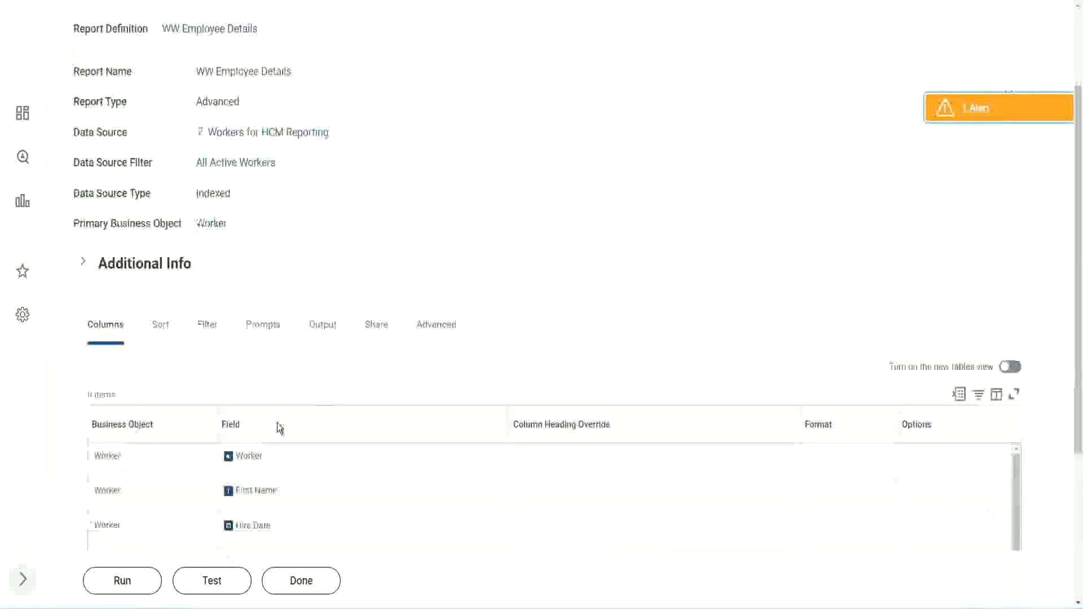
click(116, 584)
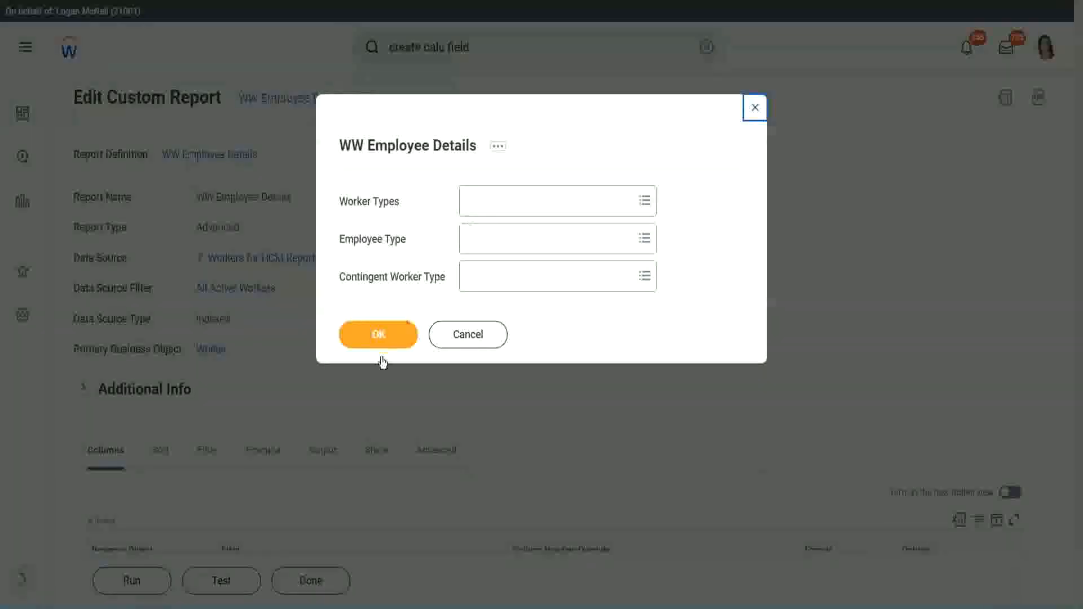
click(398, 329)
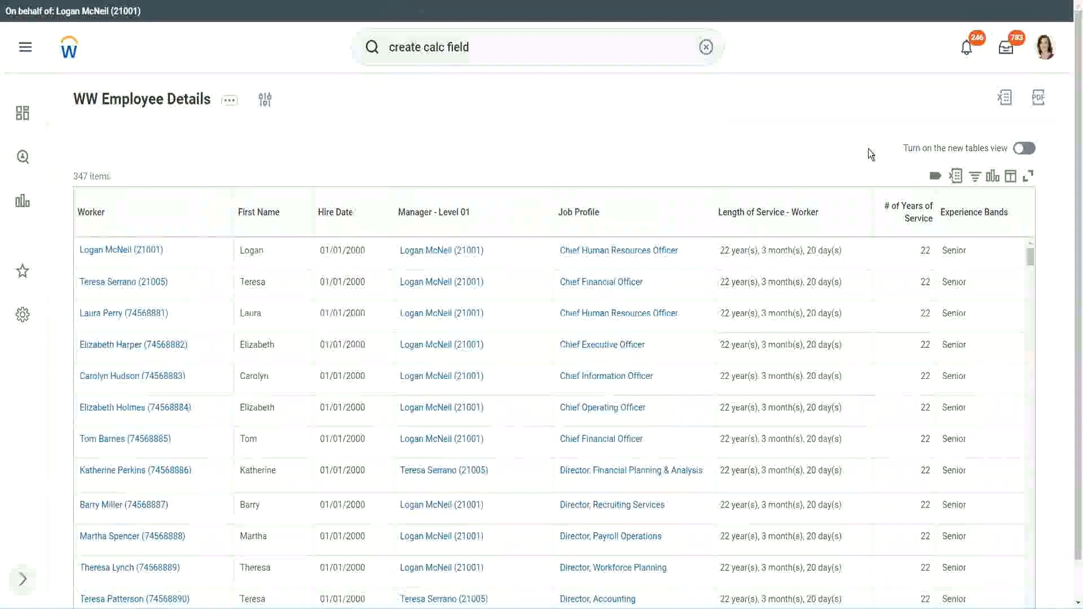
- Compare the first worker's years of service with the 16 - 30 years Senior band definition in the Notepad++ notes
scroll(870, 153, down, 1)
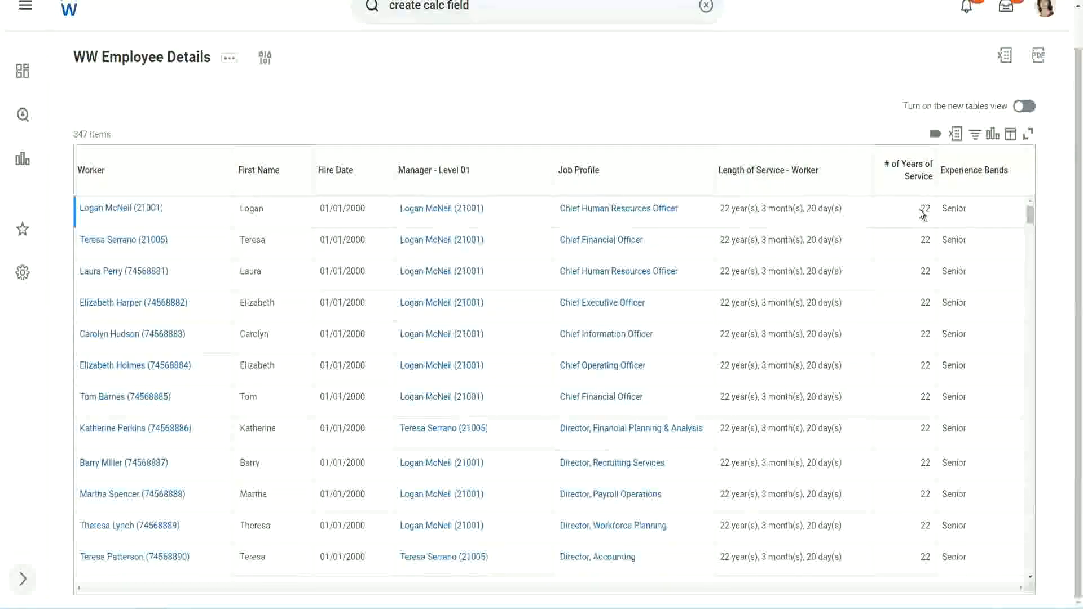
drag(921, 210, 934, 213)
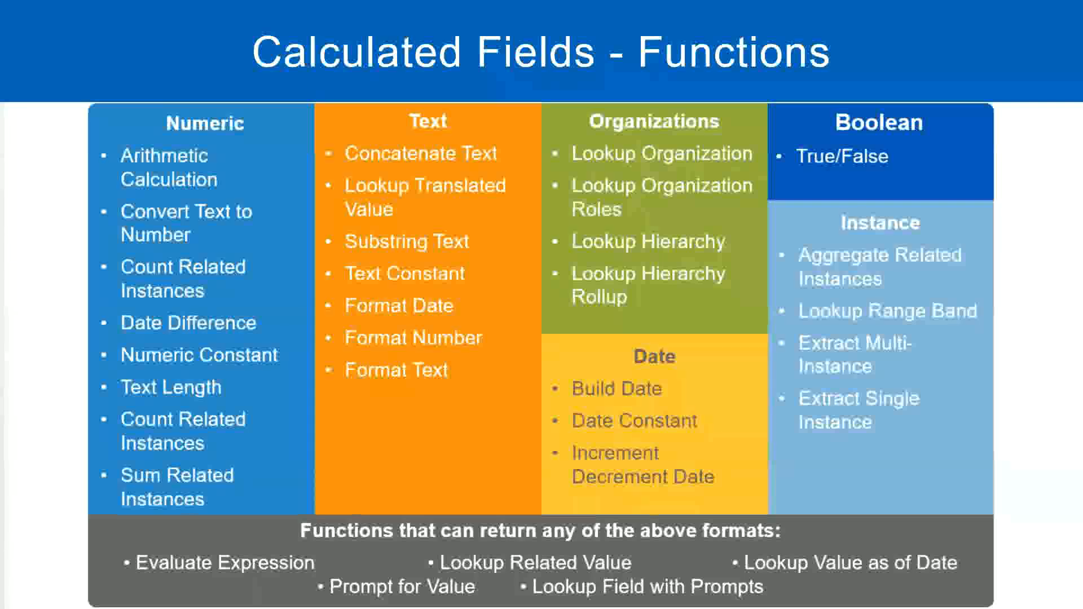
key(alt+Tab)
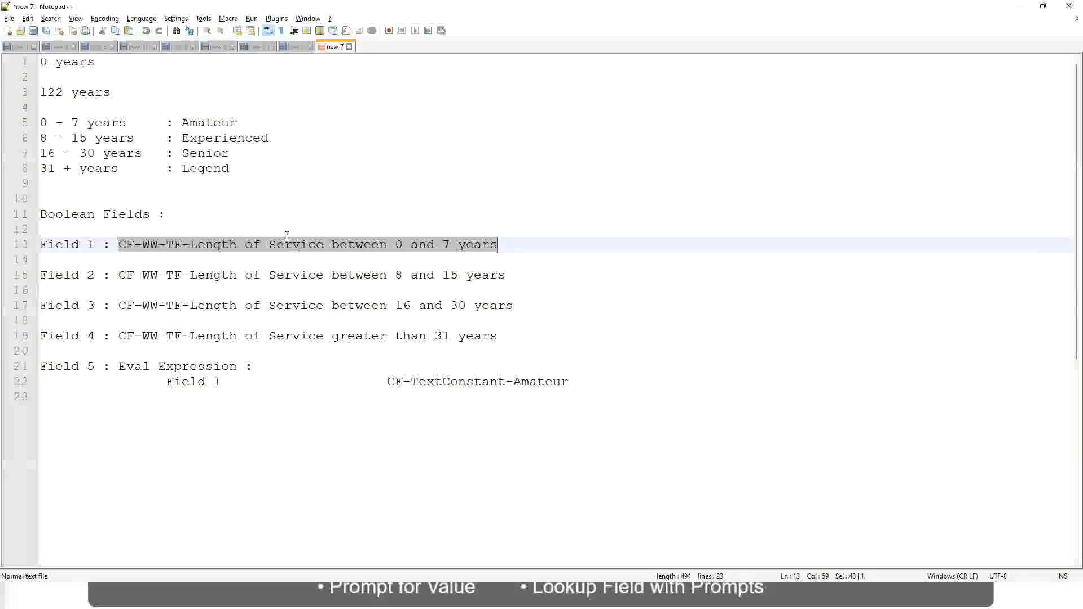
click(187, 199)
click(188, 152)
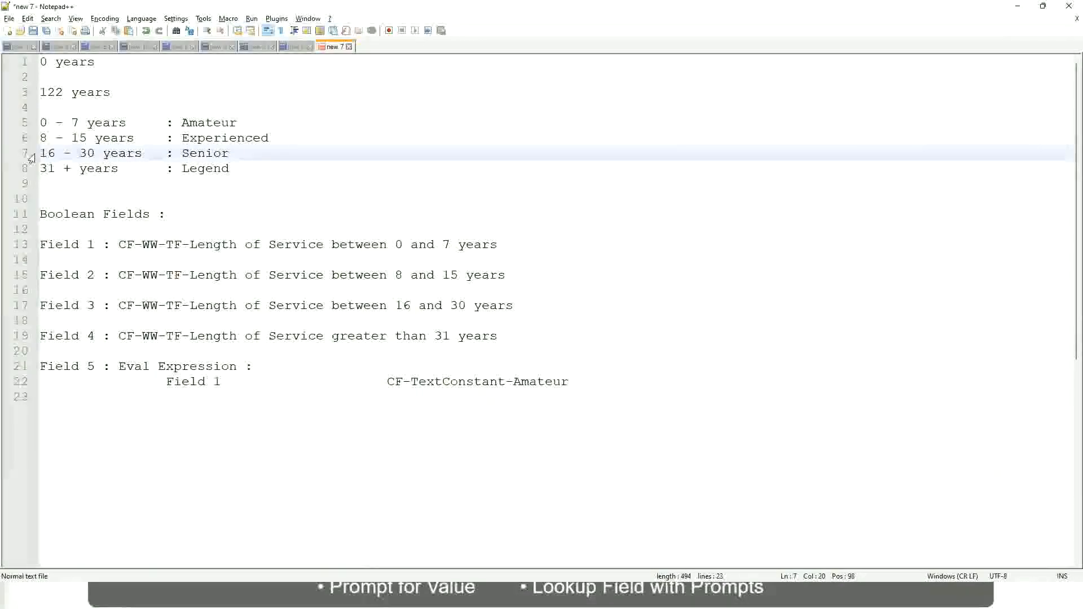
drag(39, 154, 104, 157)
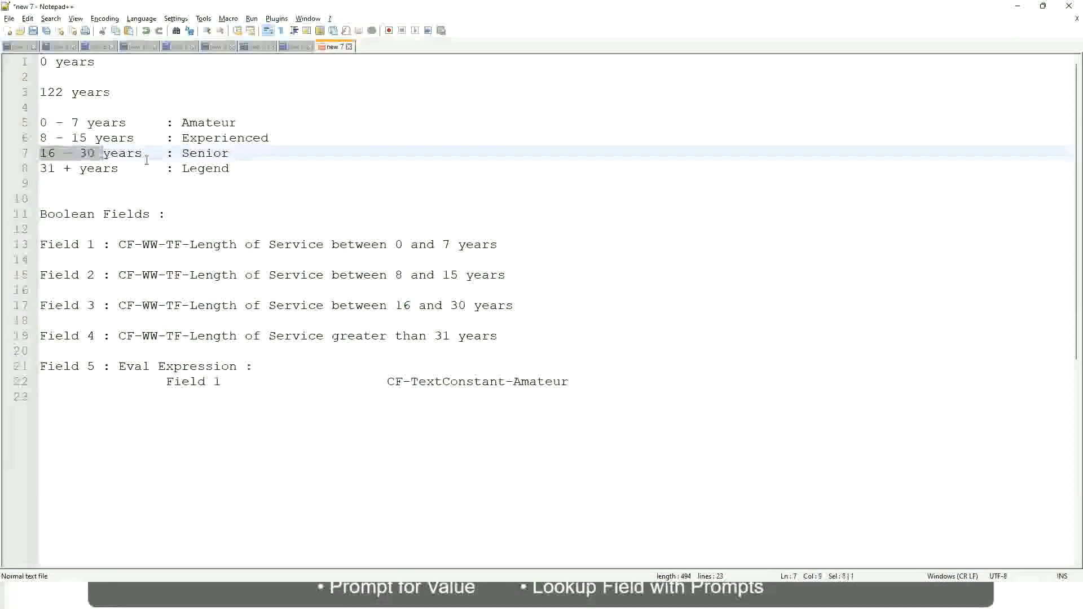
double_click(201, 153)
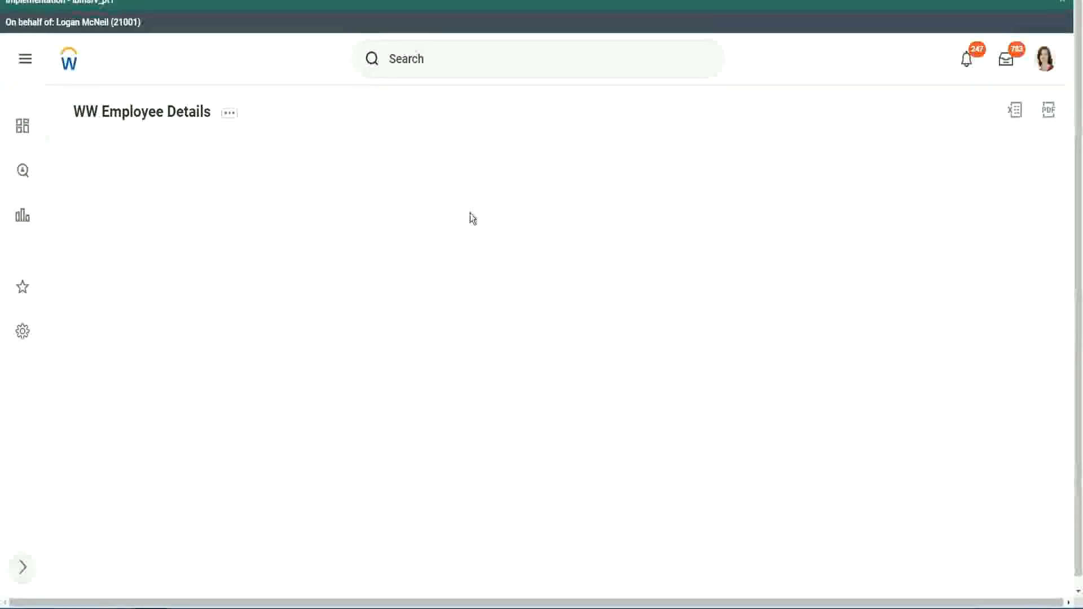
- Switch back to the report output and check the years of service against the experience bands across the worker rows
scroll(934, 340, down, 2)
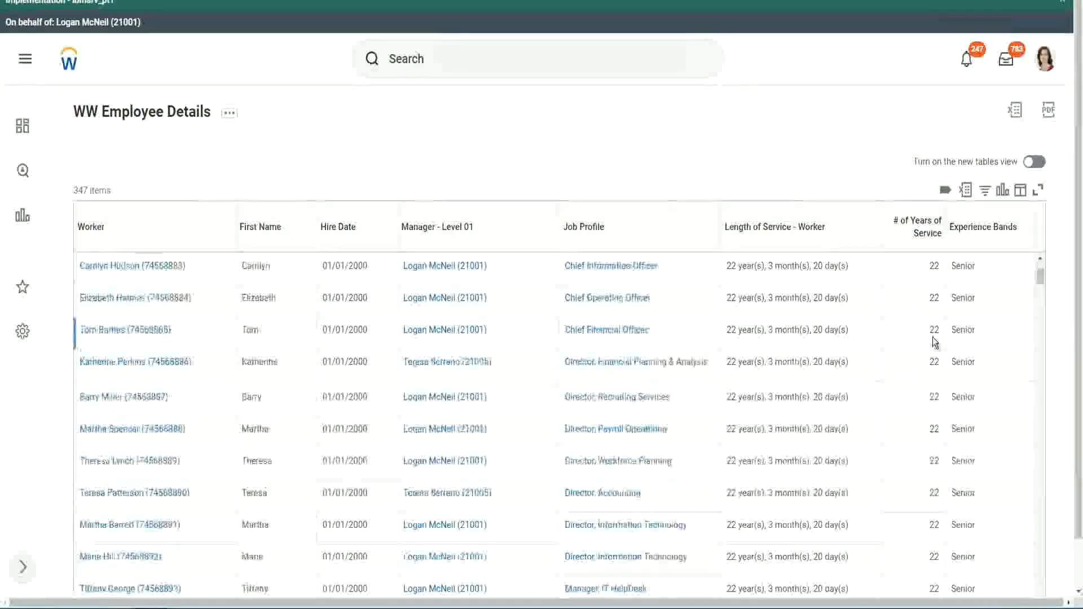
scroll(936, 343, down, 5)
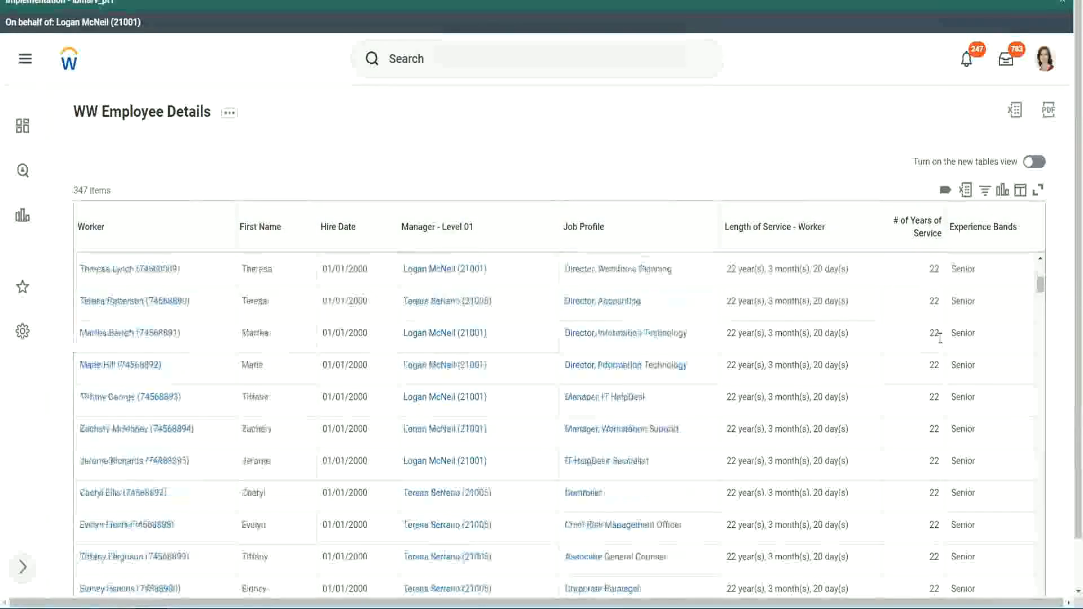
scroll(943, 373, down, 5)
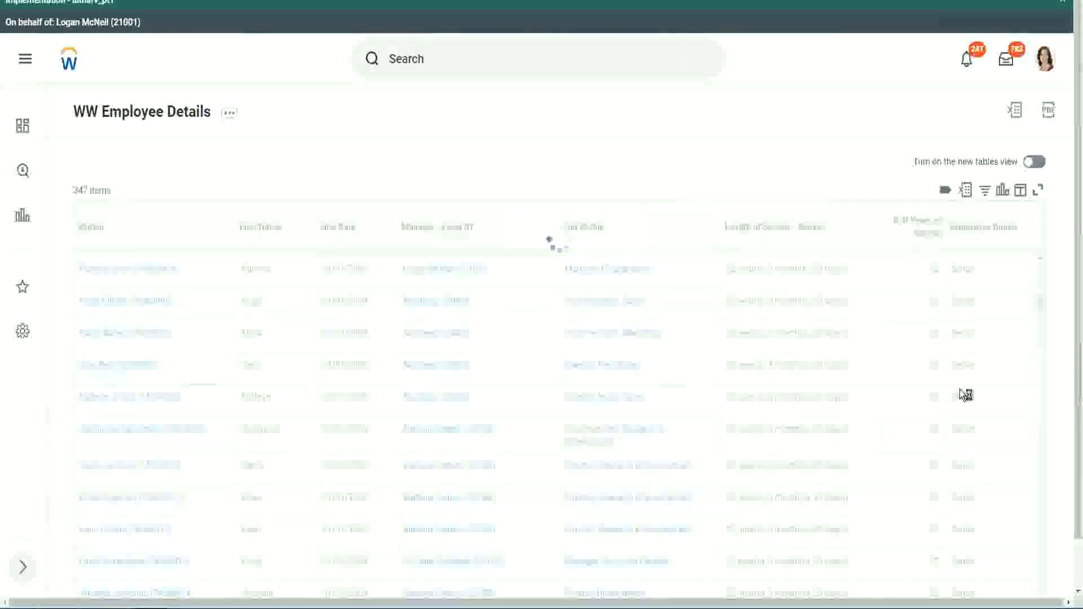
scroll(965, 394, down, 1)
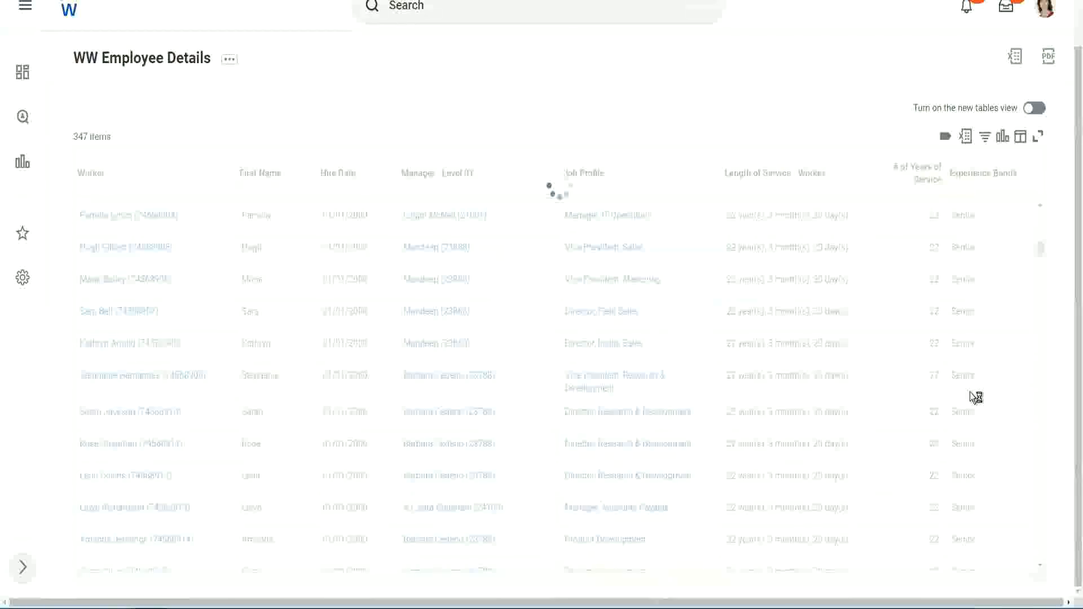
scroll(1004, 318, down, 5)
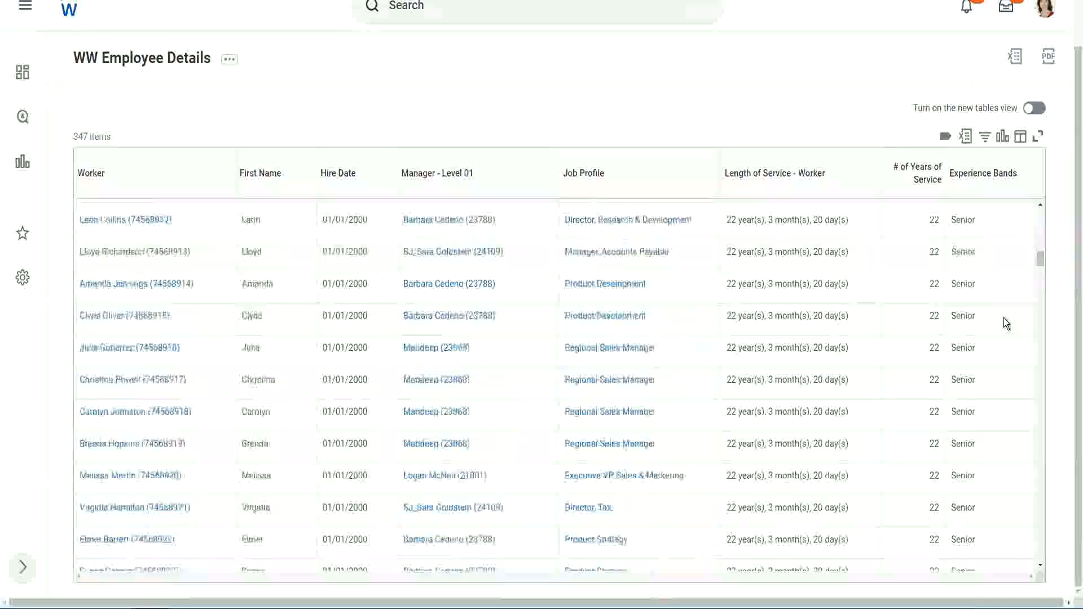
scroll(1004, 322, down, 3)
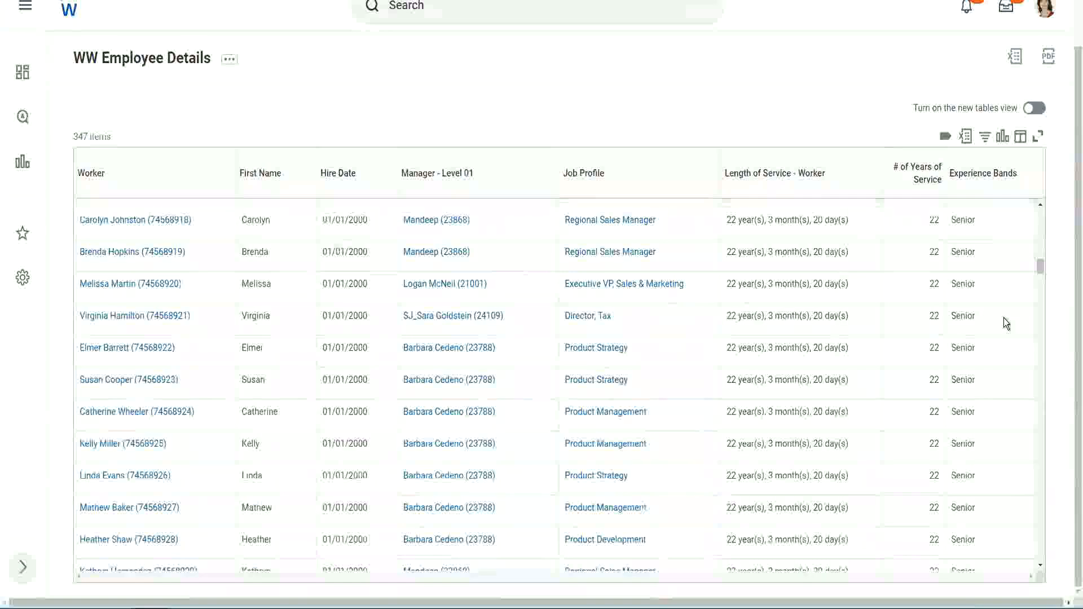
scroll(1003, 317, down, 6)
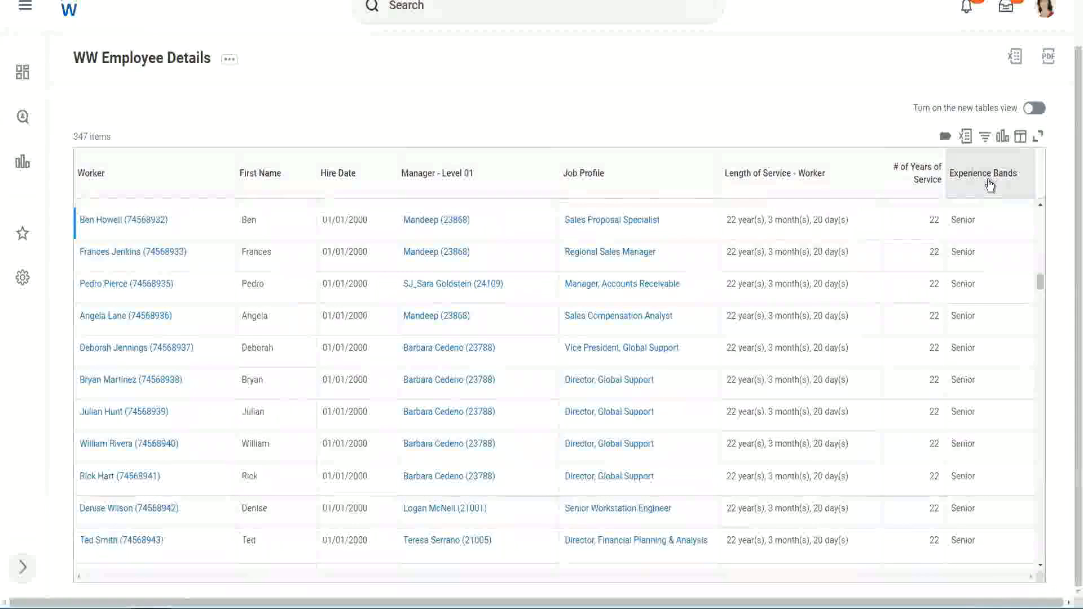
- Filter the Experience Bands column to values containing Amateur
click(990, 186)
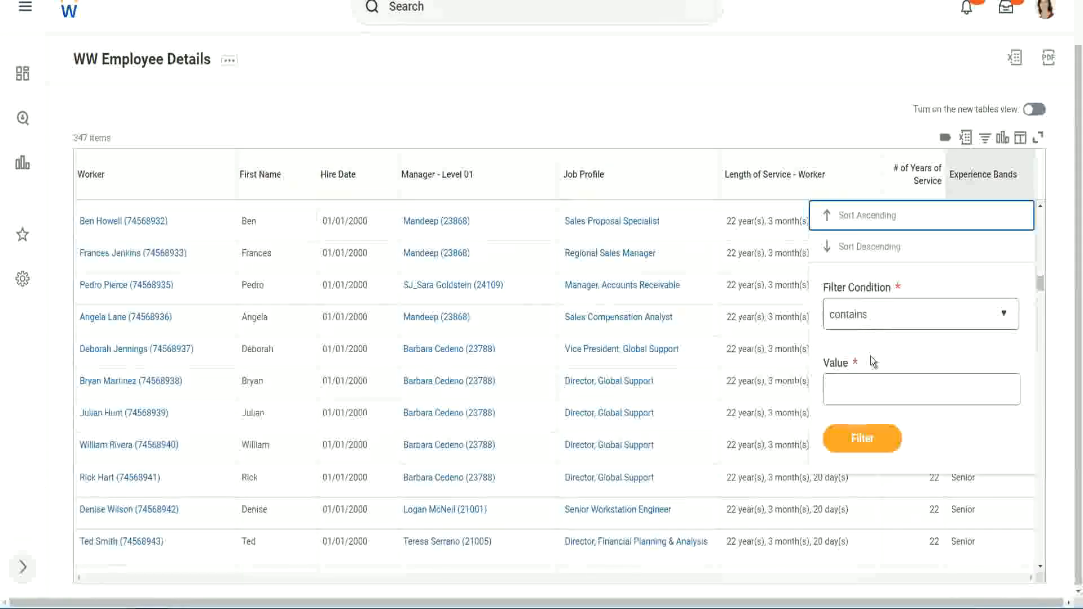
click(858, 381)
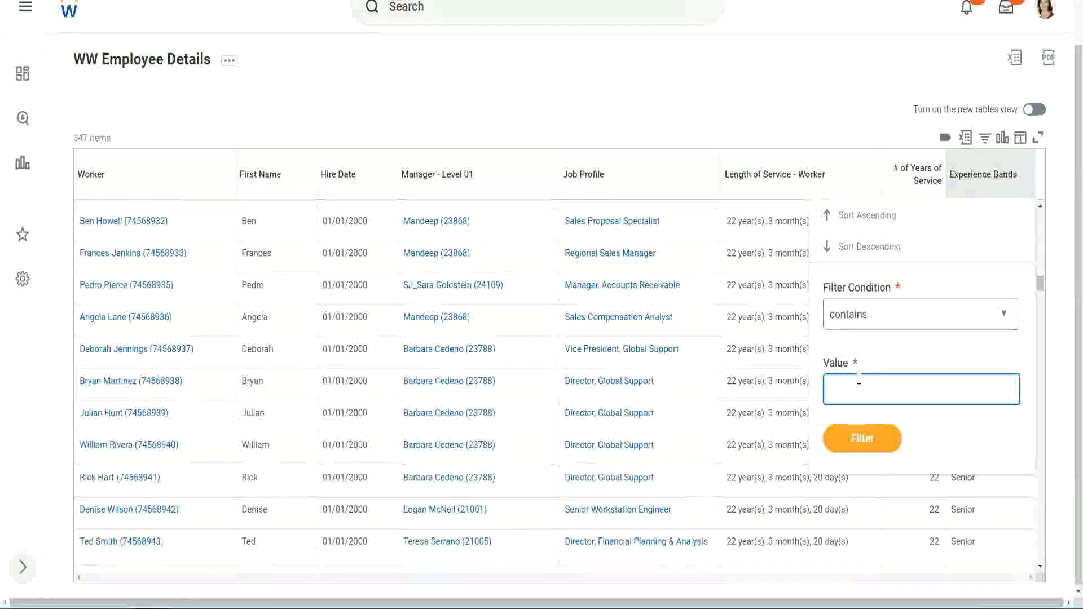
text(Amate)
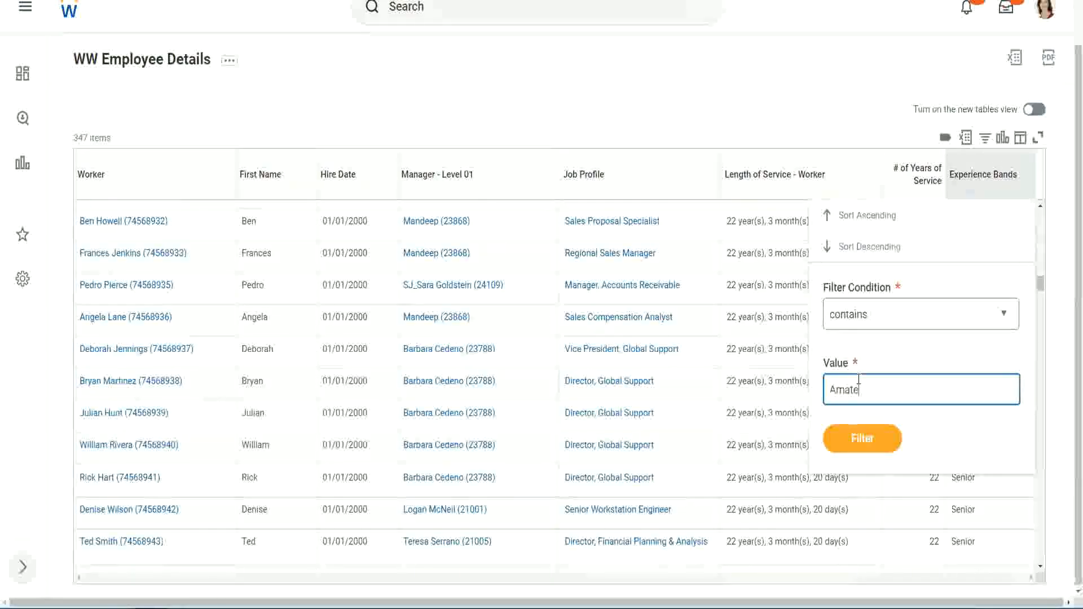
text(ur)
click(852, 445)
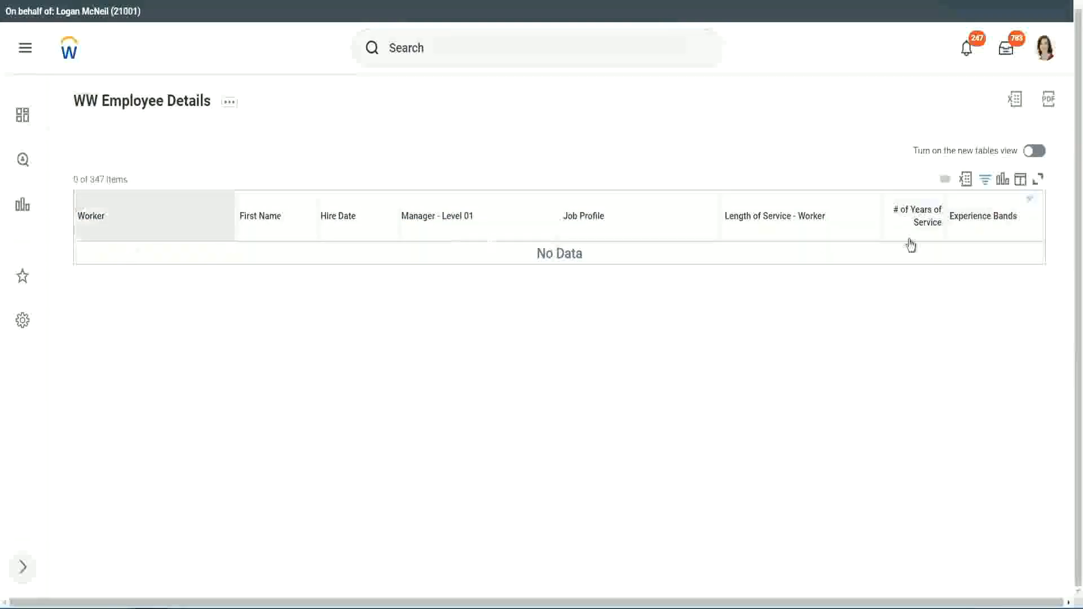
- Filter the Experience Bands column to values containing Legend and examine the matching workers' hire dates and years of service
click(979, 217)
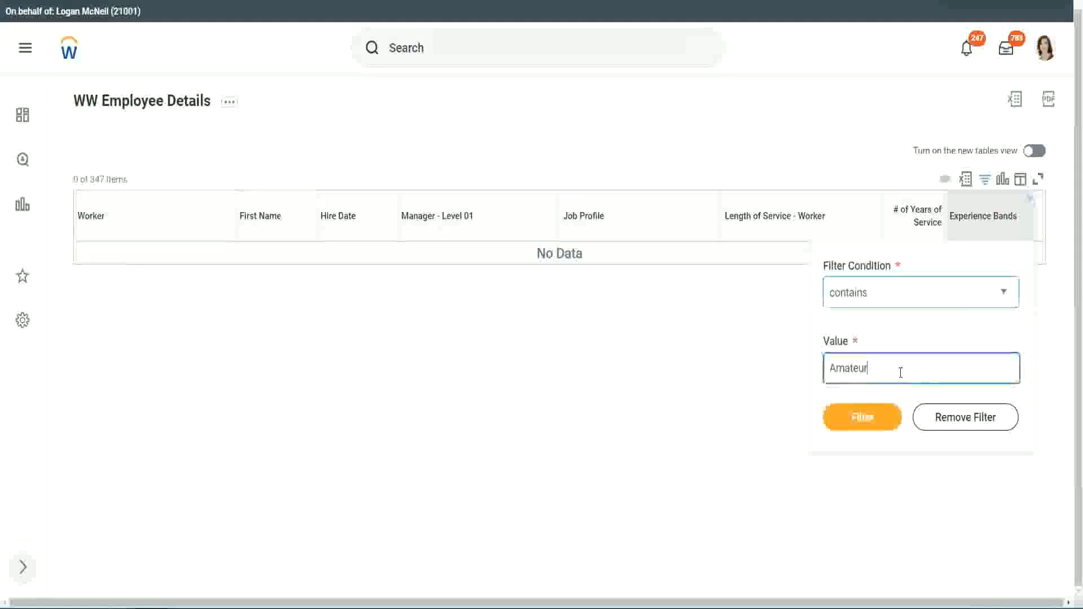
drag(797, 373, 773, 370)
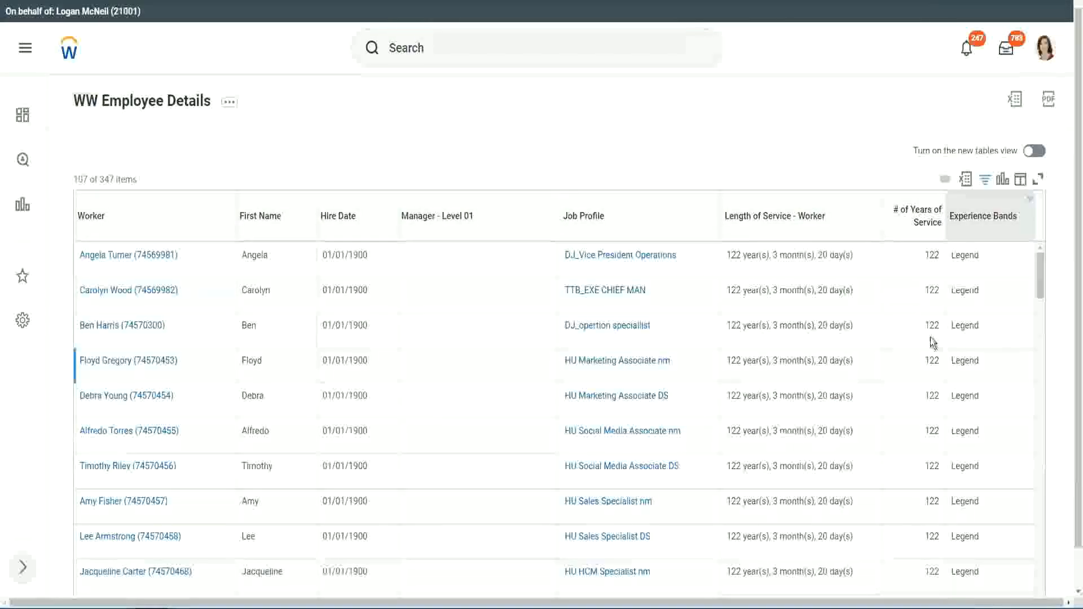
scroll(931, 339, down, 15)
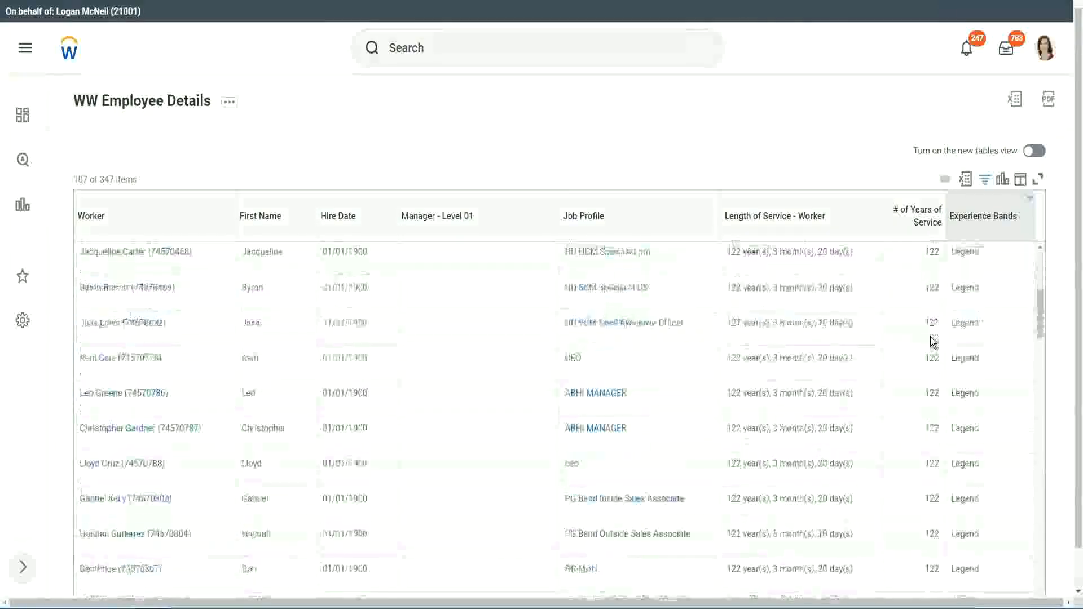
scroll(929, 337, down, 3)
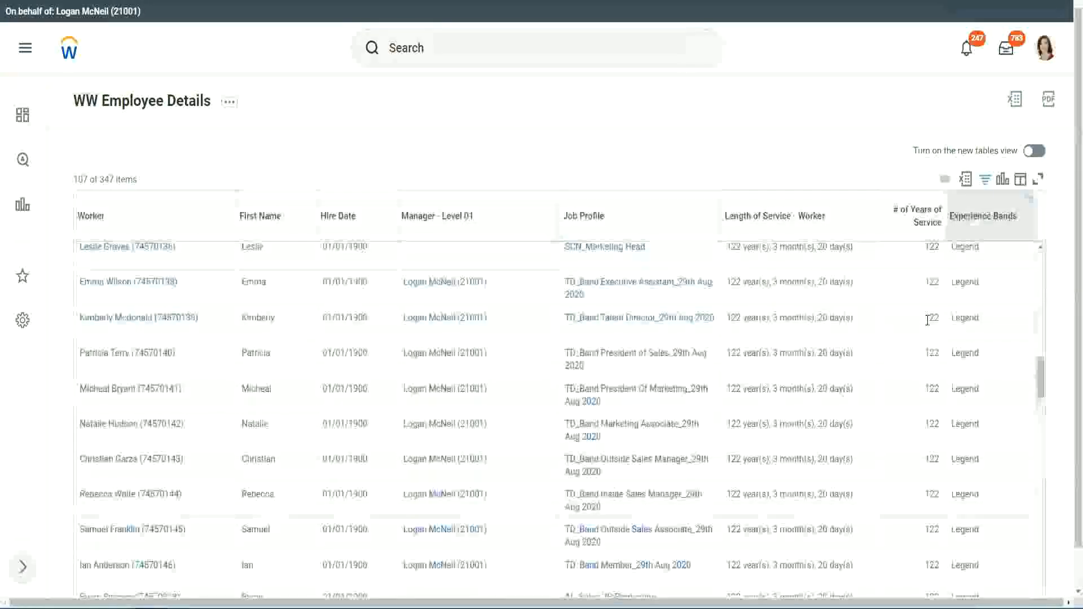
scroll(928, 321, down, 10)
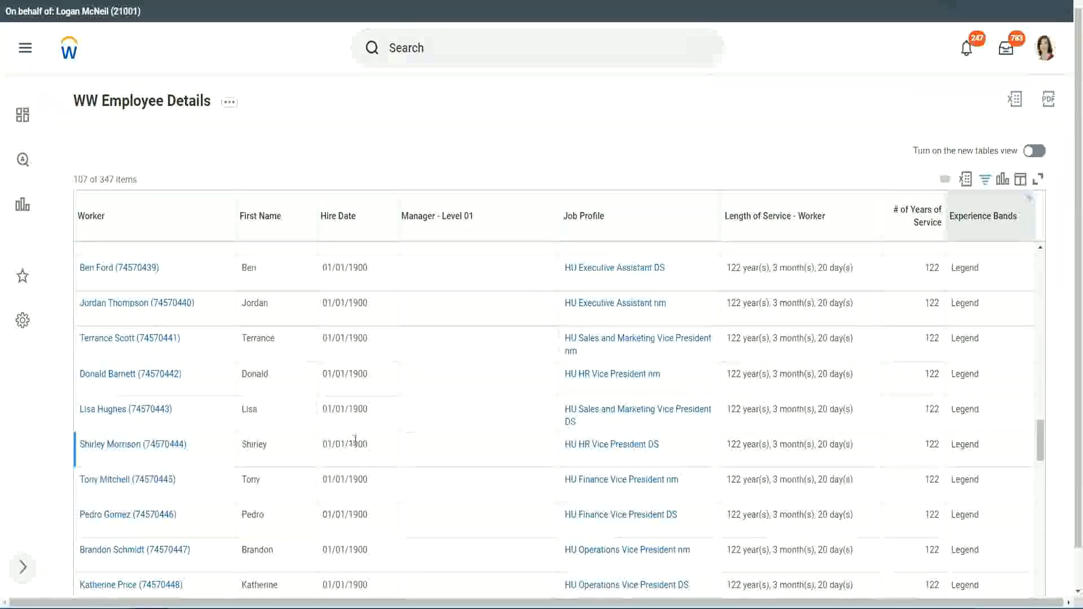
double_click(358, 445)
scroll(922, 424, down, 4)
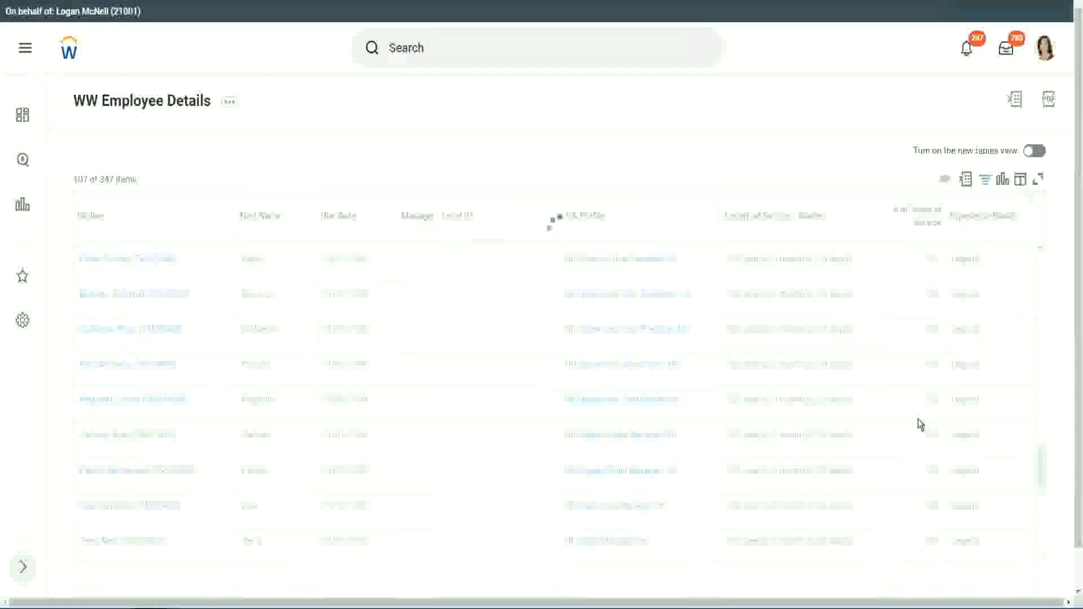
scroll(920, 424, down, 5)
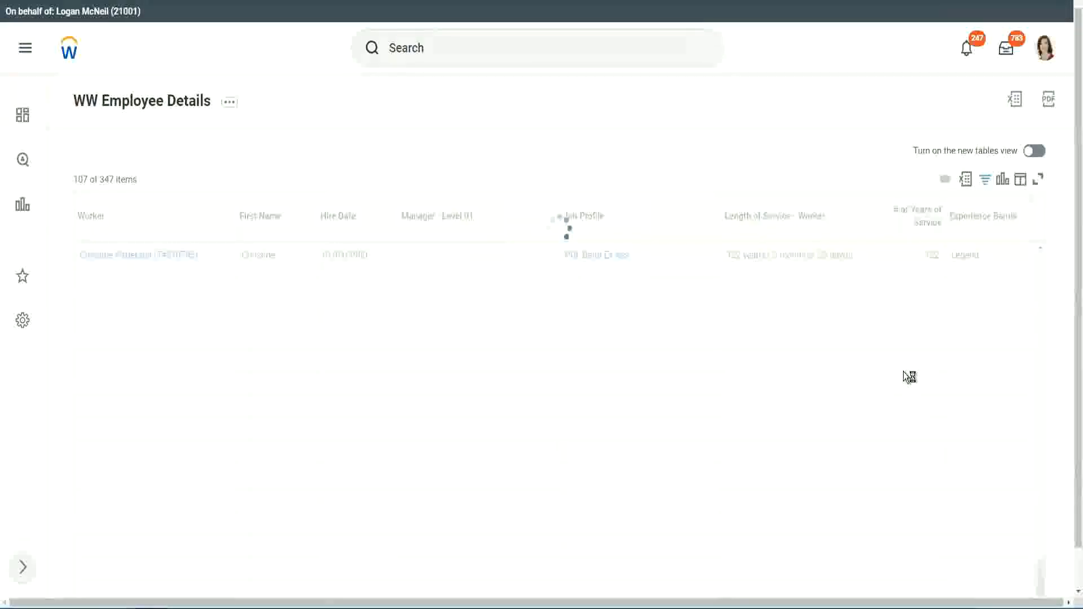
scroll(903, 372, down, 5)
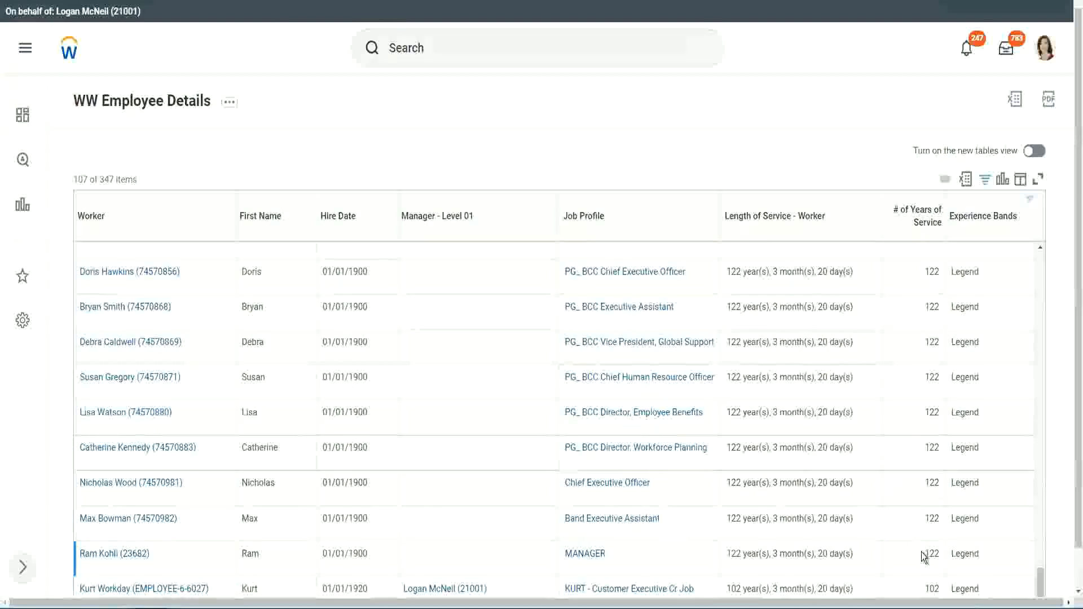
double_click(931, 588)
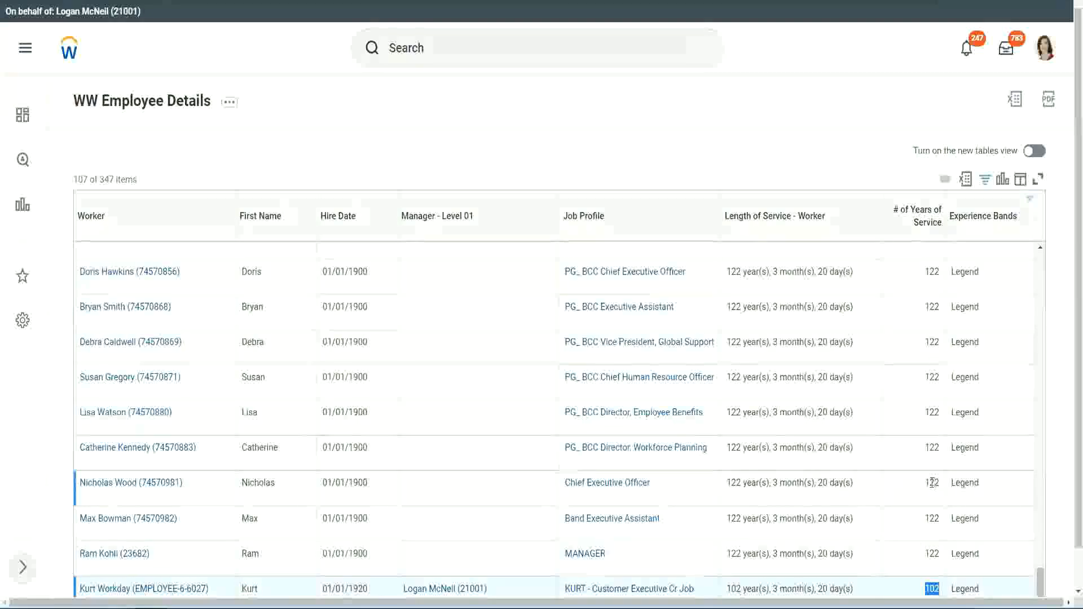
drag(932, 483, 939, 482)
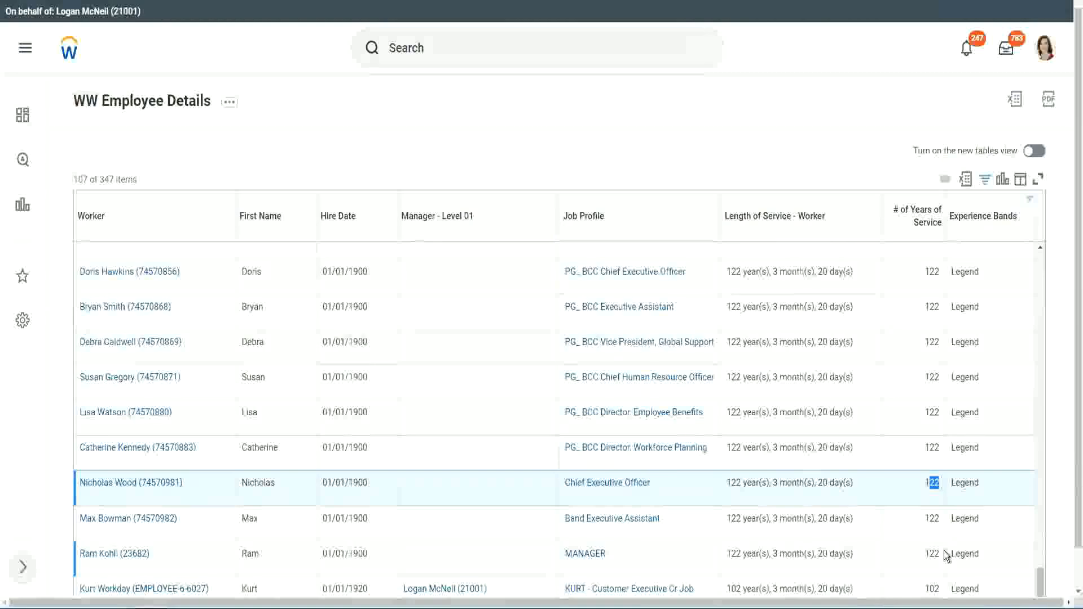
click(910, 450)
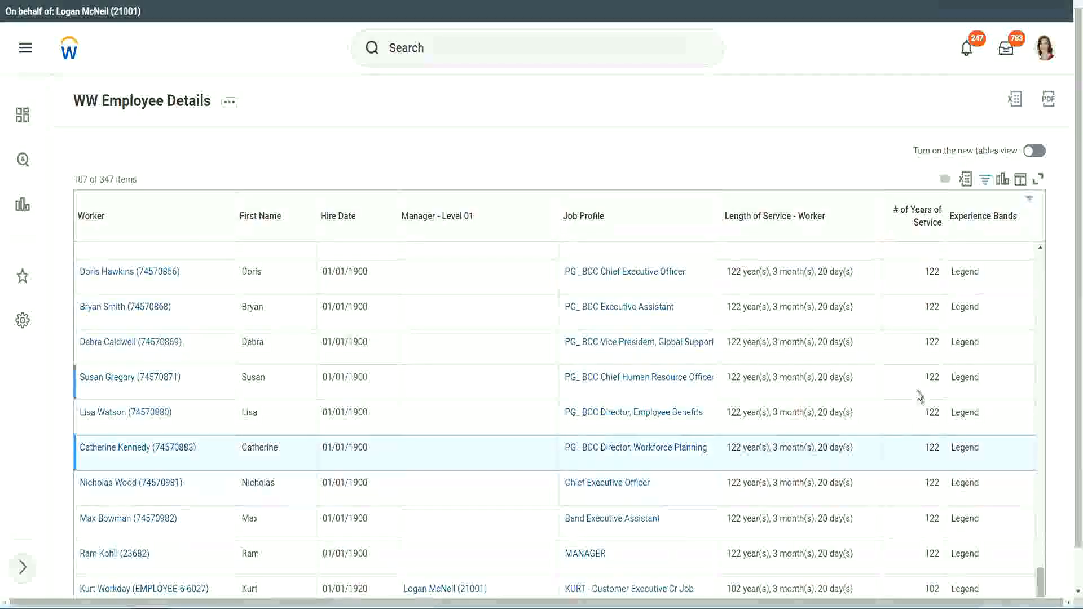
- Filter the Experience Bands column to values containing Experienced, replacing the Legend filter value
click(989, 220)
click(887, 432)
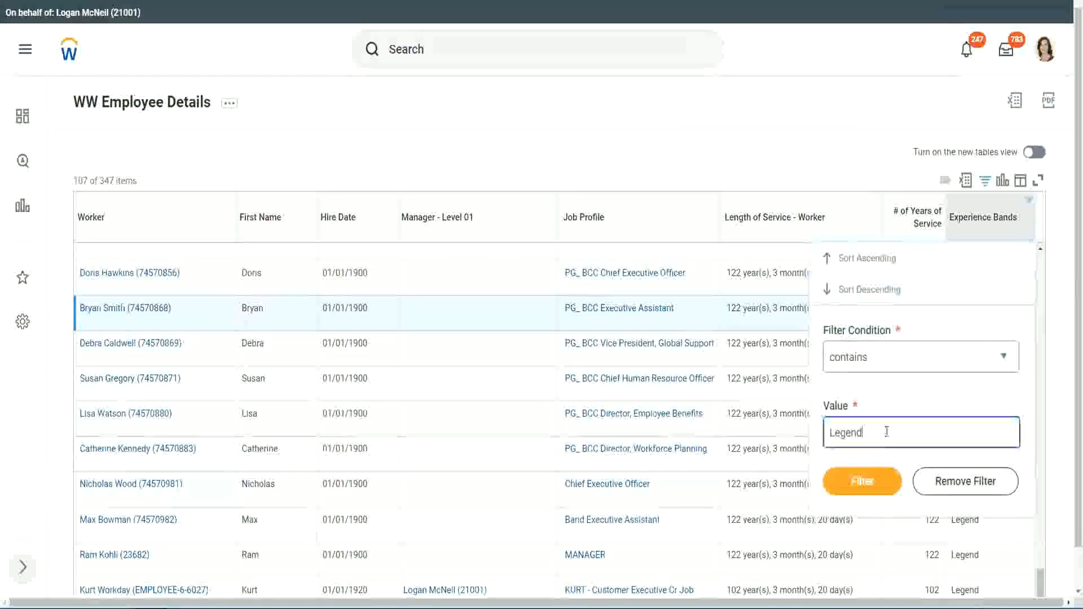
double_click(846, 432)
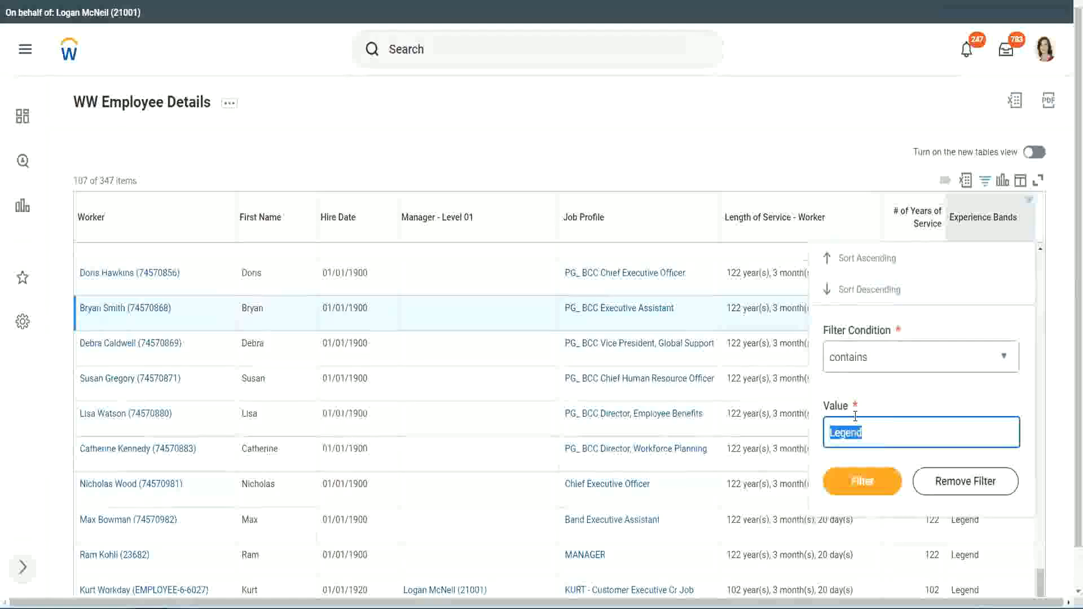
text(Ex)
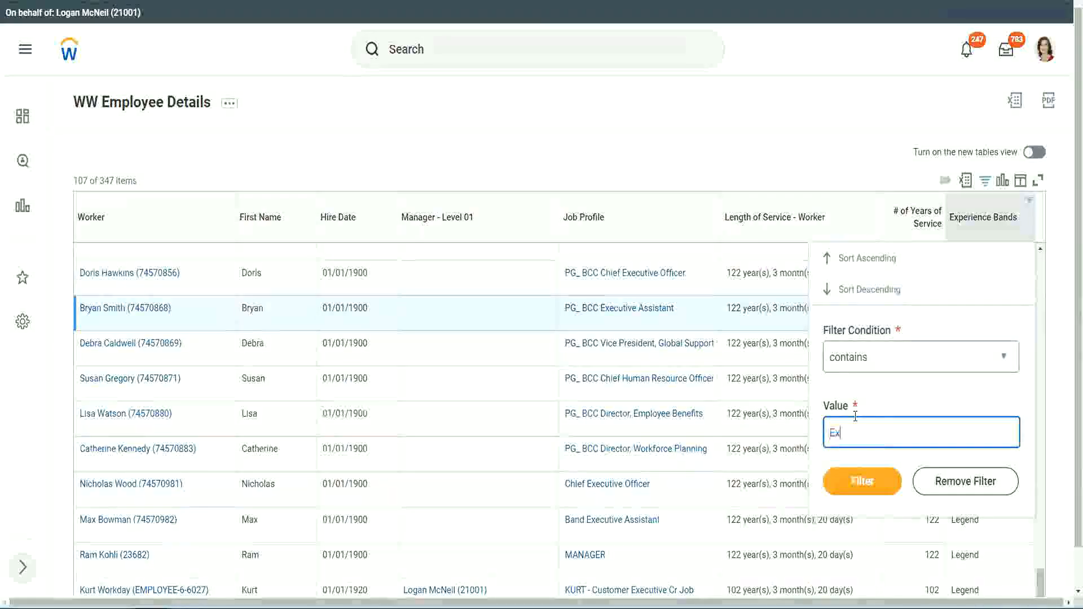
text(perienced)
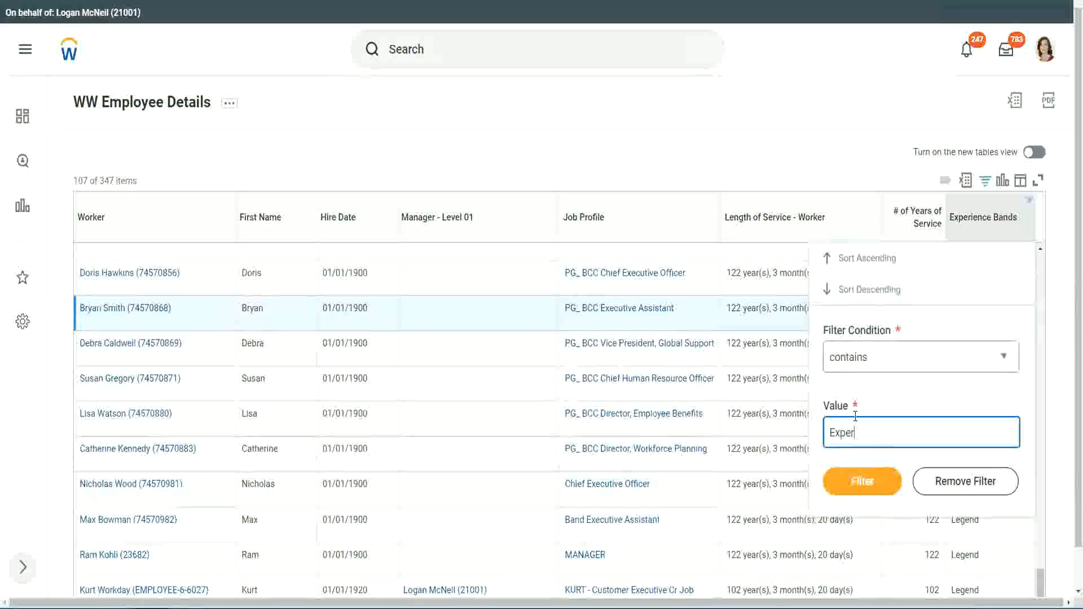
click(861, 488)
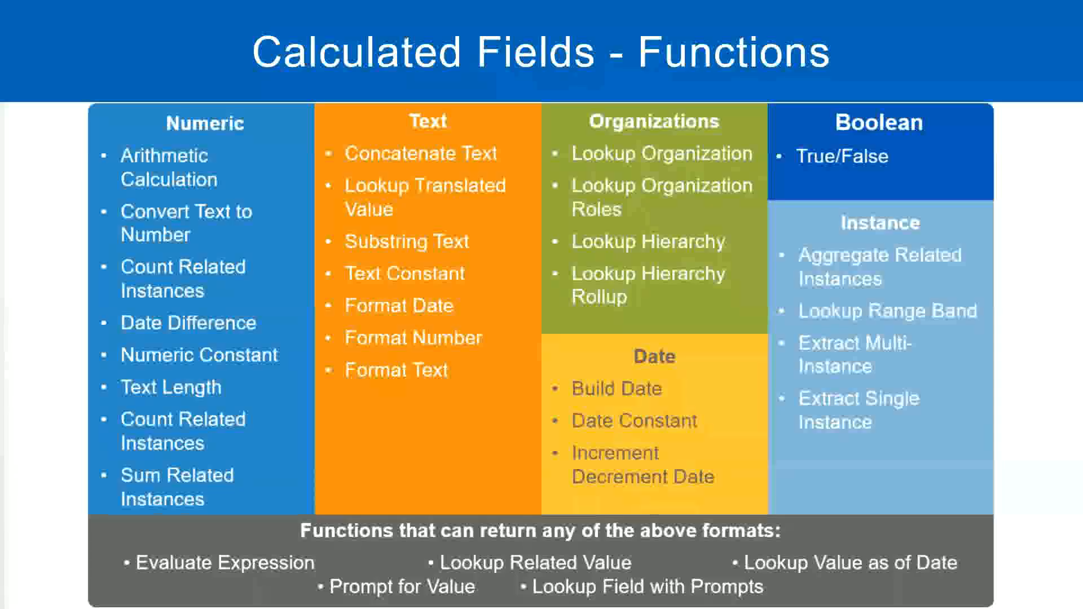
- Switch to the Notepad++ notes and review the 8 - 15 years range defined for the Experienced band
key(alt+Tab)
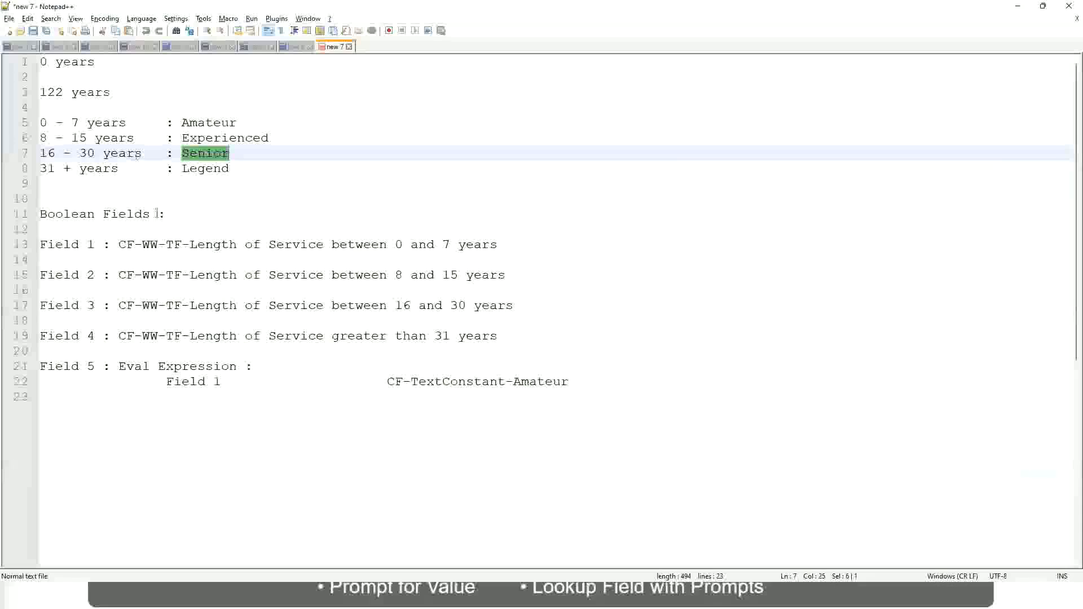
drag(49, 139, 82, 138)
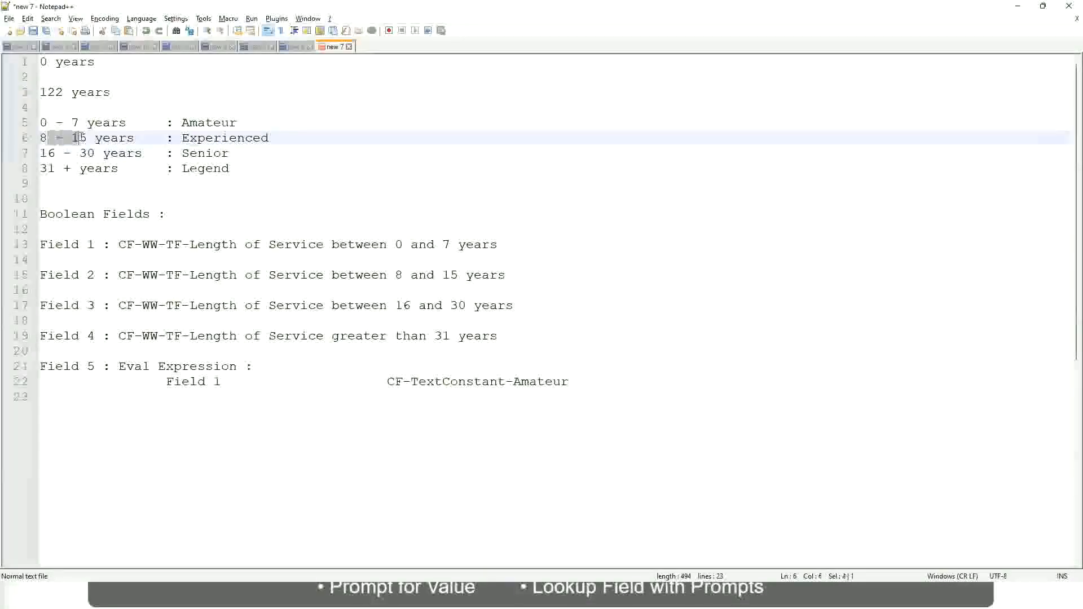
click(88, 138)
click(124, 139)
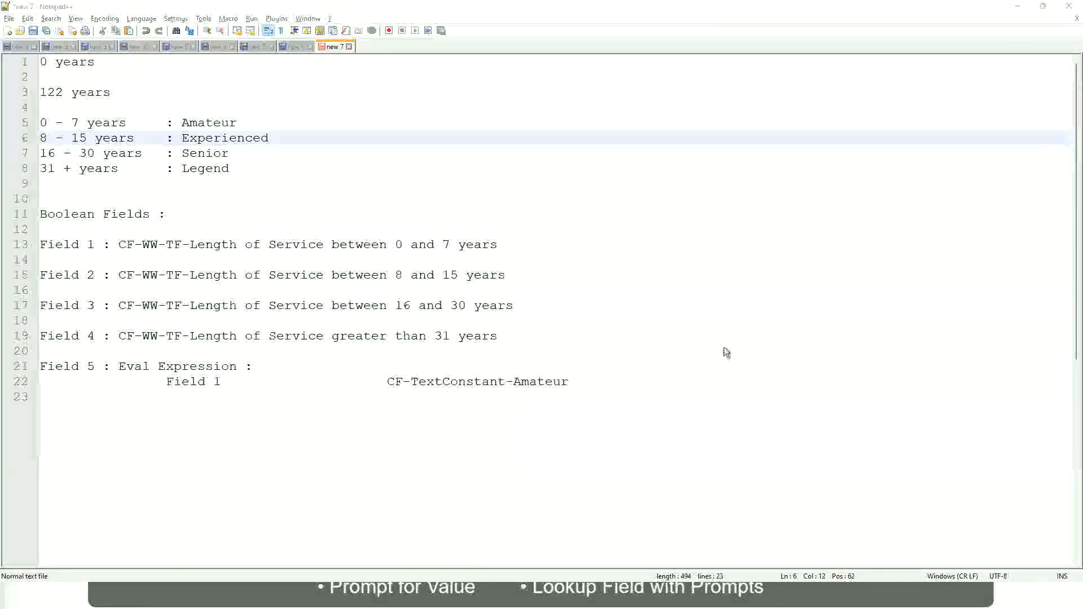
- Return to the WW Employee Details report and check the filtered workers' years of service against the Experienced band
key(alt+Tab)
scroll(936, 417, down, 4)
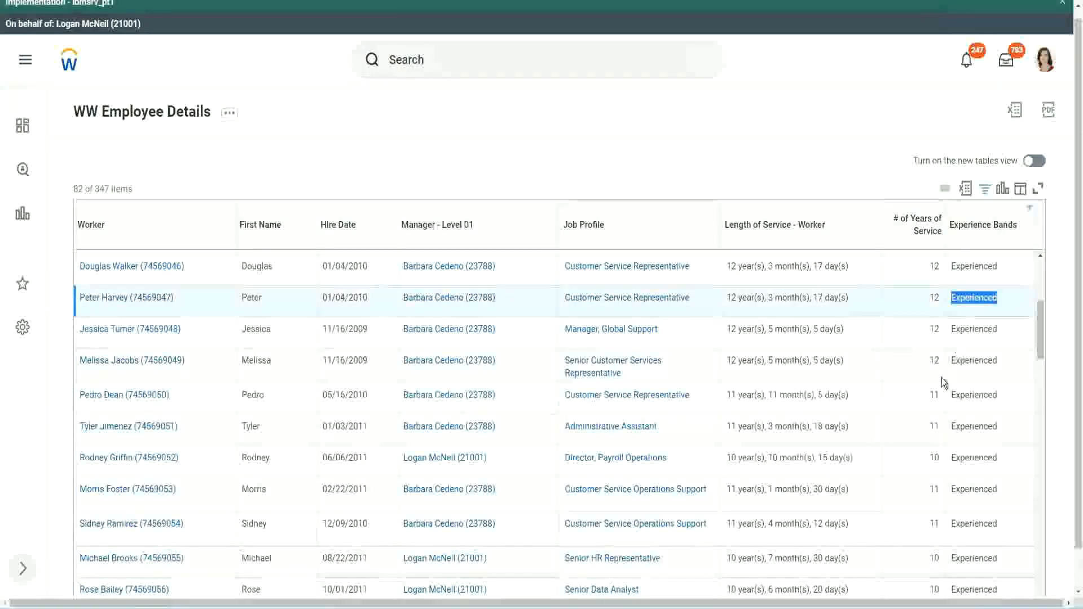
scroll(937, 395, down, 2)
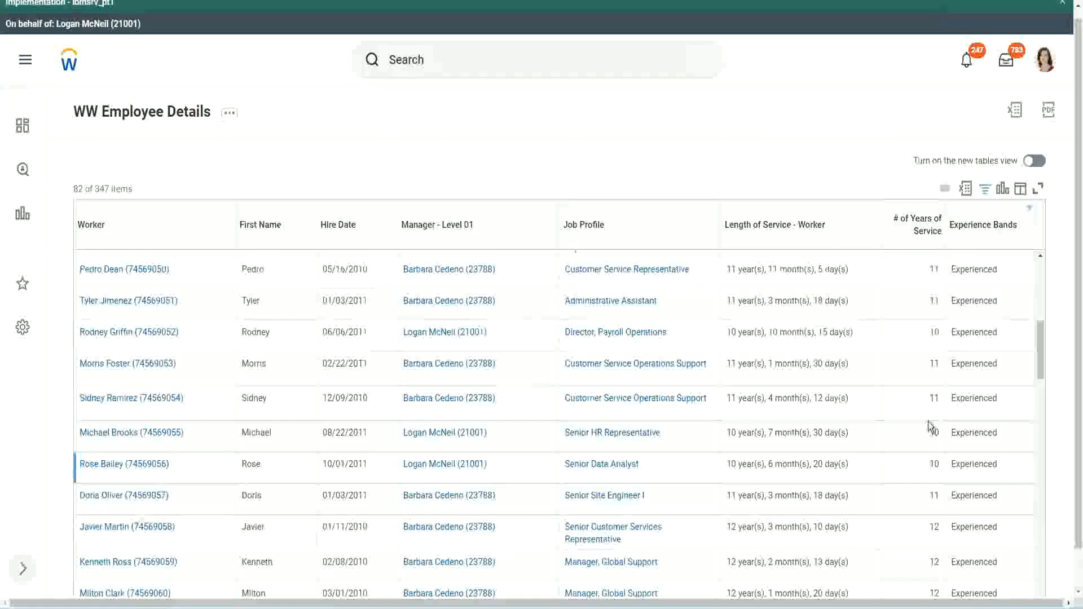
click(934, 403)
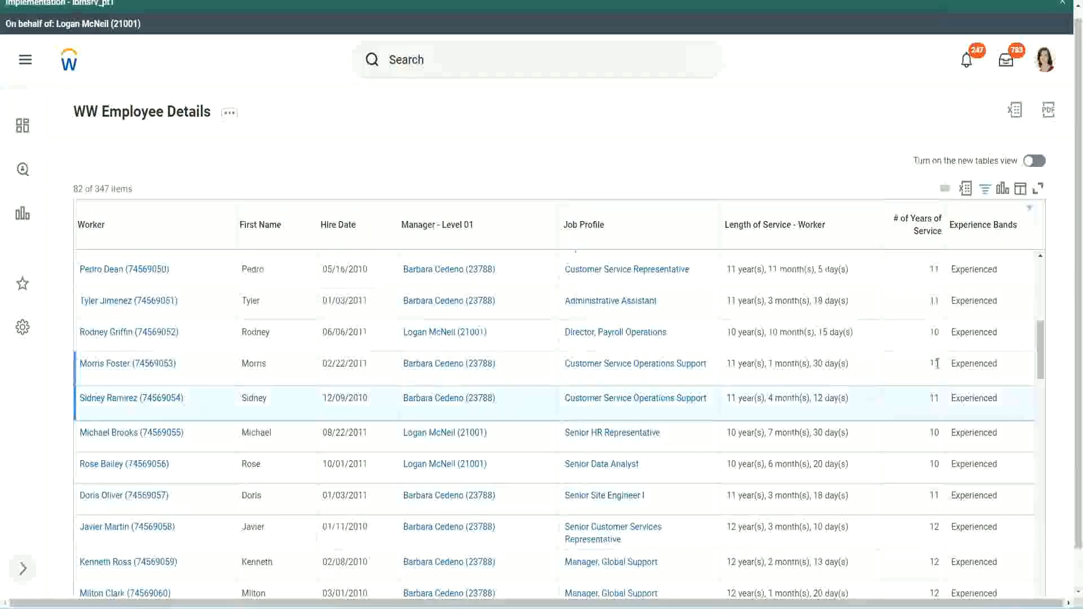
click(987, 362)
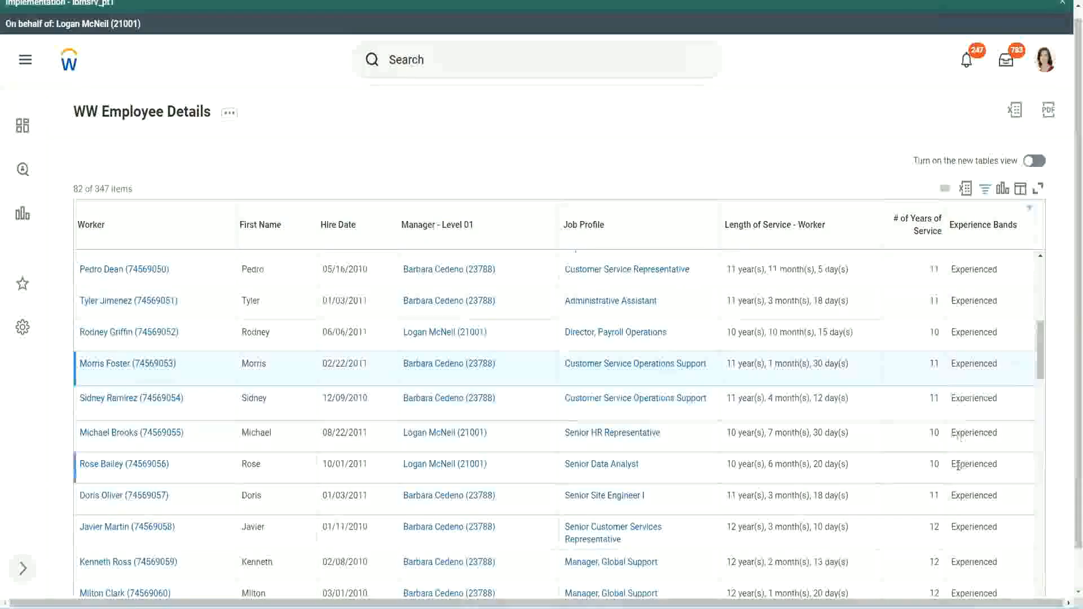
scroll(957, 465, down, 10)
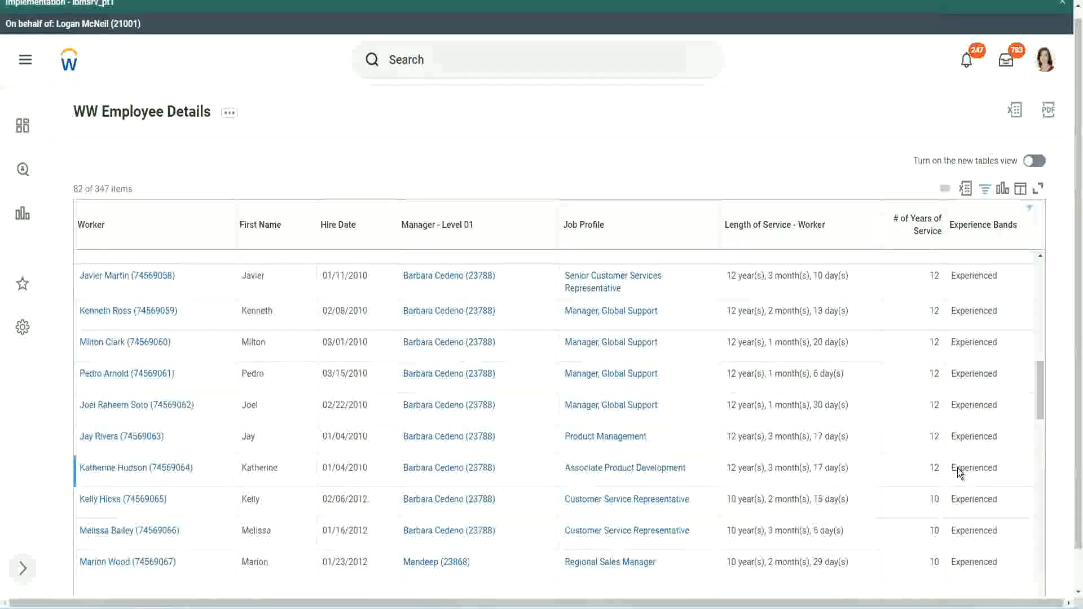